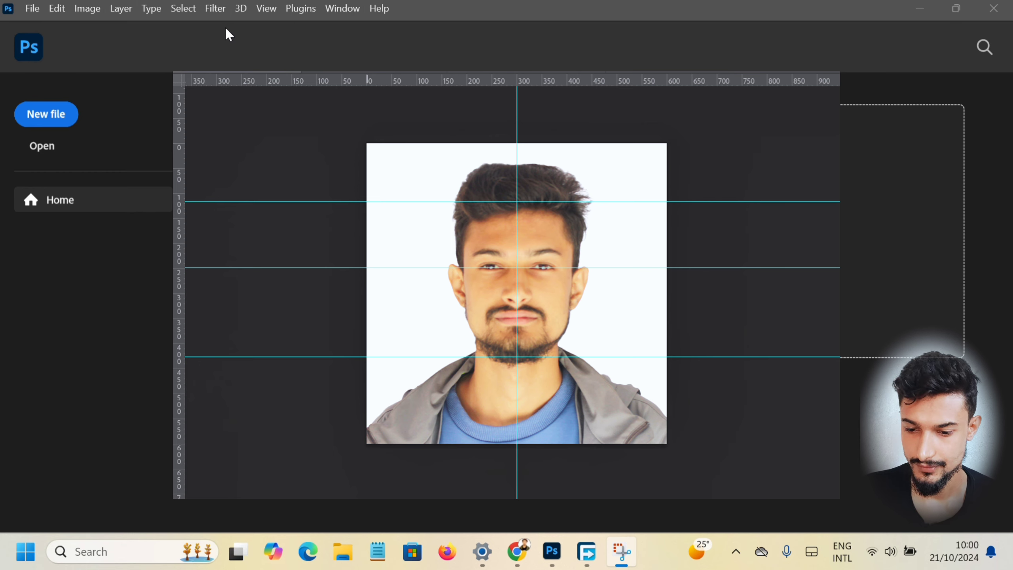
Start a new document and name it EDV.
key("ctrl+w")
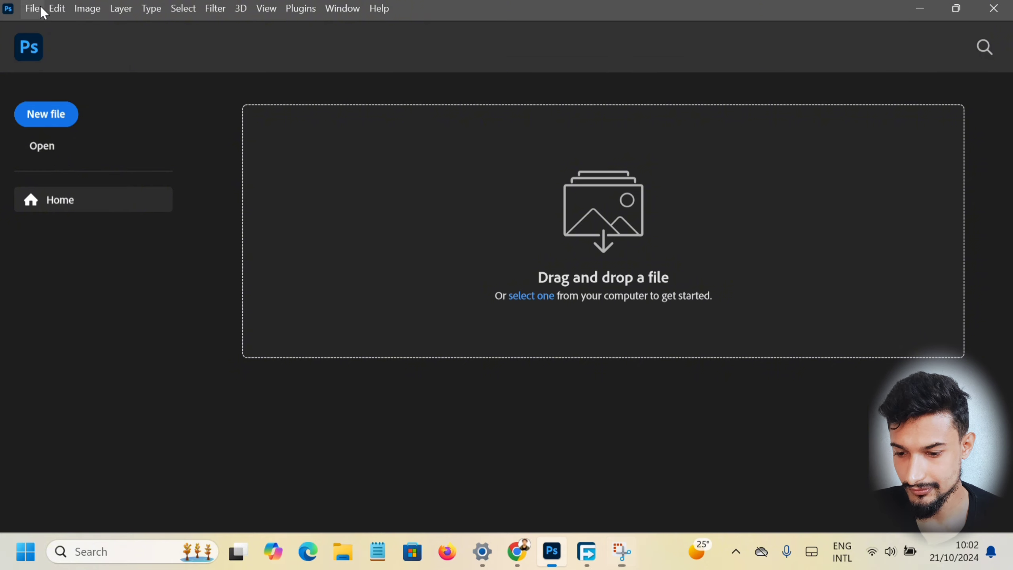
left_click(41, 8)
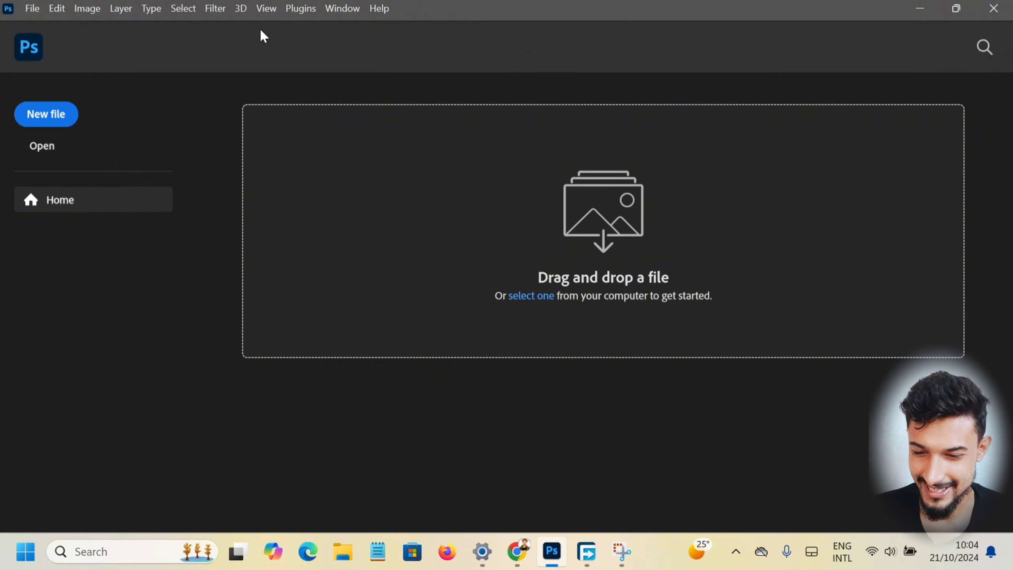
left_click(35, 11)
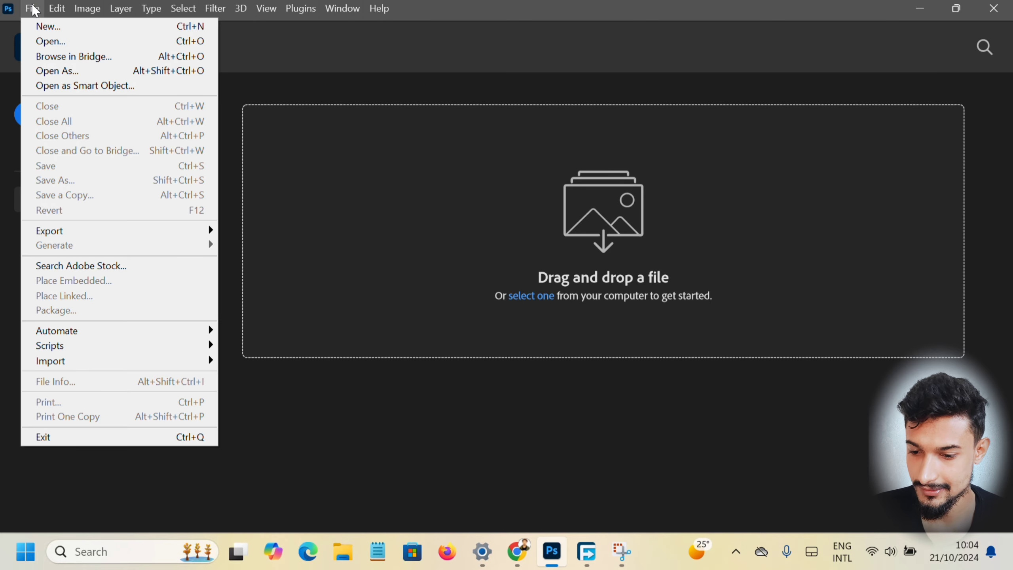
left_click(43, 28)
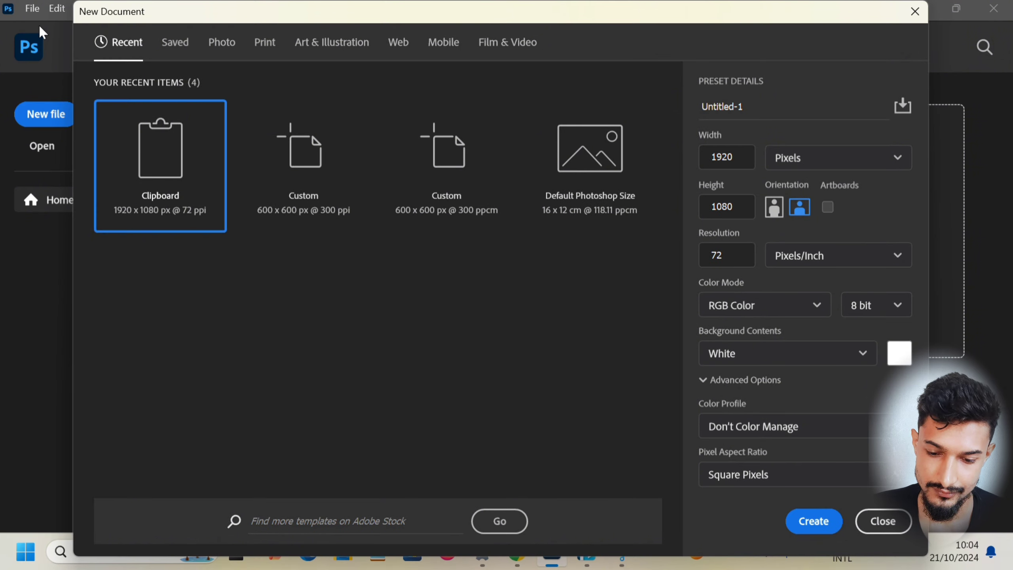
left_click(750, 111)
key("BackSpace")
key("BackSpace")
key("BackSpace")
key("BackSpace")
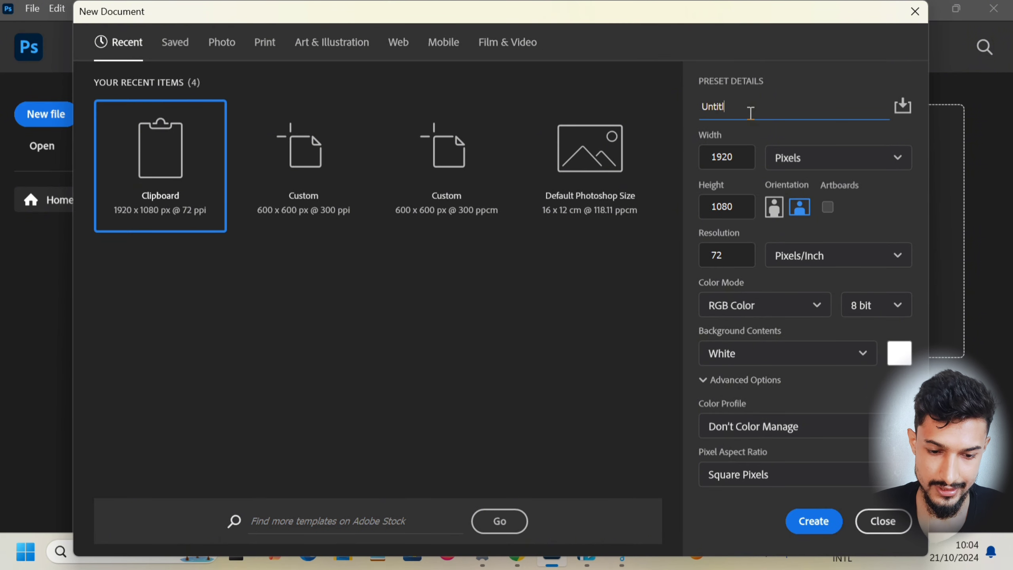
key("BackSpace")
key("BackSpace")
key("BackSpace")
key("BackSpace")
key("BackSpace")
key("BackSpace")
type("EDV")
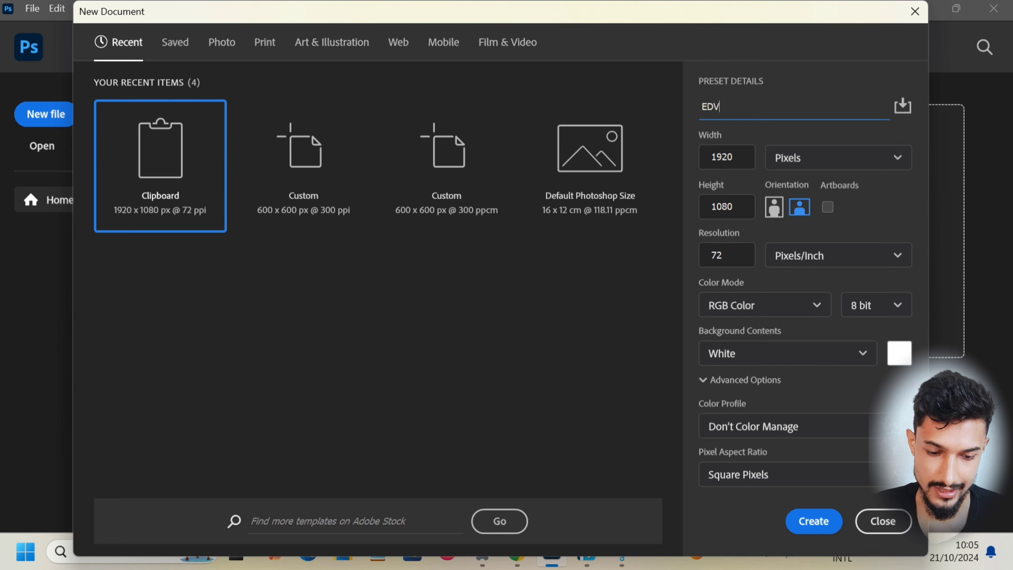
Switch the document units to centimeters and set both width and height to 2.
left_click(799, 158)
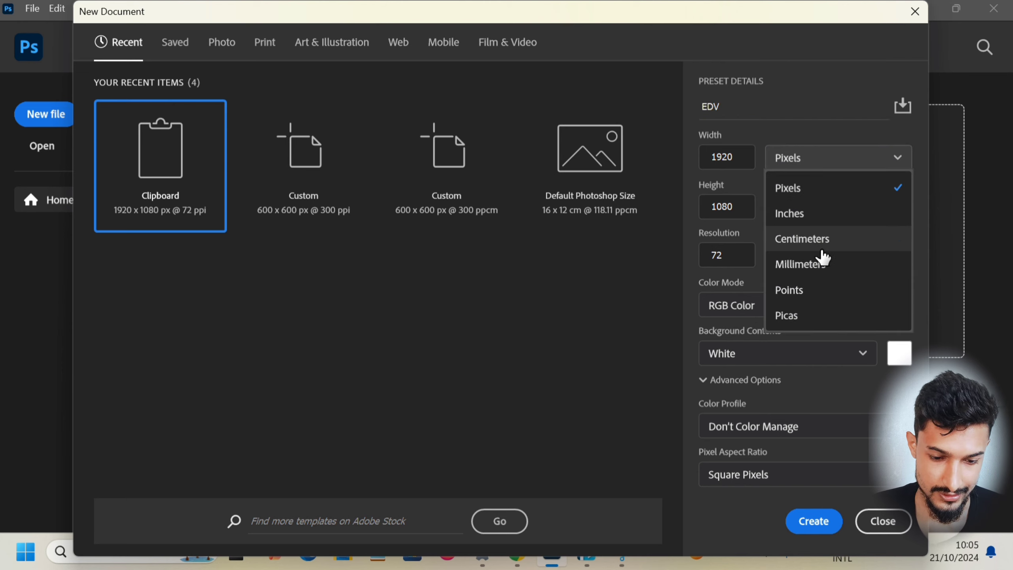
left_click(821, 249)
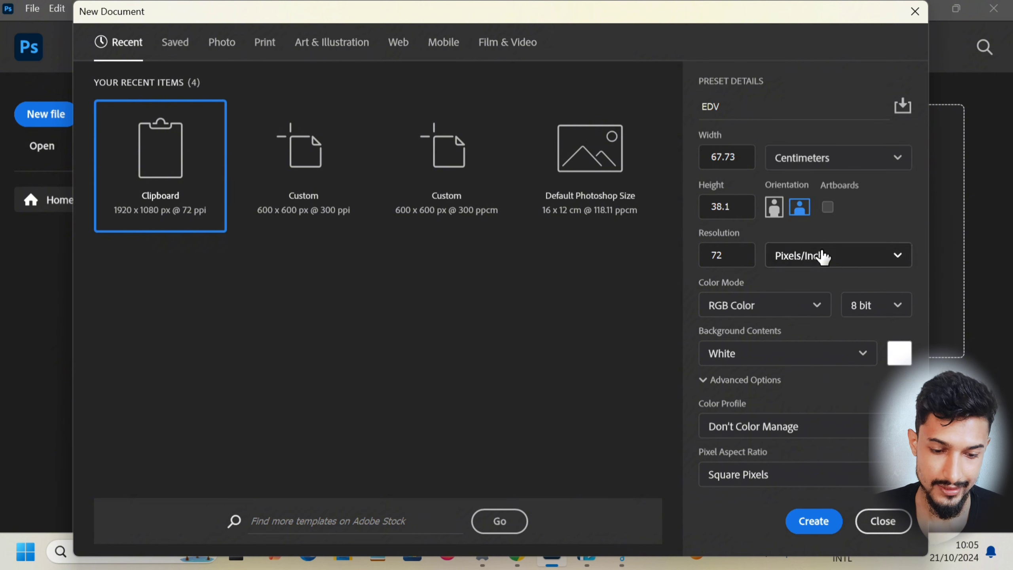
left_click(741, 157)
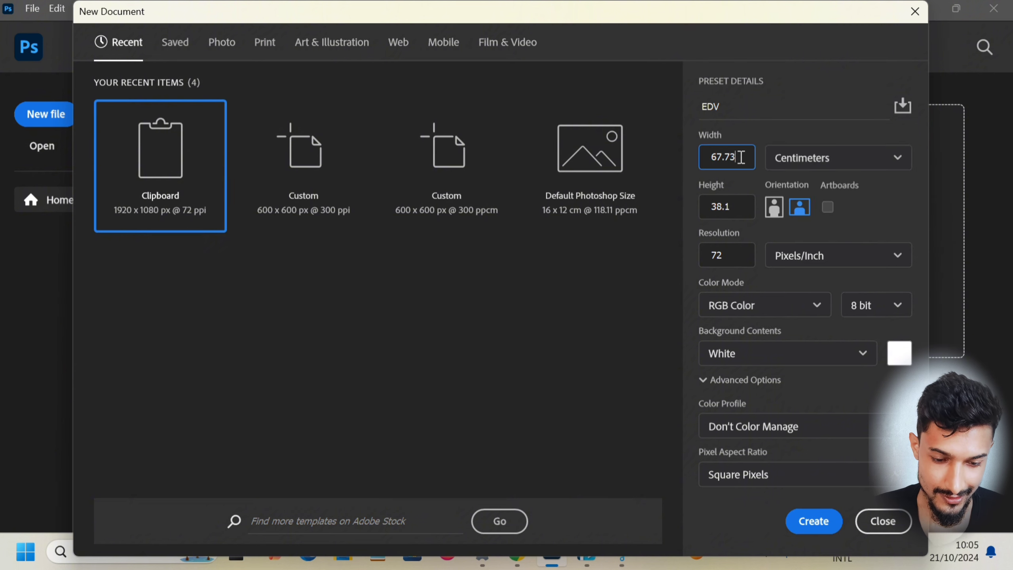
key("BackSpace")
key("BackSpace")
key("BackSpace")
key("BackSpace")
key("BackSpace")
type("2")
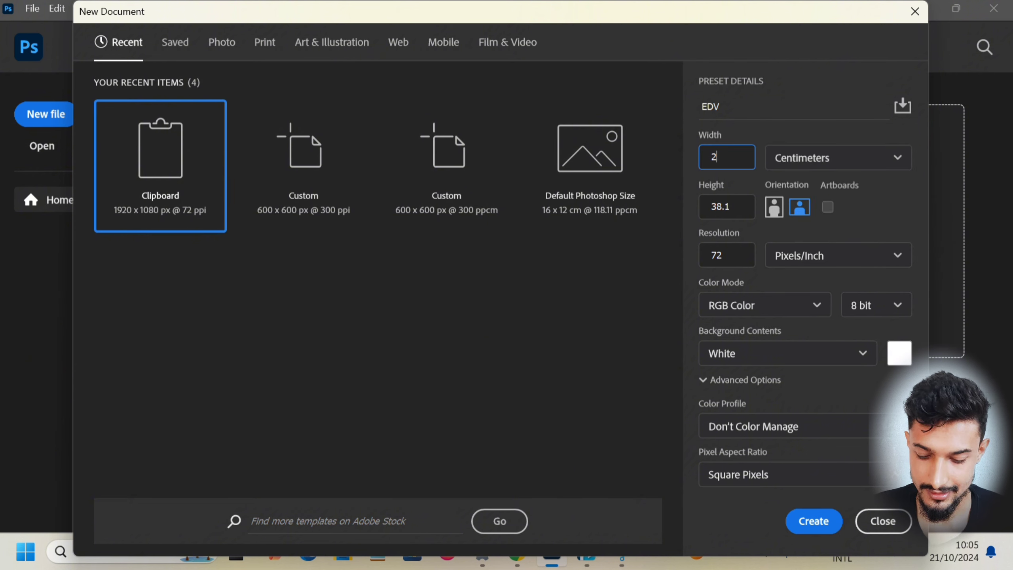
left_click(740, 206)
key("BackSpace")
key("BackSpace")
key("BackSpace")
key("BackSpace")
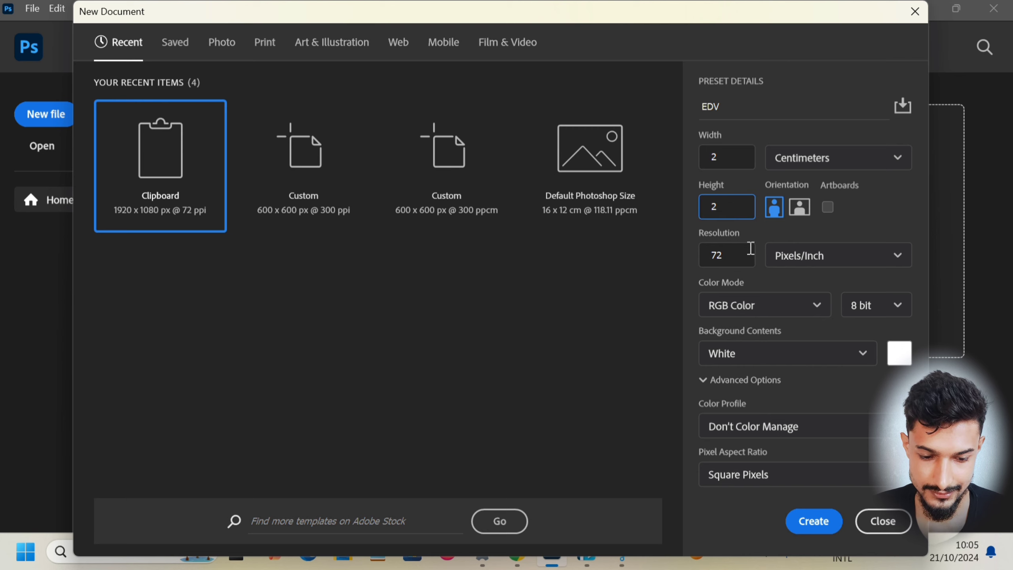
Set the document resolution to 300 pixels per inch.
left_click(728, 256)
key("BackSpace")
key("BackSpace")
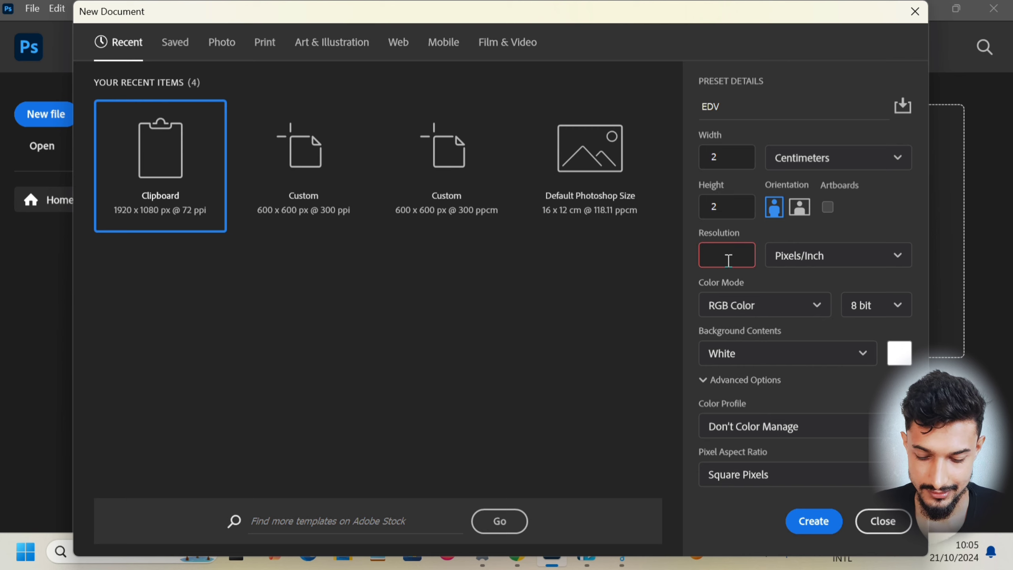
type("300")
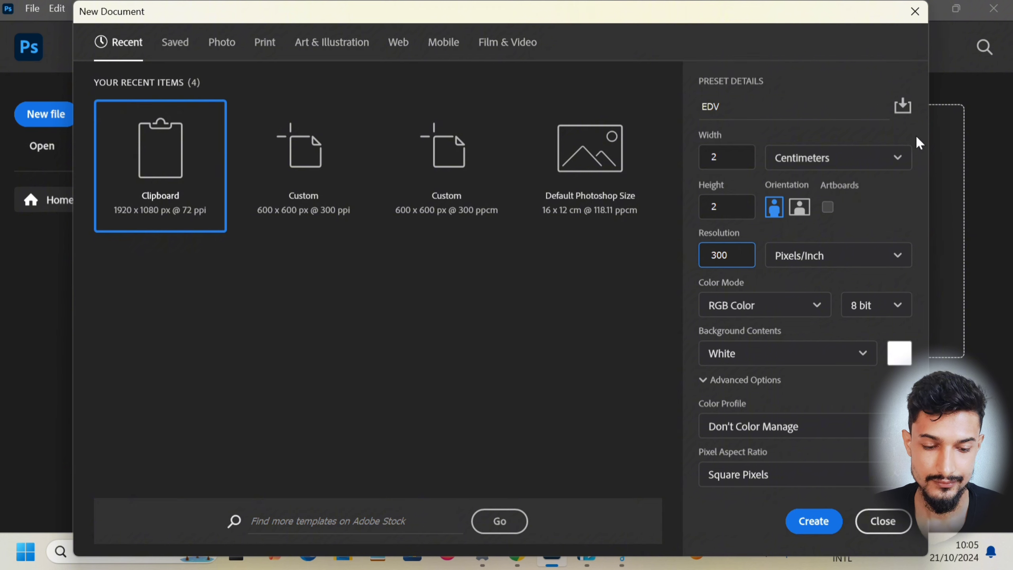
Switch the document units to pixels and set both width and height to 600.
left_click(867, 160)
left_click(809, 196)
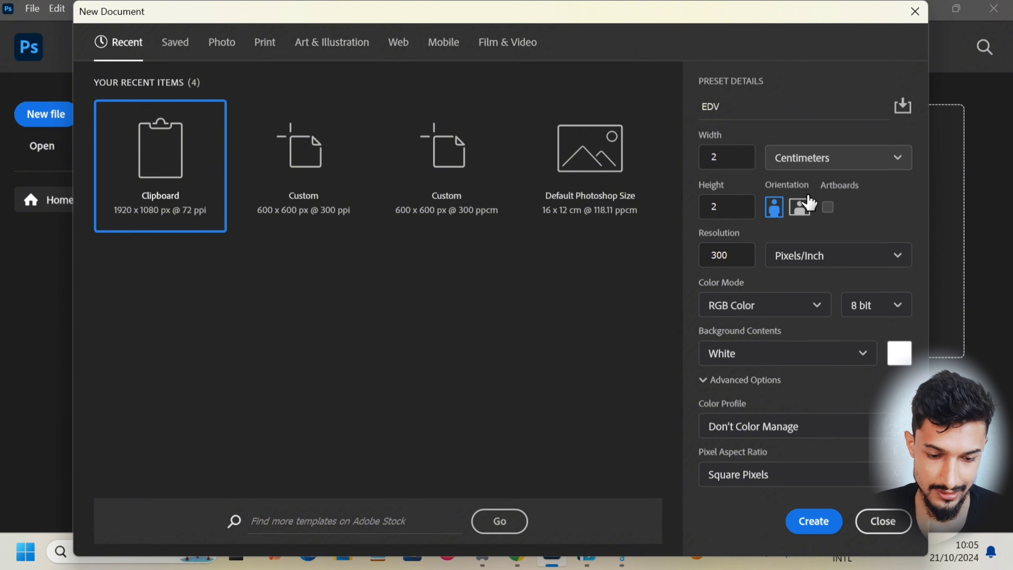
left_click(742, 158)
key("BackSpace")
key("BackSpace")
key("BackSpace")
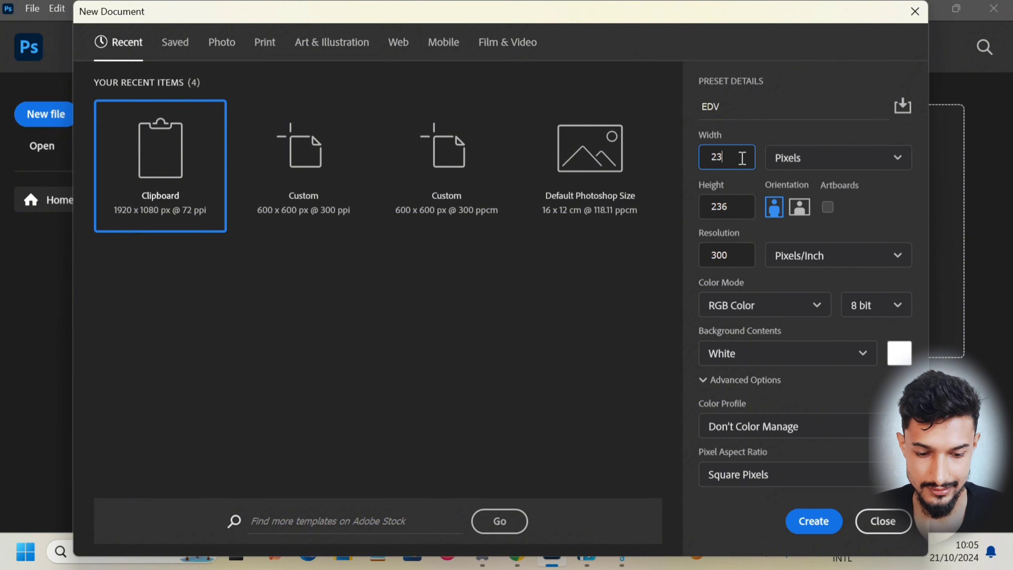
type("6")
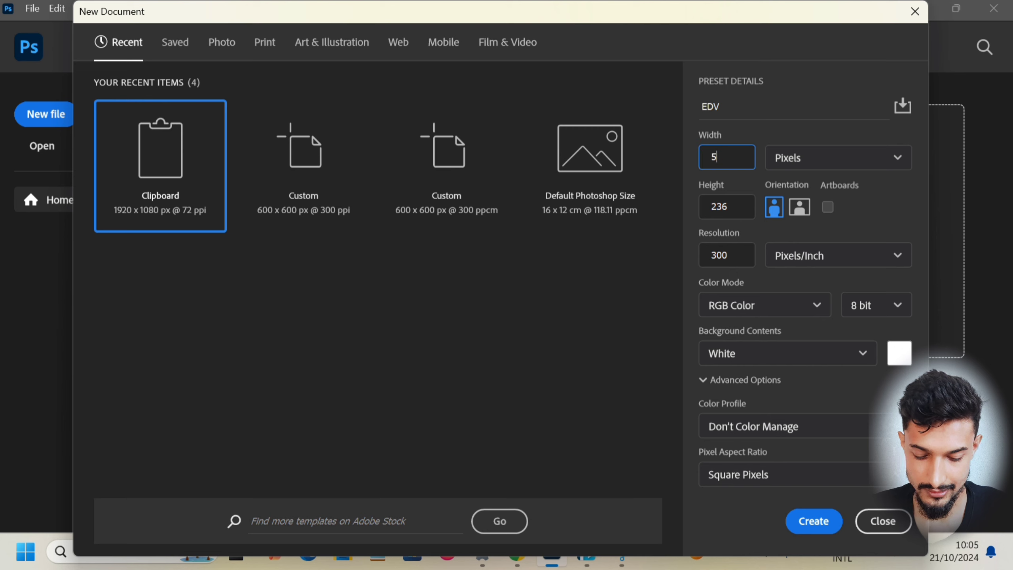
key("BackSpace")
type("600")
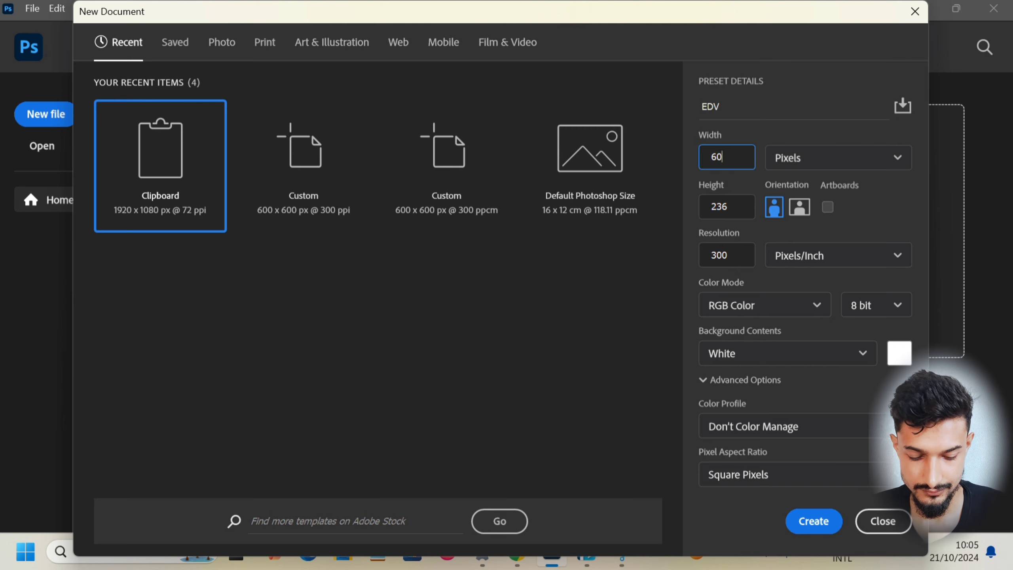
left_click(739, 212)
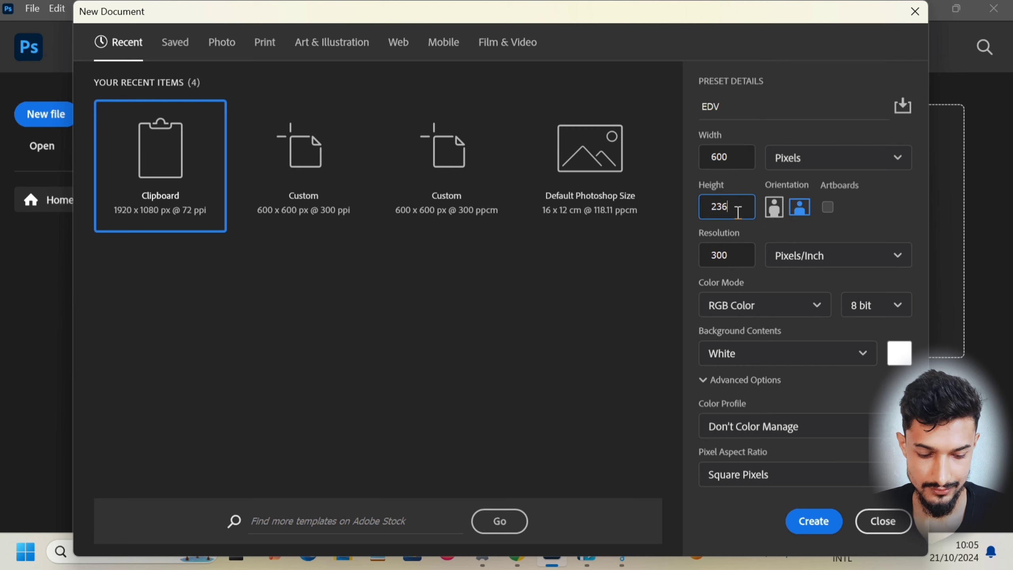
key("BackSpace")
key("BackSpace")
key("BackSpace")
type("600")
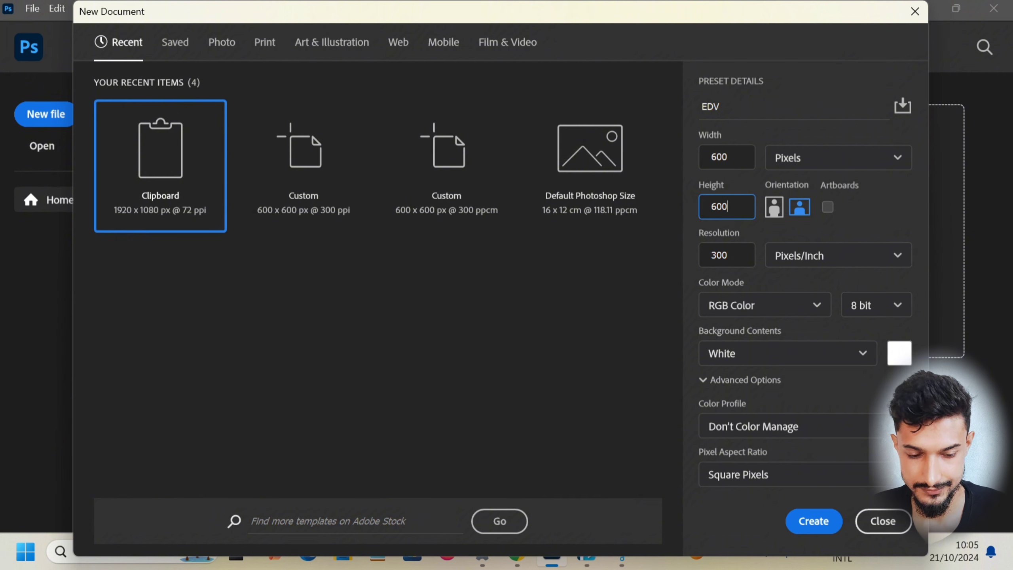
Keep the background contents white and the units in pixels, and create the document.
left_click(841, 353)
left_click(858, 334)
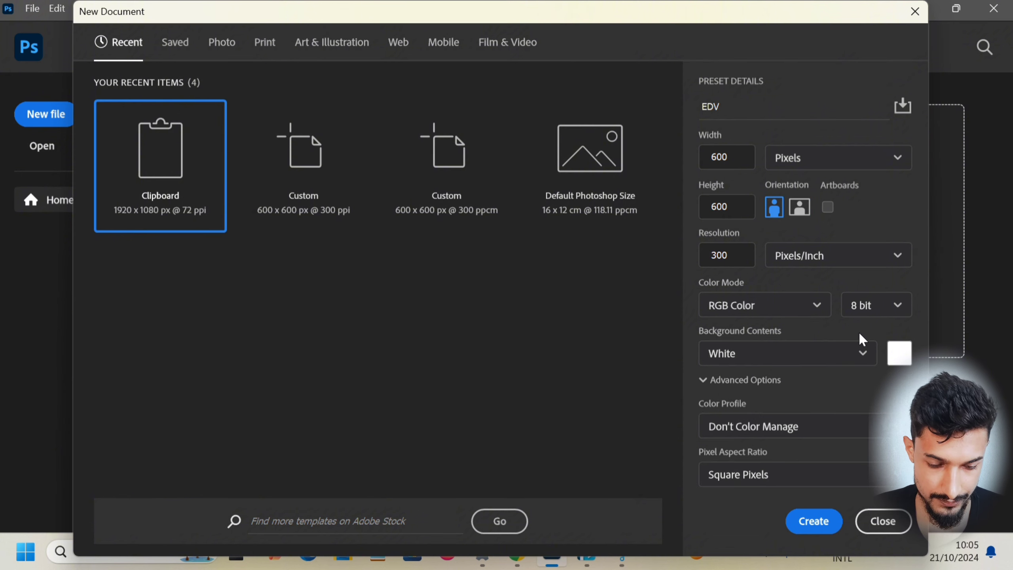
left_click(813, 158)
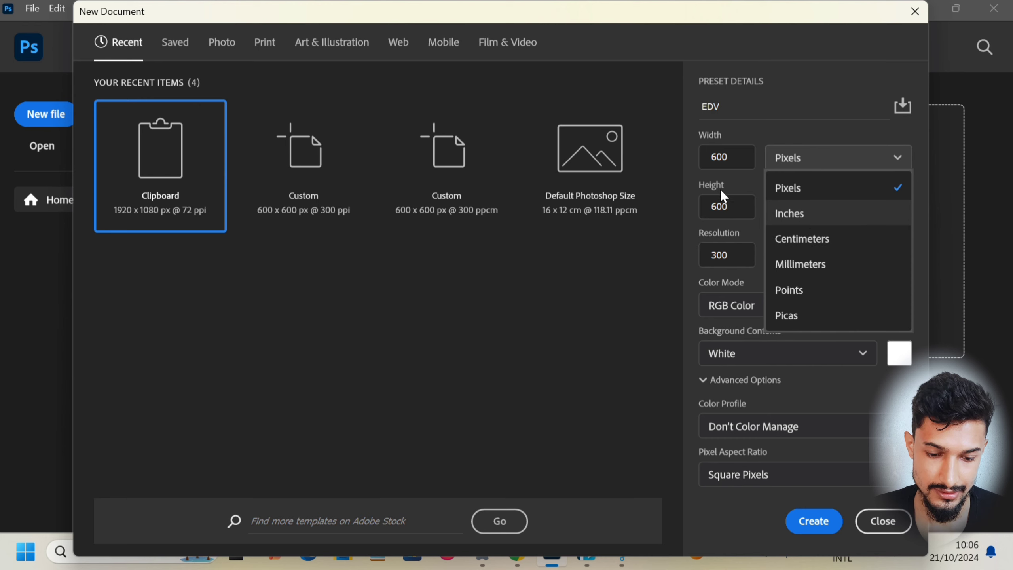
left_click(685, 334)
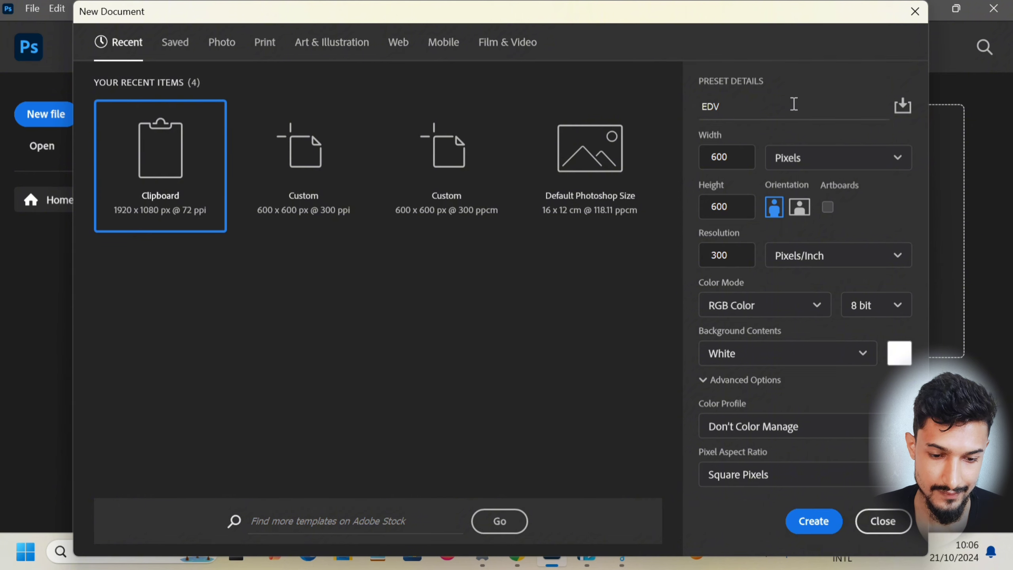
left_click(821, 526)
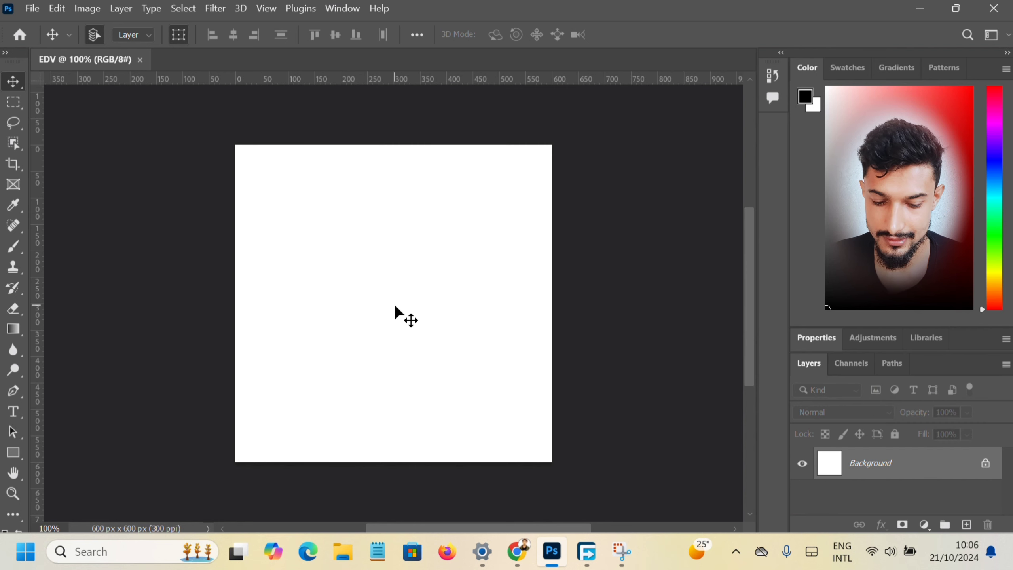
Switch to Chrome and open the photo examples page from the Electronic Diversity Visa Program site.
left_click(517, 551)
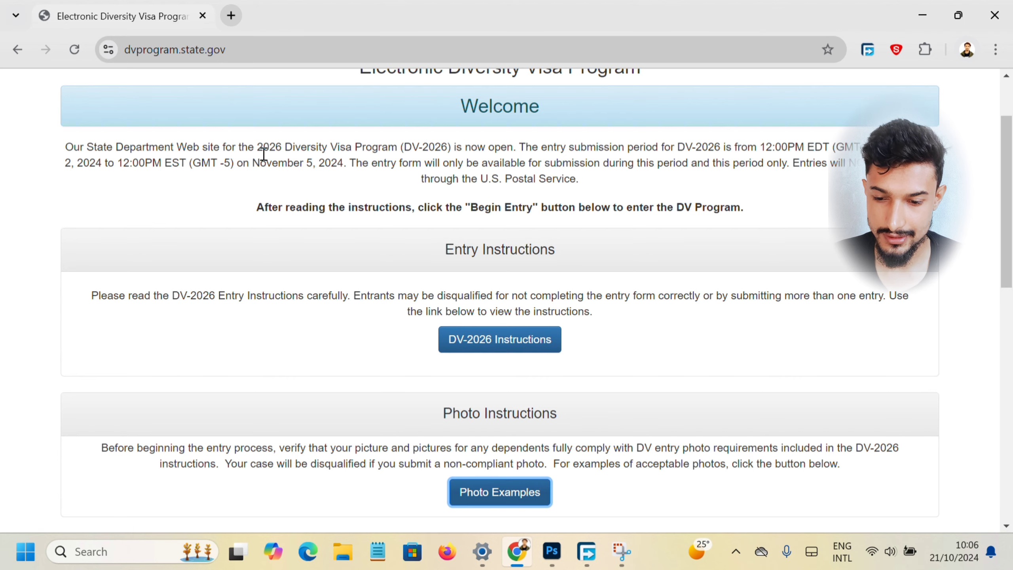
left_click(252, 57)
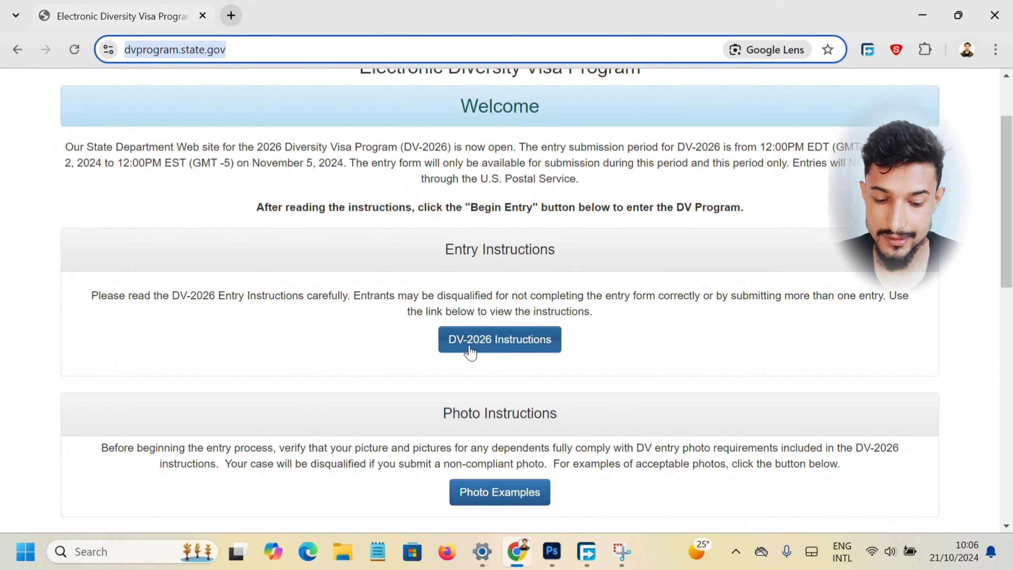
left_click(496, 490)
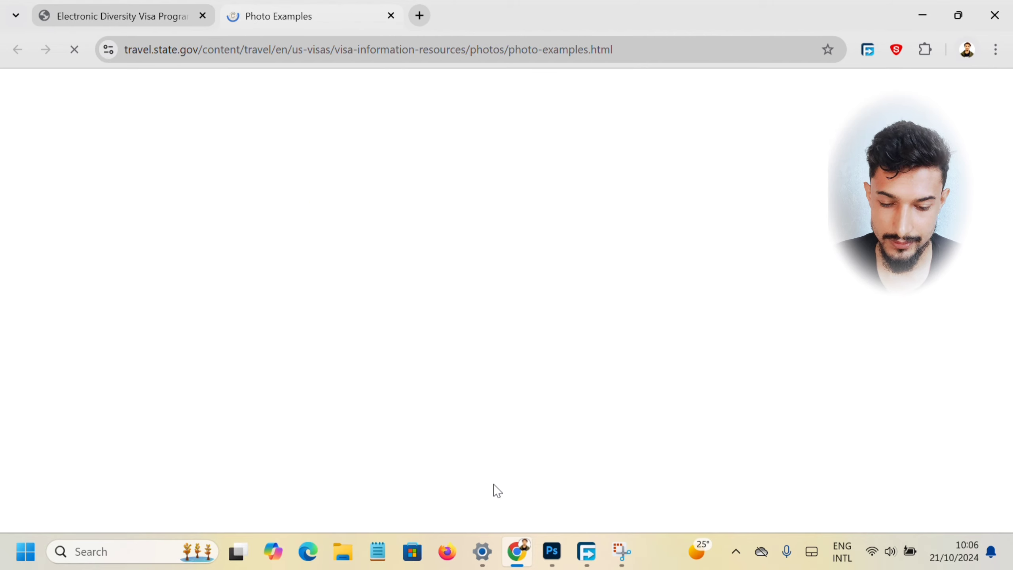
Download the large acceptable Shadows and Lighting example photo to the Desktop as original.png.
scroll(505, 474, "down", 7)
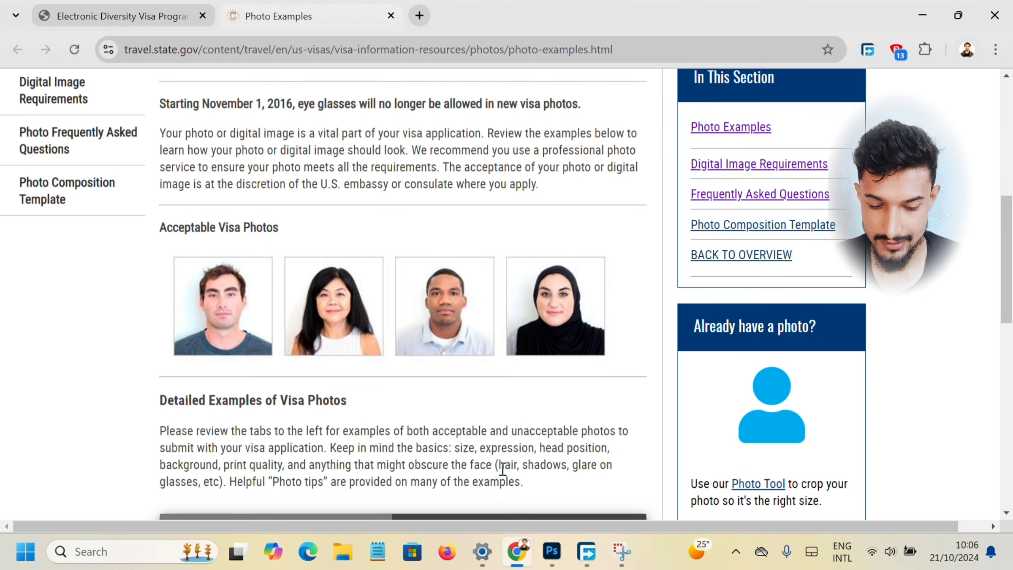
scroll(376, 417, "down", 6)
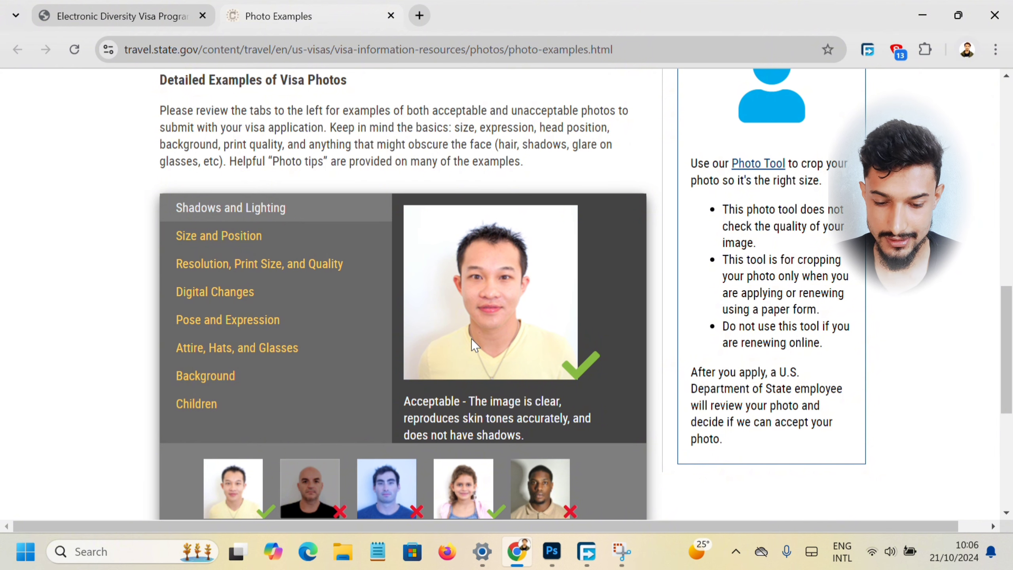
right_click(472, 339)
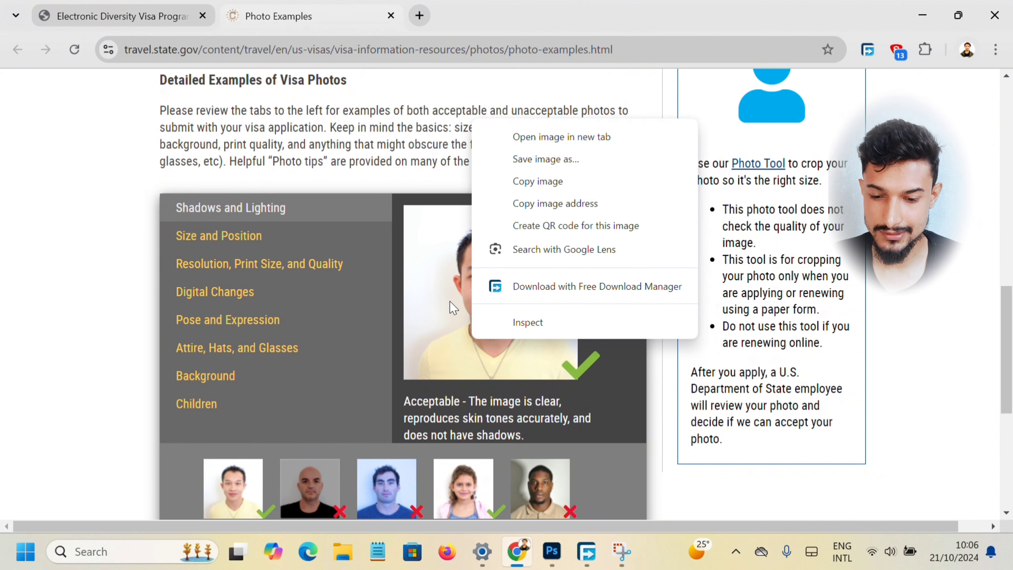
scroll(397, 110, "up", 3)
scroll(397, 109, "down", 2)
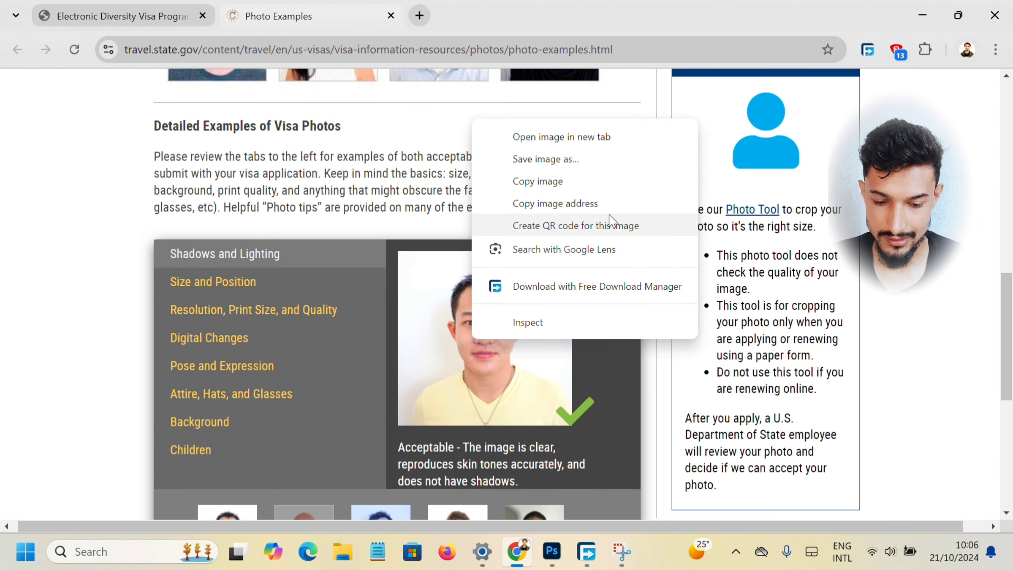
left_click(546, 159)
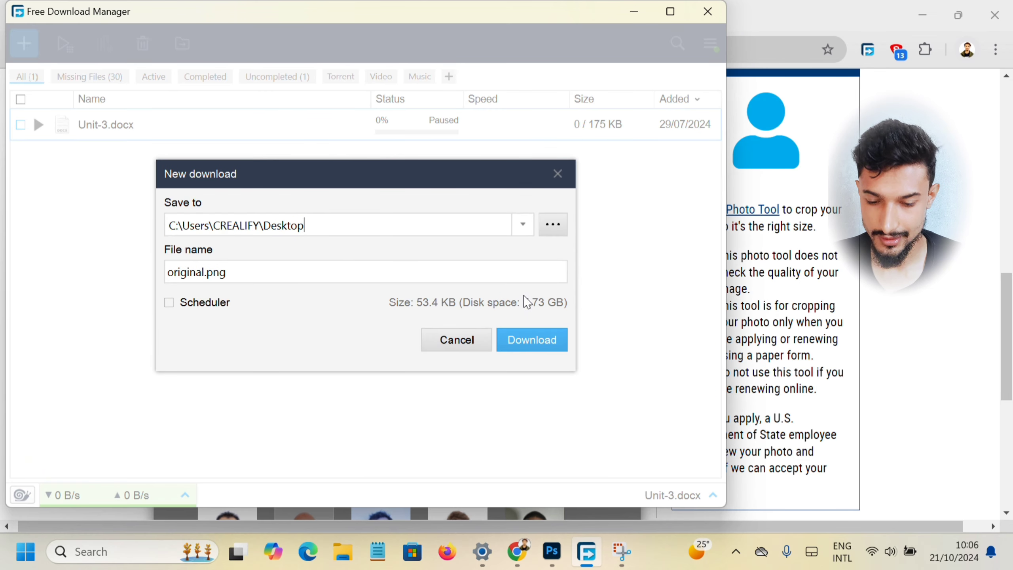
left_click(515, 343)
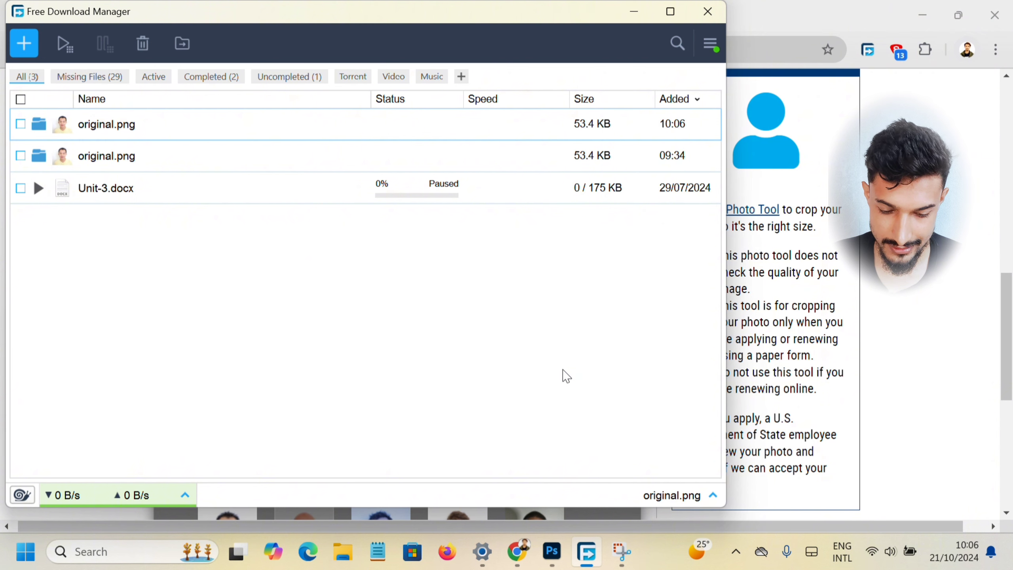
Switch to Photoshop, where the blank EDV document is open.
mouse_move(518, 559)
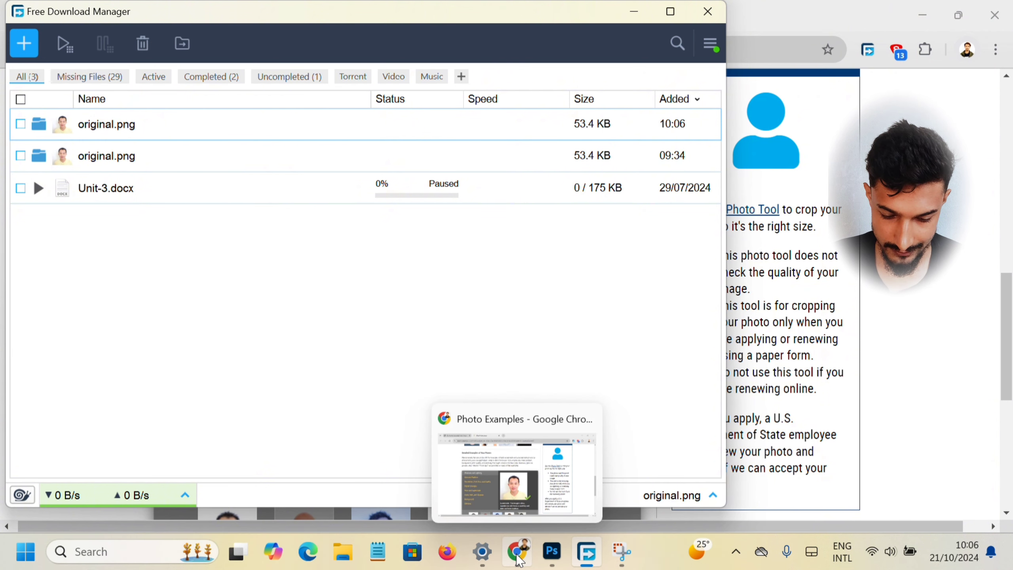
left_click(558, 562)
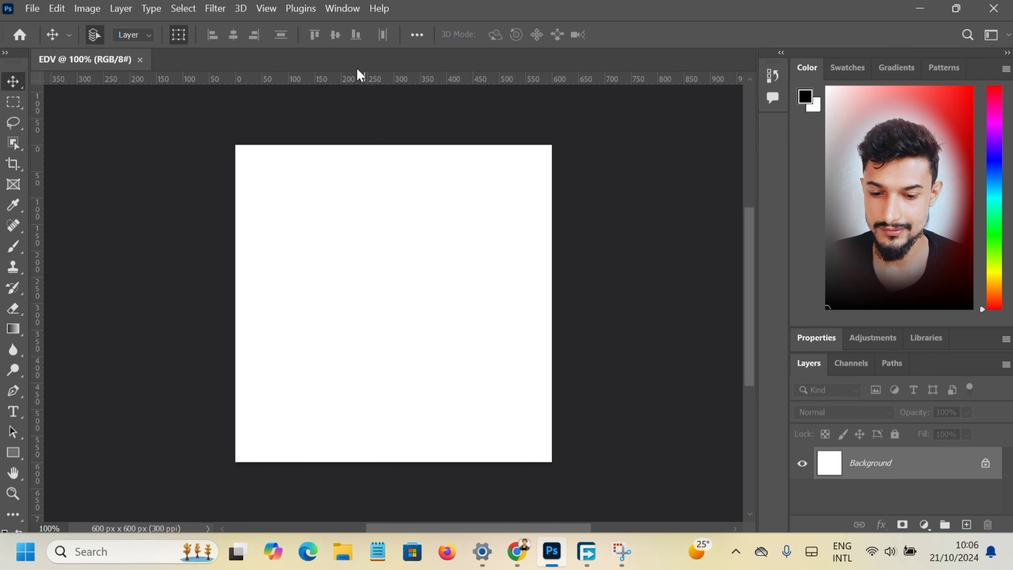
Hide the rulers and the Layers panel.
left_click(342, 8)
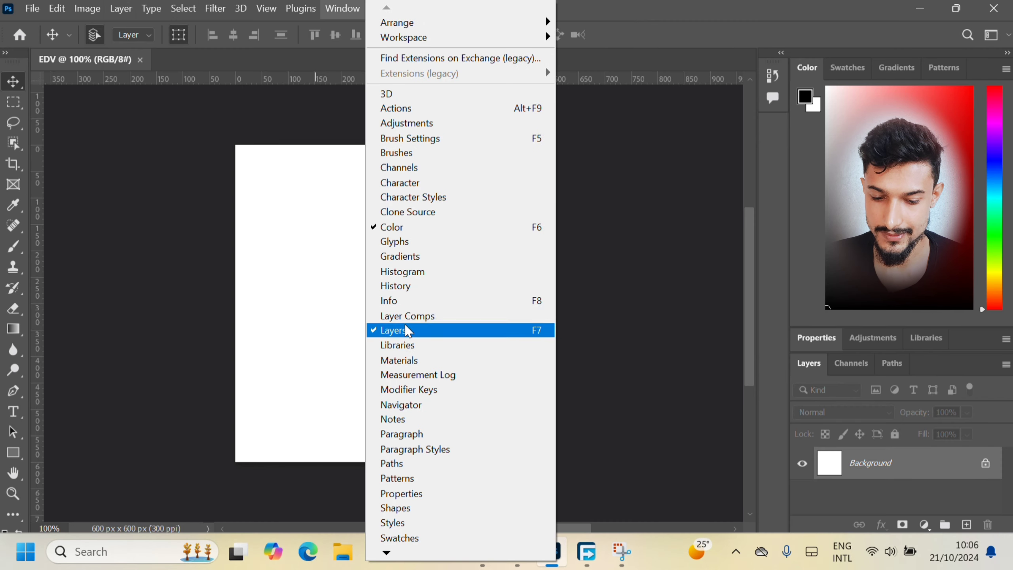
left_click(288, 5)
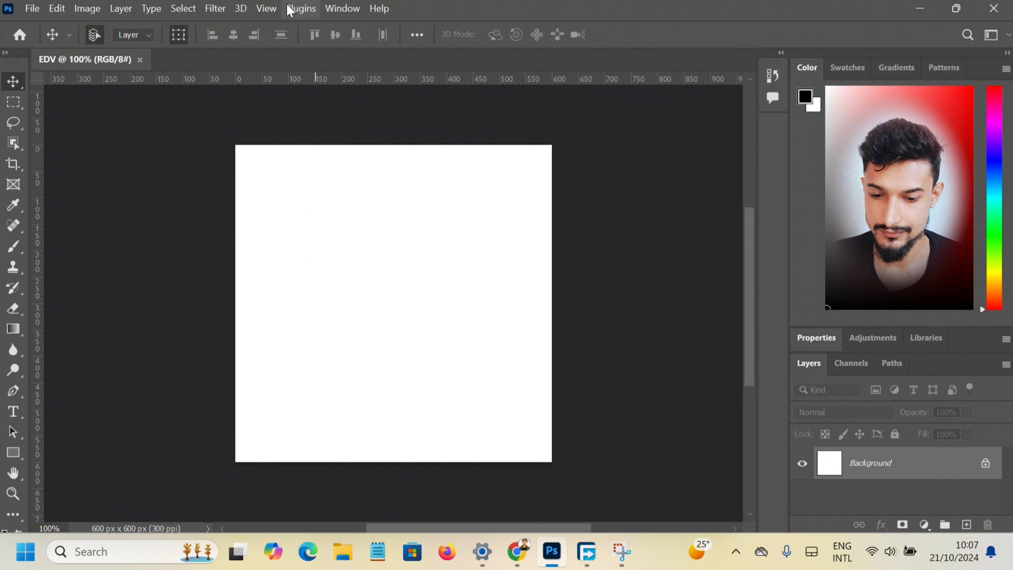
left_click(273, 7)
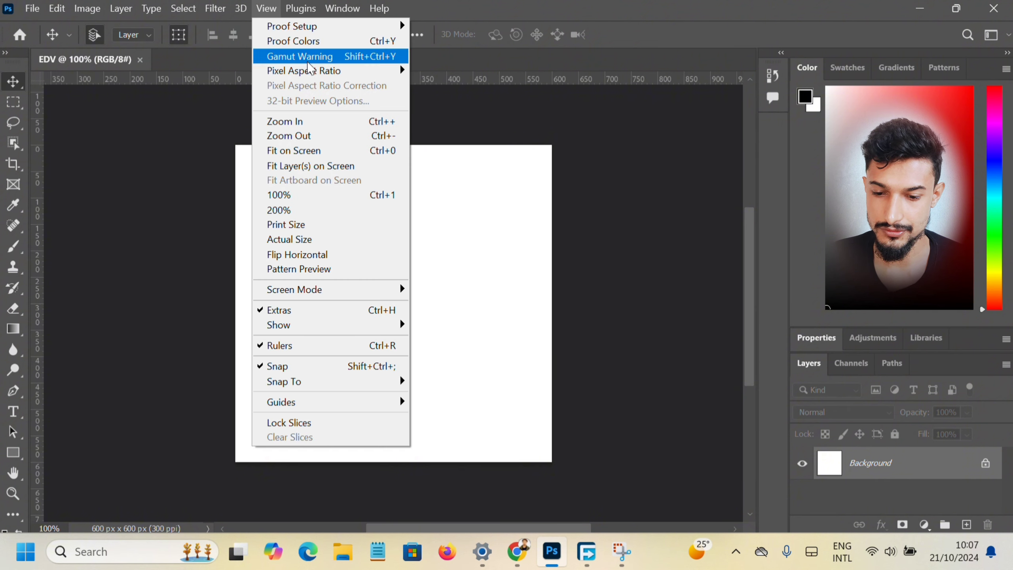
left_click(340, 345)
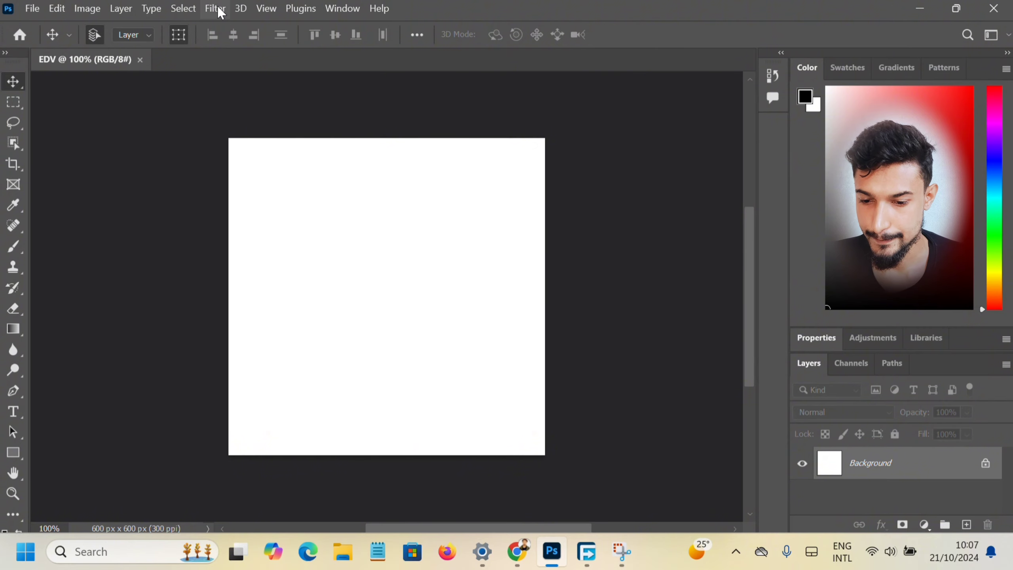
left_click(268, 9)
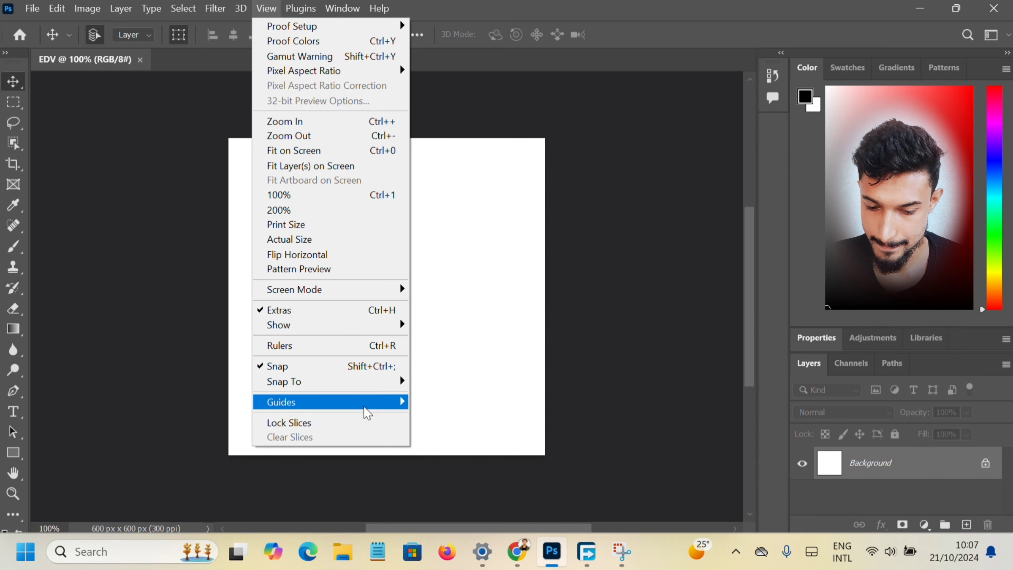
mouse_move(350, 10)
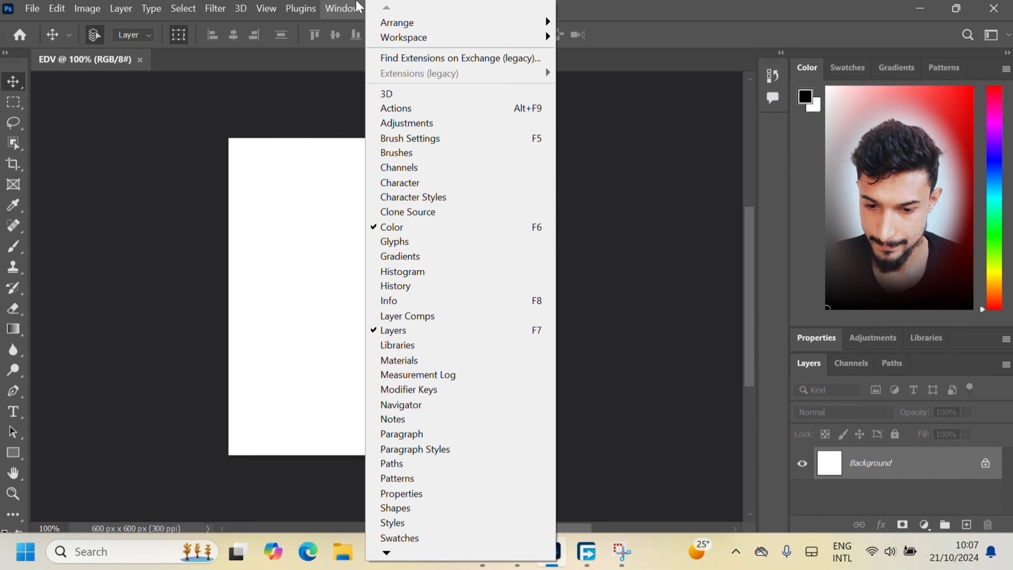
left_click(384, 330)
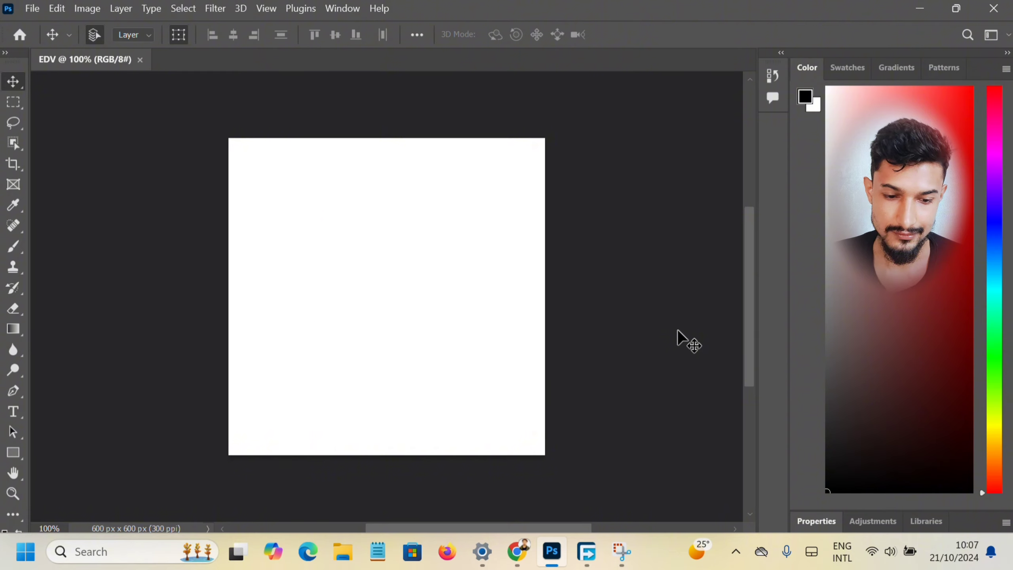
Show the Layers panel and the rulers again.
left_click(343, 9)
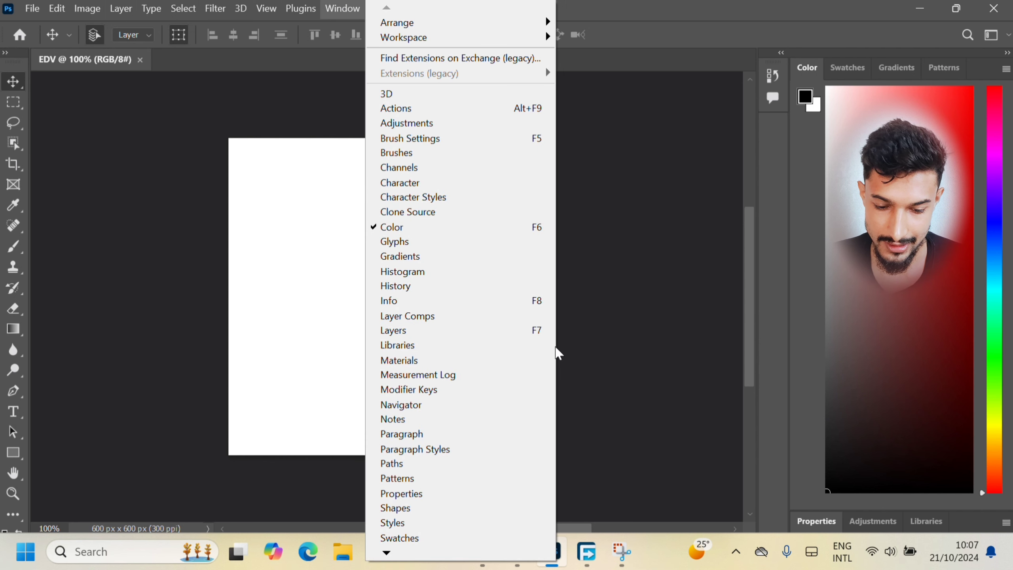
left_click(521, 336)
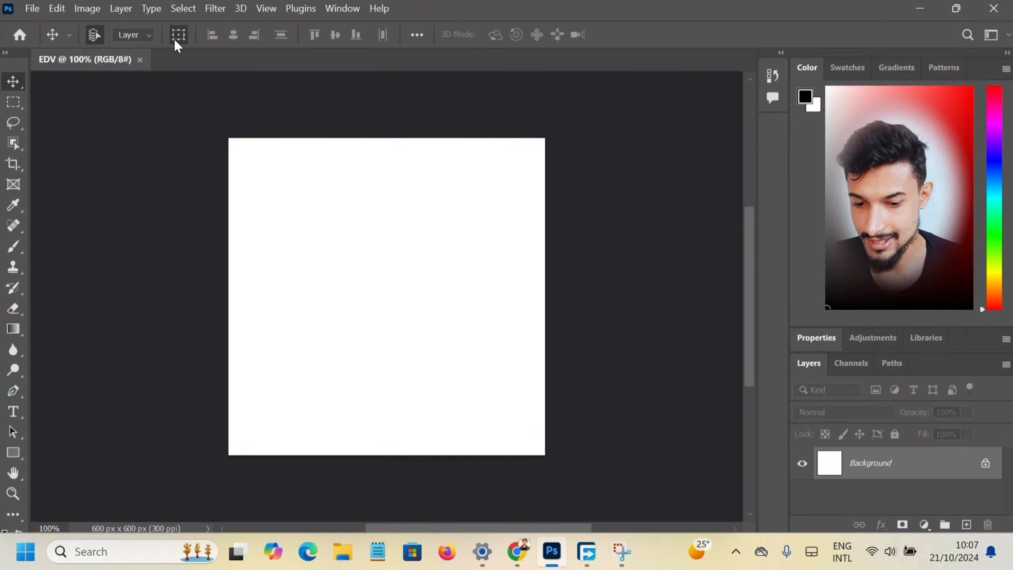
left_click(262, 8)
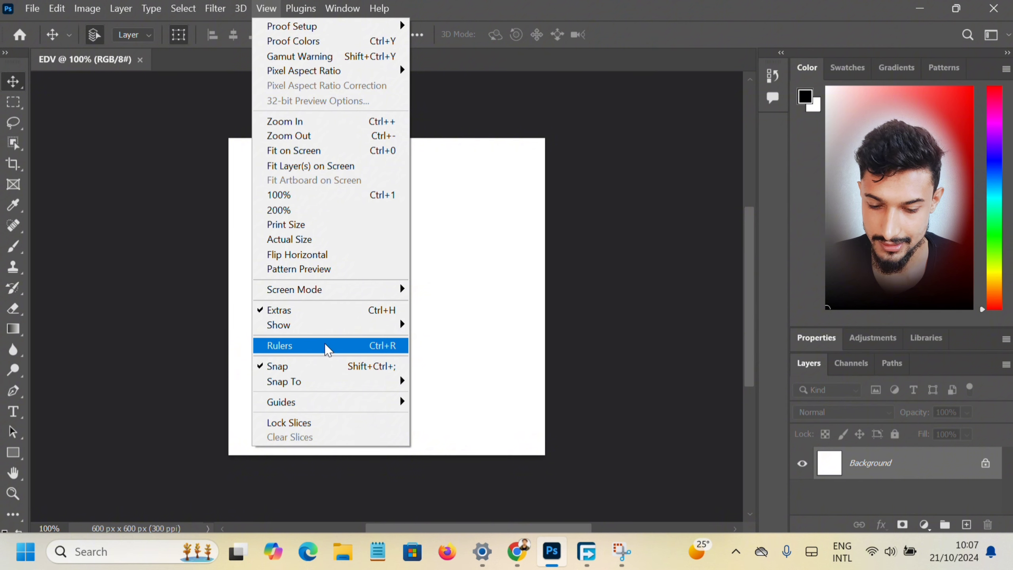
left_click(294, 348)
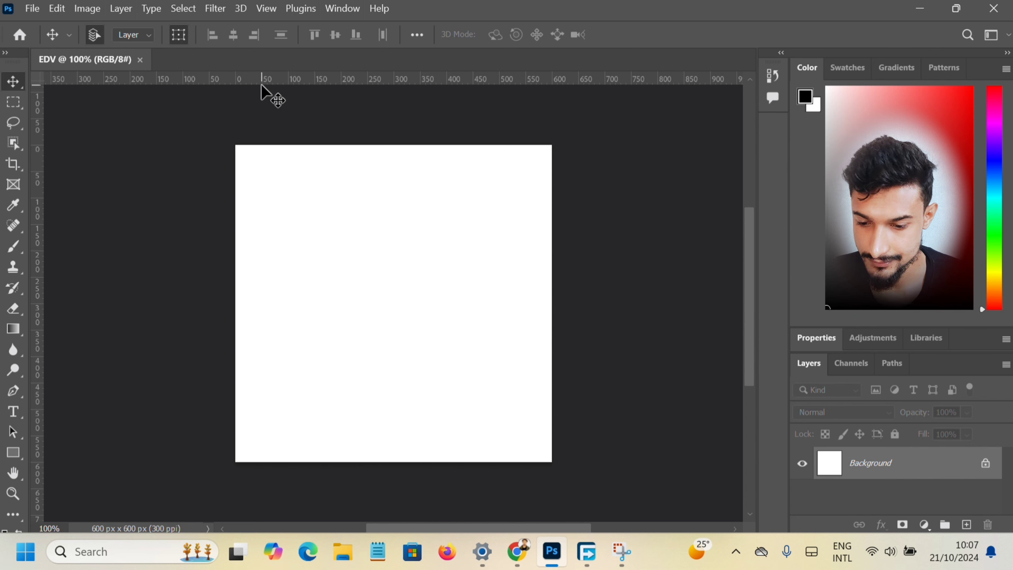
Open the example photo original.png from the Desktop as a separate document.
left_click(28, 9)
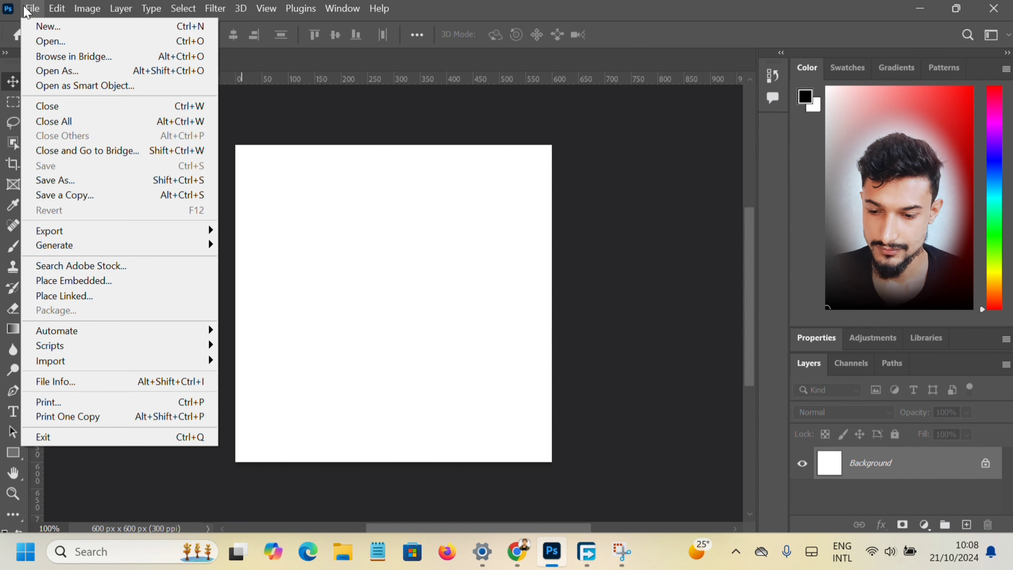
left_click(56, 42)
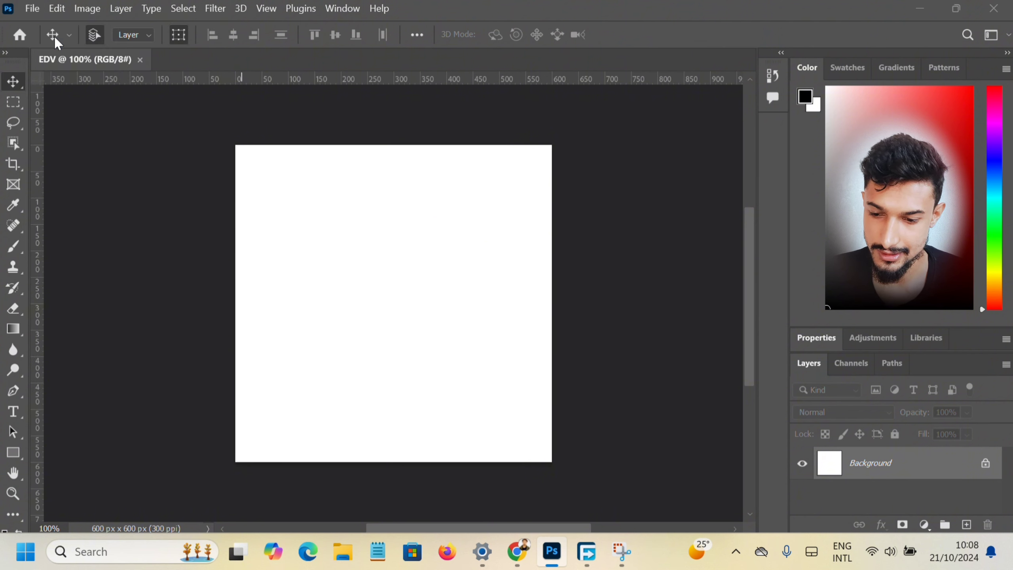
left_click(268, 132)
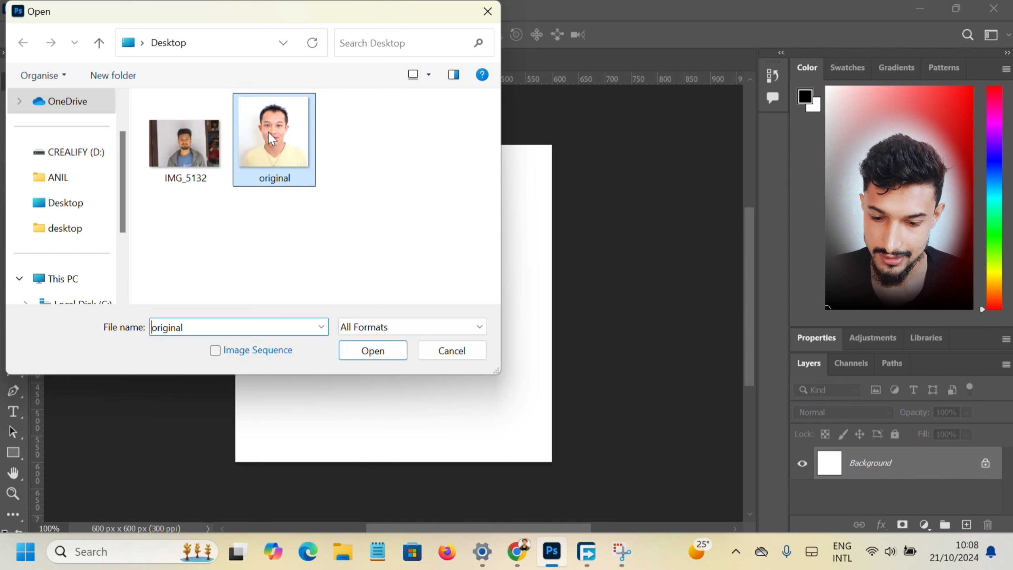
left_click(372, 351)
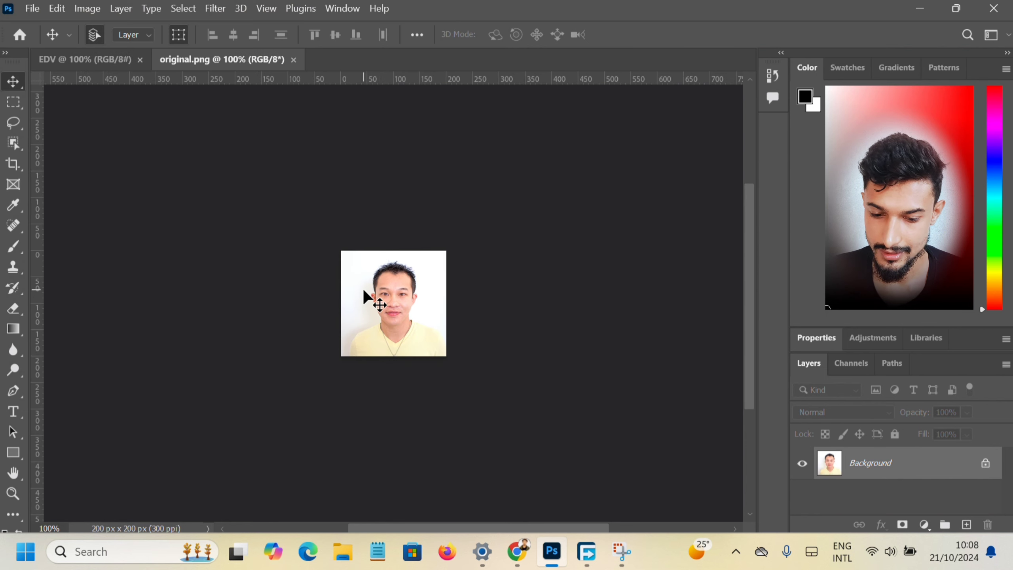
Check the pixel dimensions and resolution of original.png, leaving the image size as it is.
left_click(86, 9)
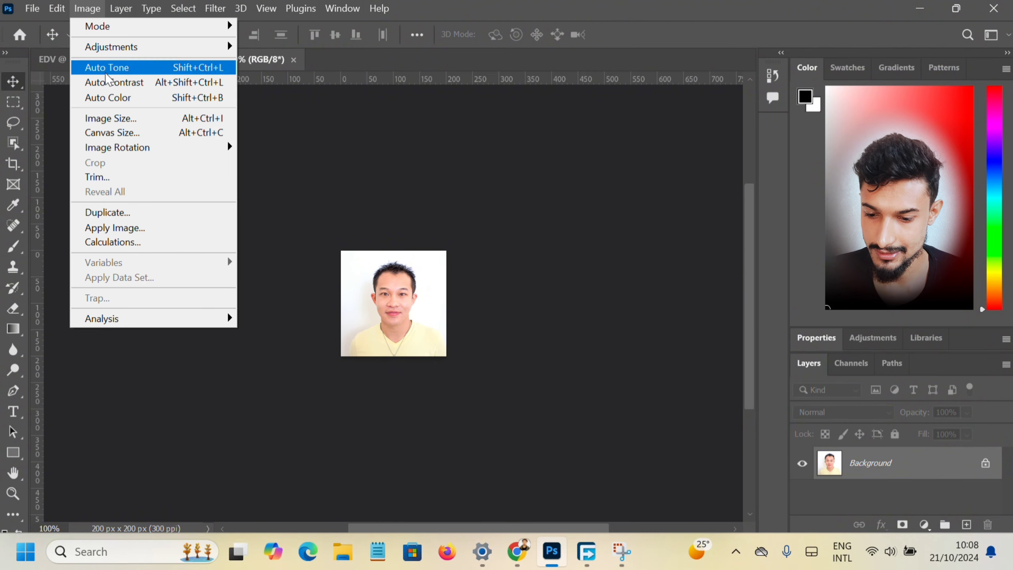
left_click(162, 120)
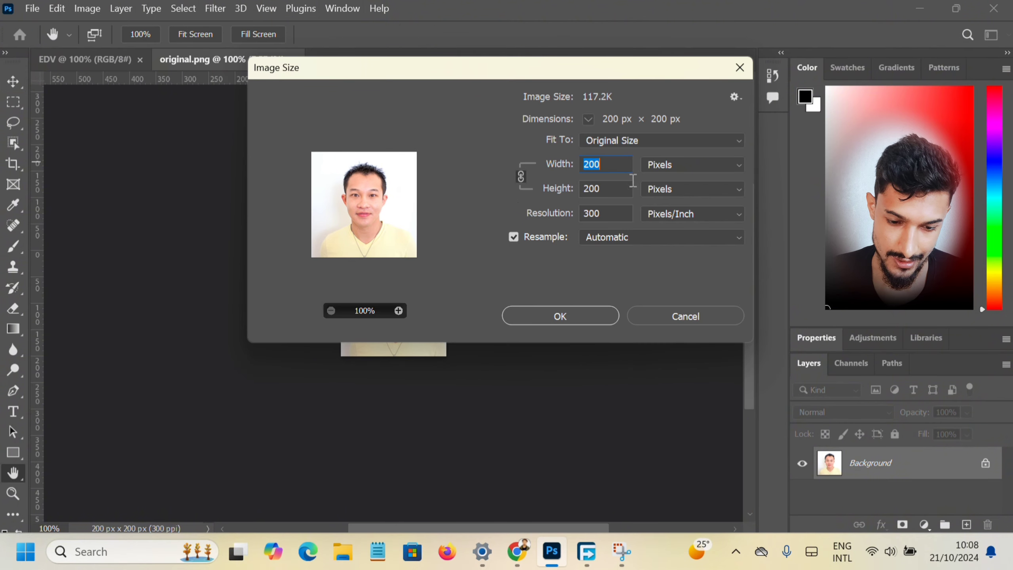
left_click(645, 311)
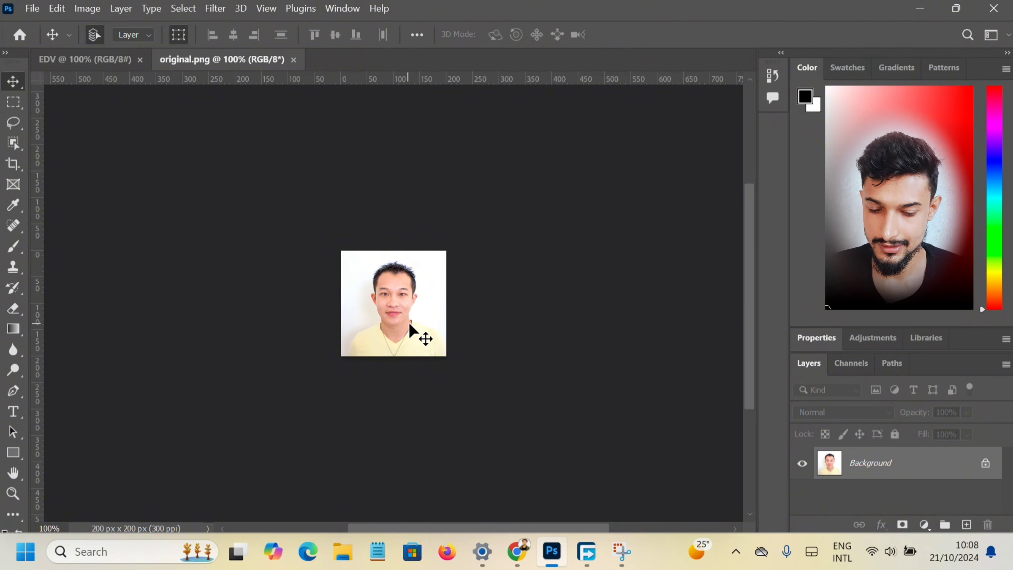
Copy the example photo from original.png into the EDV document as a new layer with the Move tool.
left_click_drag(401, 317, 116, 65)
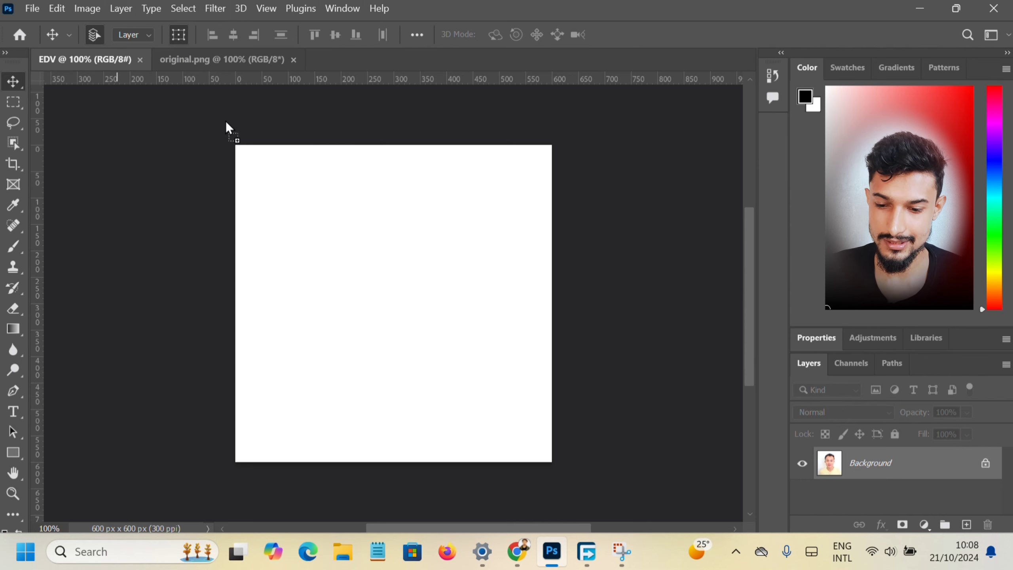
left_click_drag(342, 274, 340, 271)
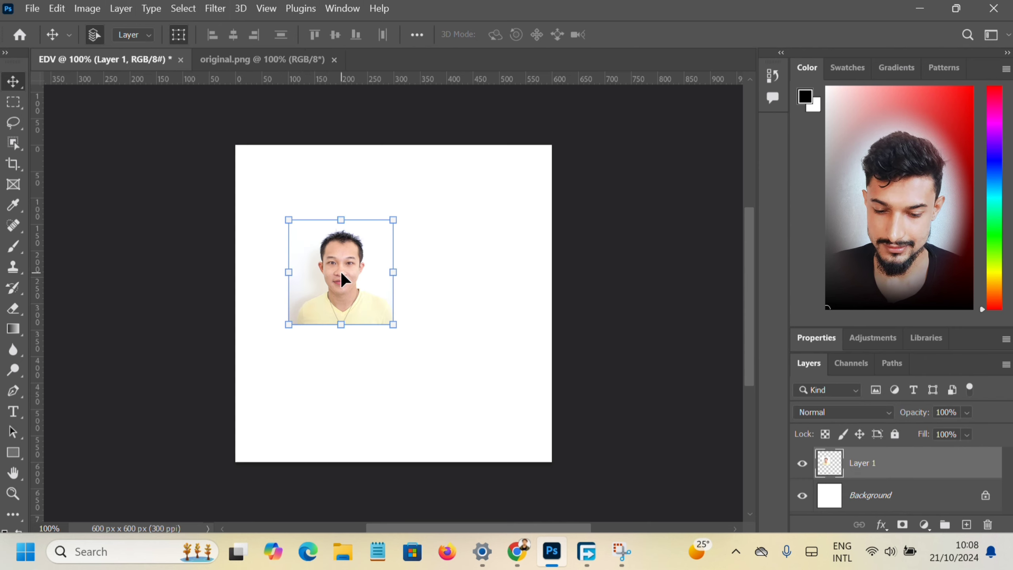
Scale the example photo layer proportionally to 300% so it fills the 600 x 600 px canvas, and apply the transformation.
left_click(393, 324)
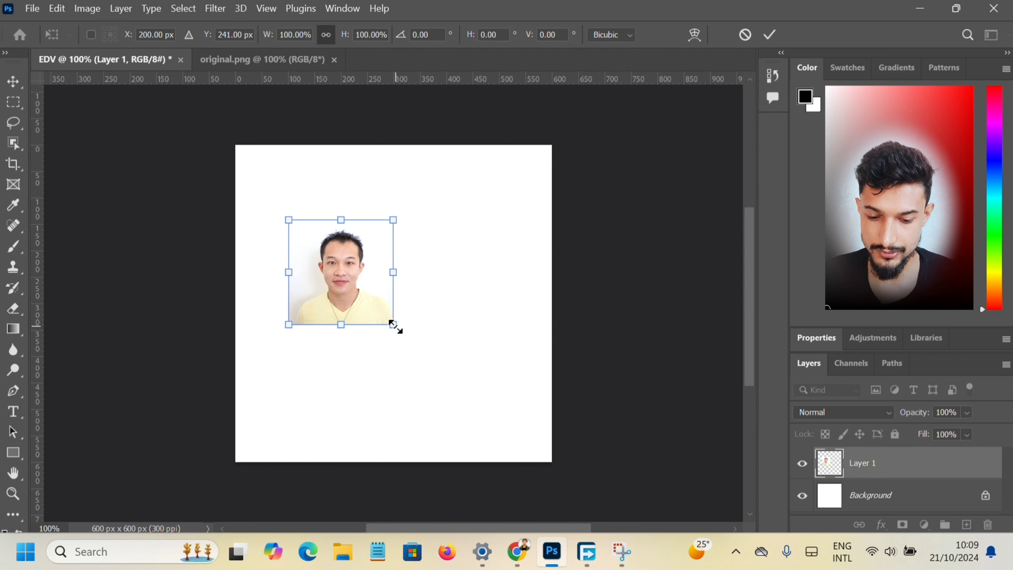
left_click_drag(395, 327, 519, 435)
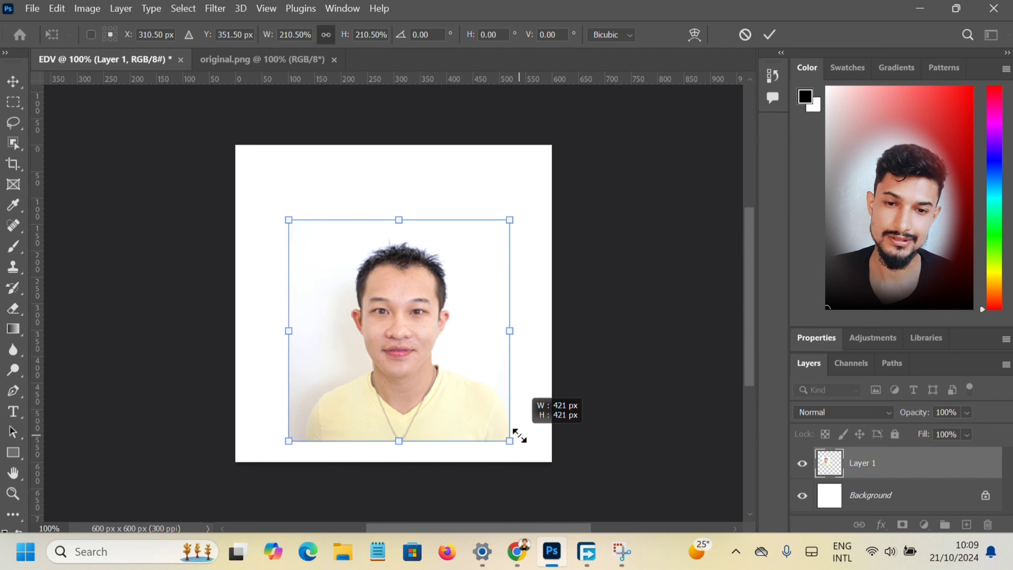
left_click_drag(519, 435, 518, 434)
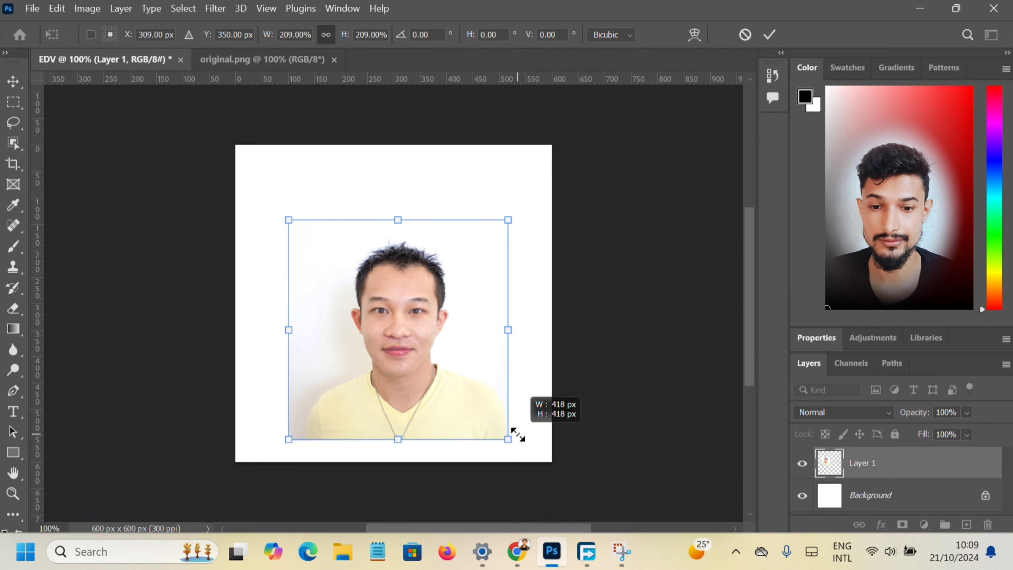
left_click_drag(518, 434, 519, 435)
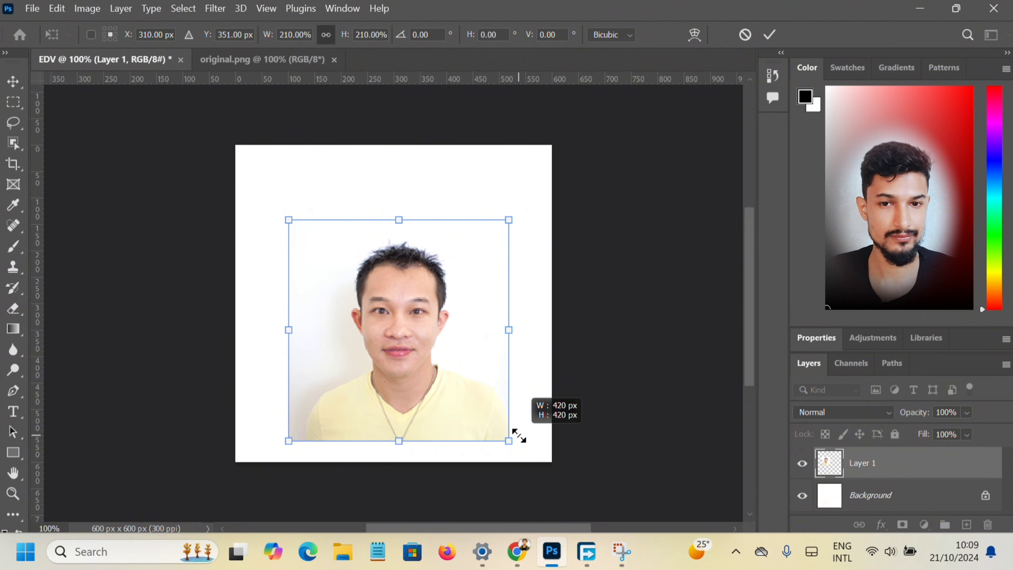
left_click_drag(518, 435, 519, 436)
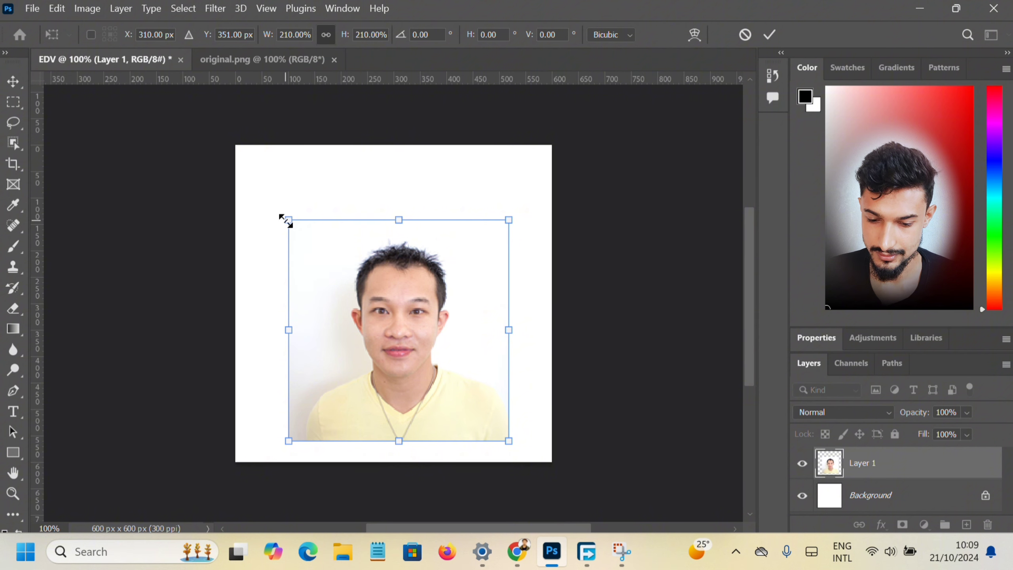
left_click_drag(288, 220, 226, 131)
left_click_drag(352, 280, 372, 282)
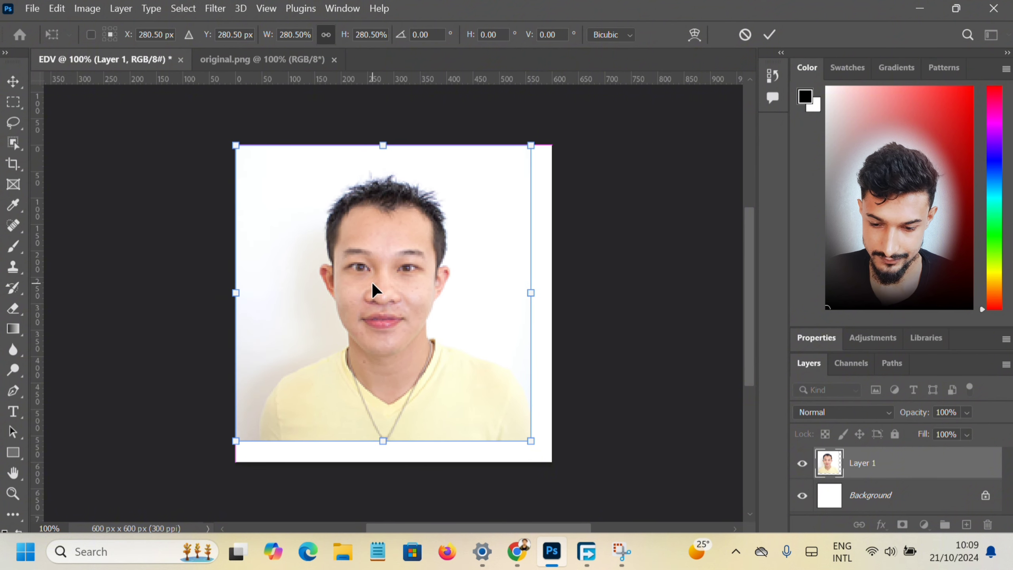
left_click_drag(531, 441, 554, 462)
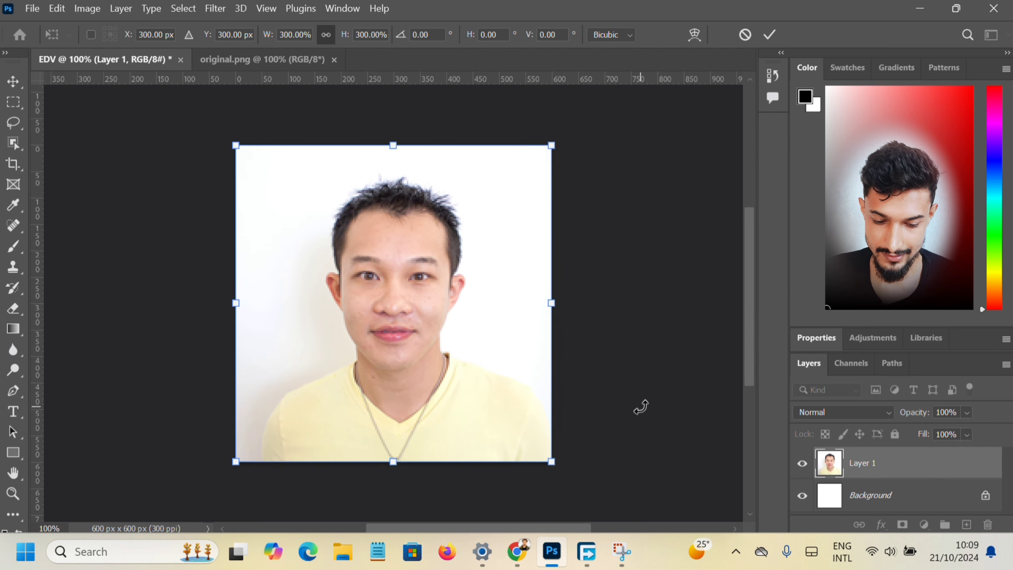
key("Return")
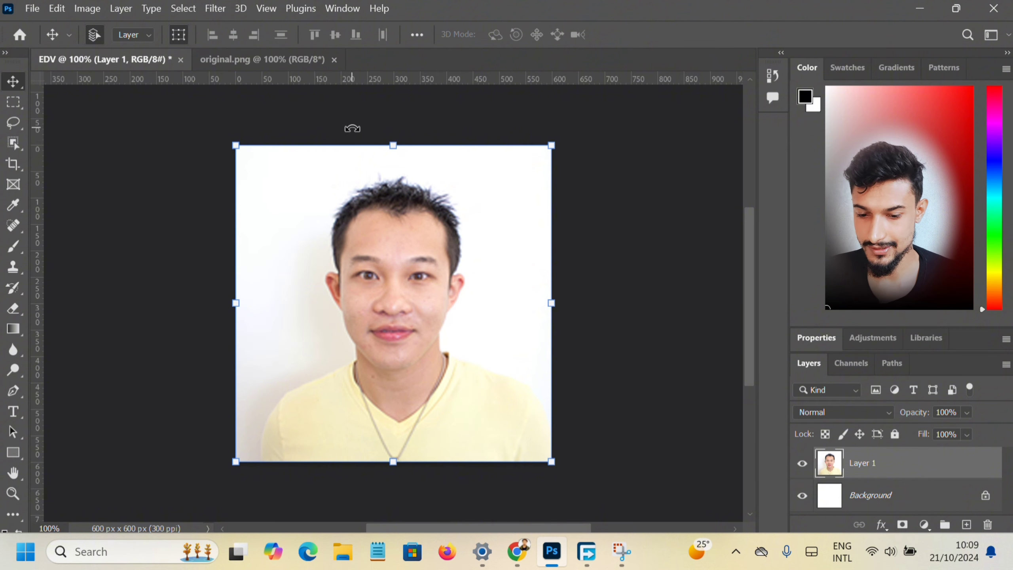
Deselect and reselect the photo layer, and turn the Move tool's transform controls off and back on.
left_click(379, 88)
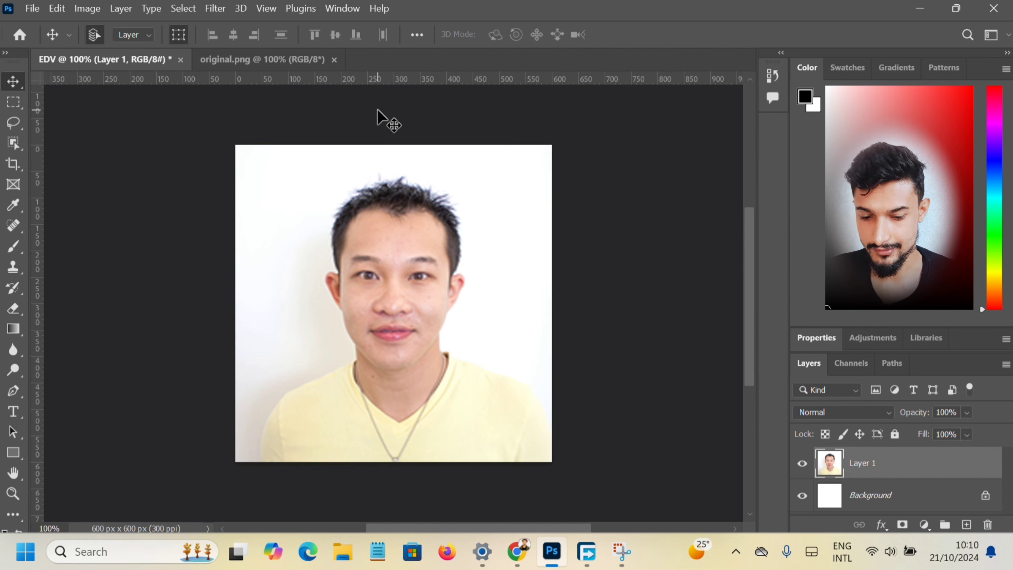
left_click(362, 180)
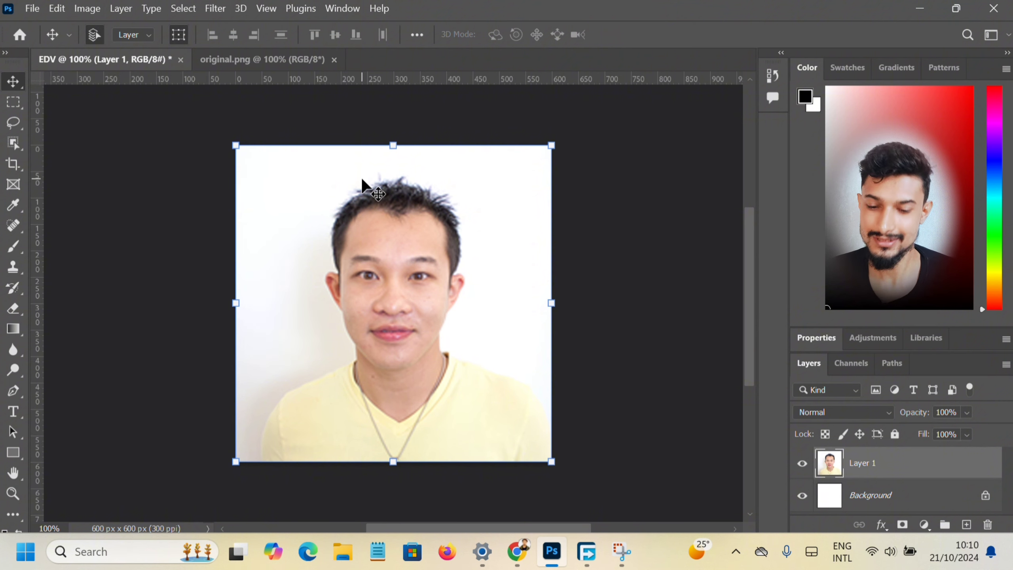
left_click(175, 33)
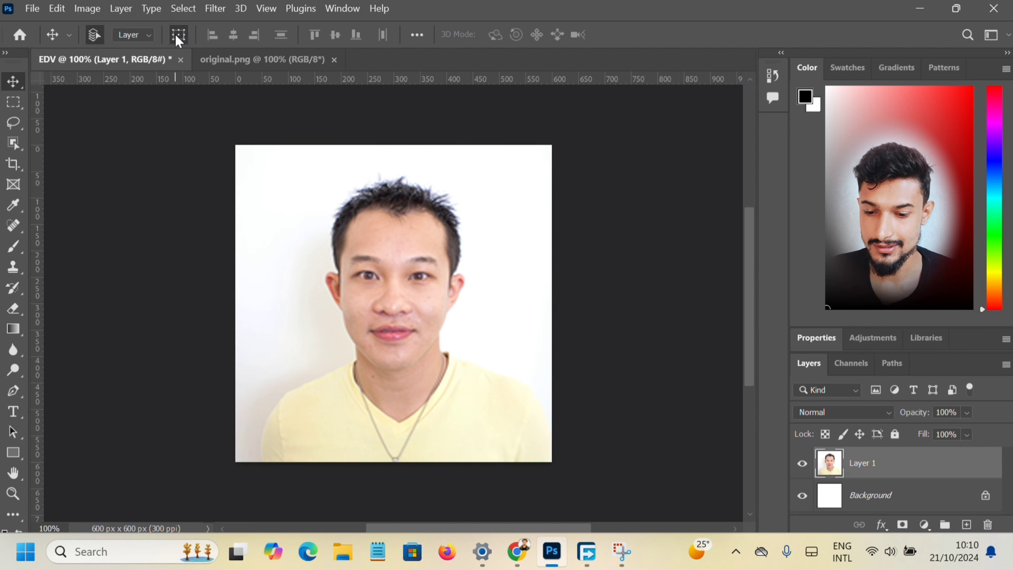
left_click(178, 36)
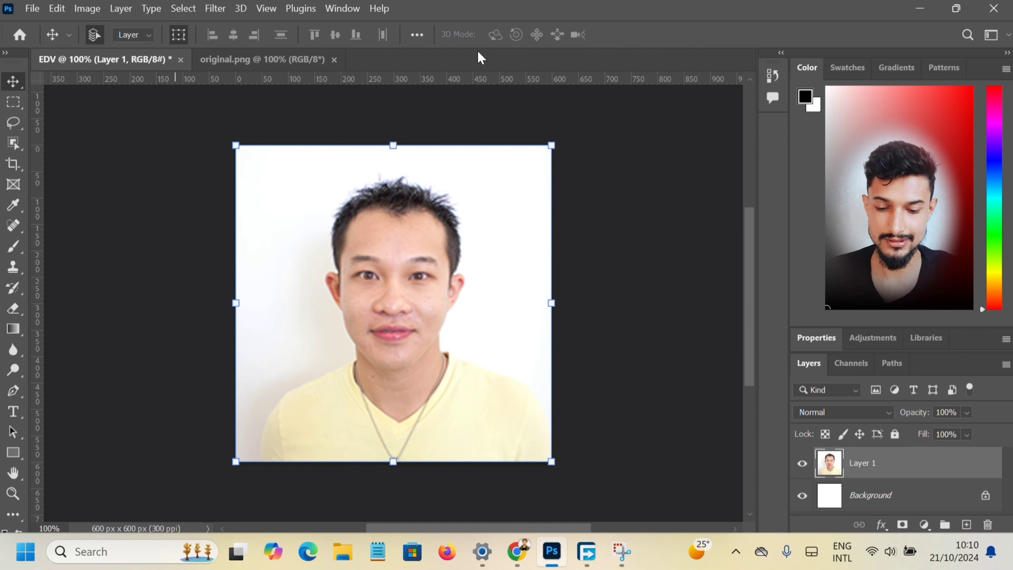
Add three horizontal guides to the EDV document, across the example face's hairline, its eyes and its chin.
left_click(221, 66)
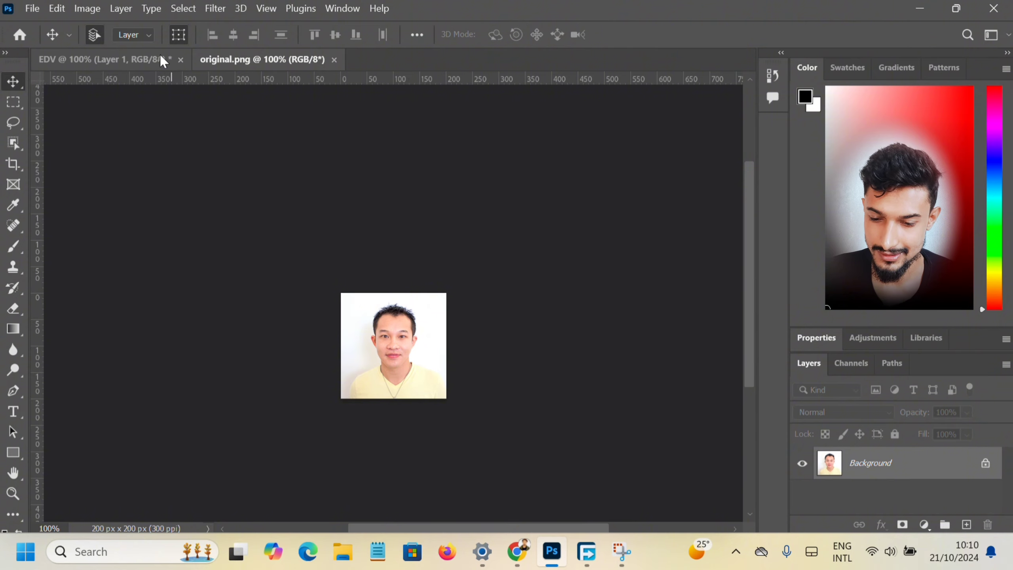
left_click(176, 57)
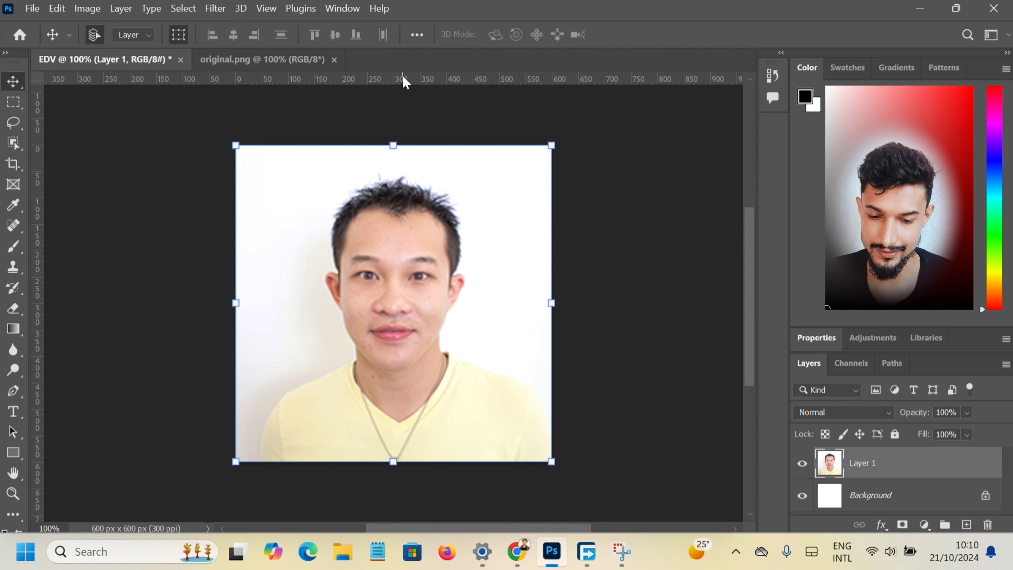
left_click_drag(405, 83, 439, 207)
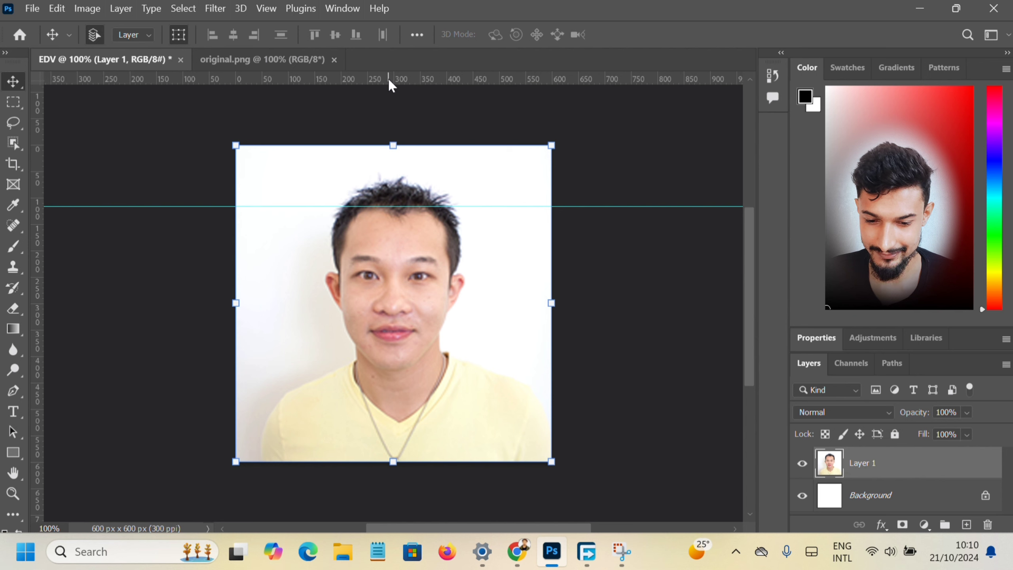
left_click_drag(389, 81, 435, 276)
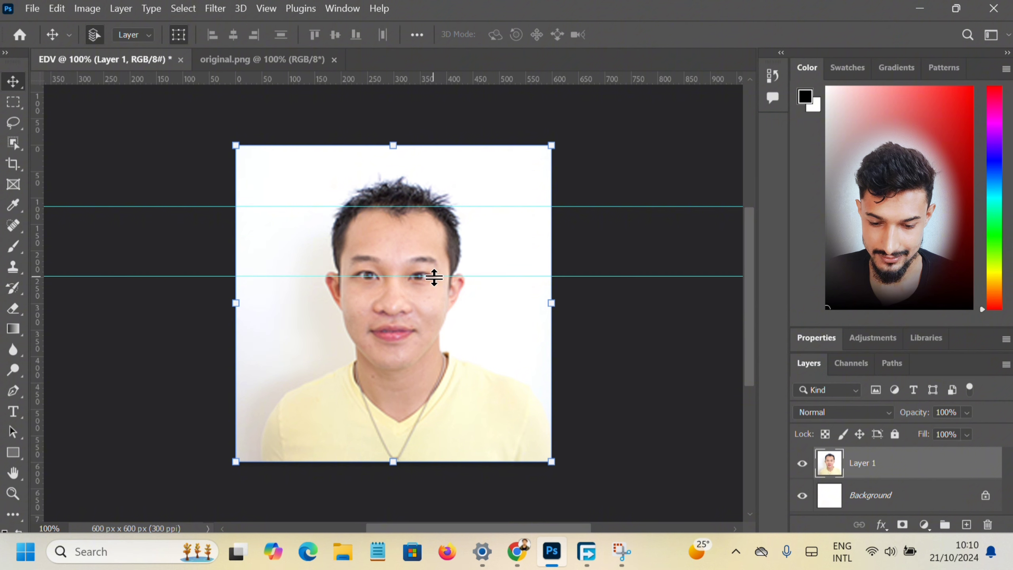
left_click_drag(388, 76, 435, 371)
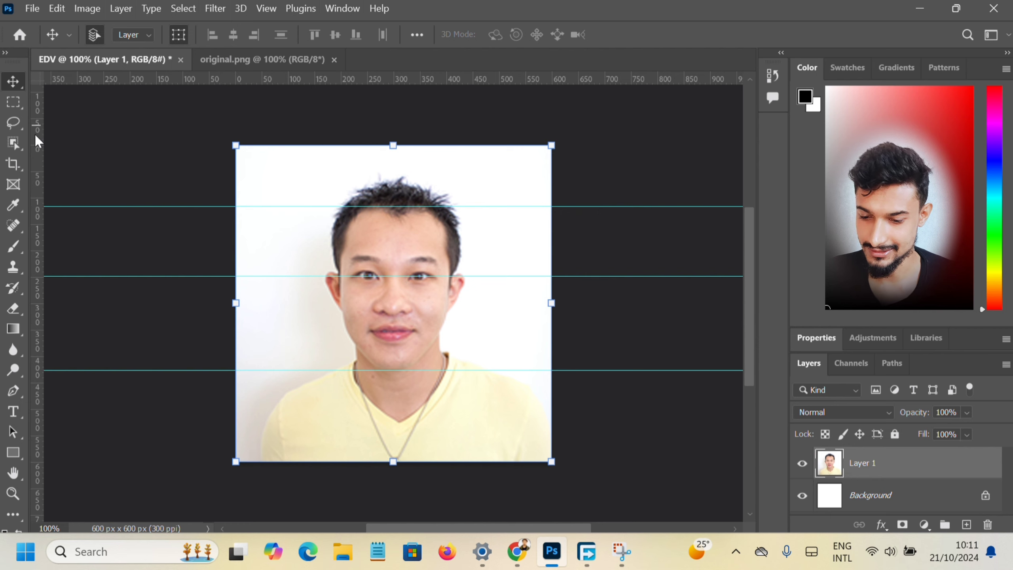
Add a vertical guide down the middle of the canvas and nudge the example photo layer sideways to align the face with it.
left_click_drag(34, 135, 390, 95)
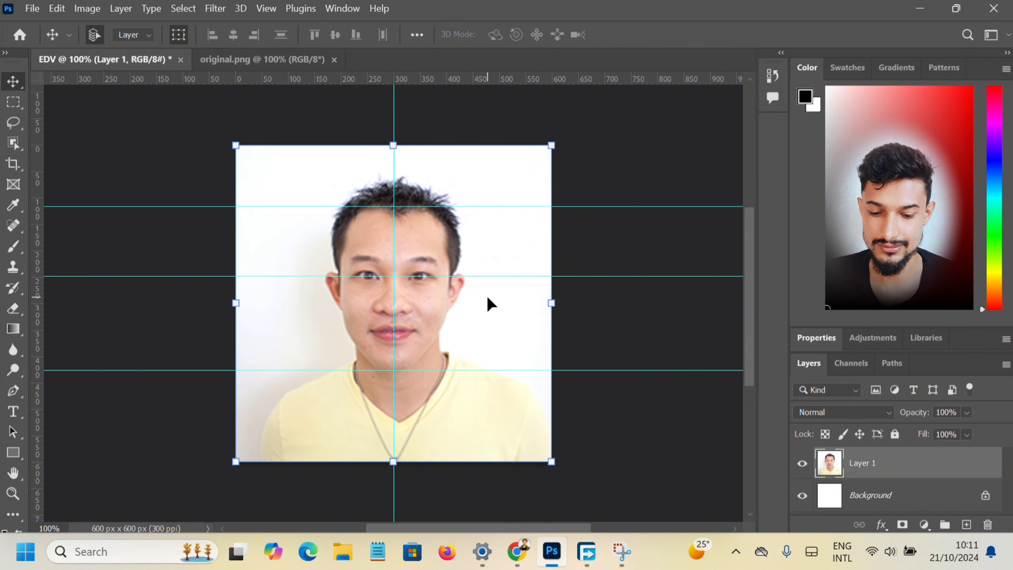
key("Right")
key("Right")
key("Right")
key("Right")
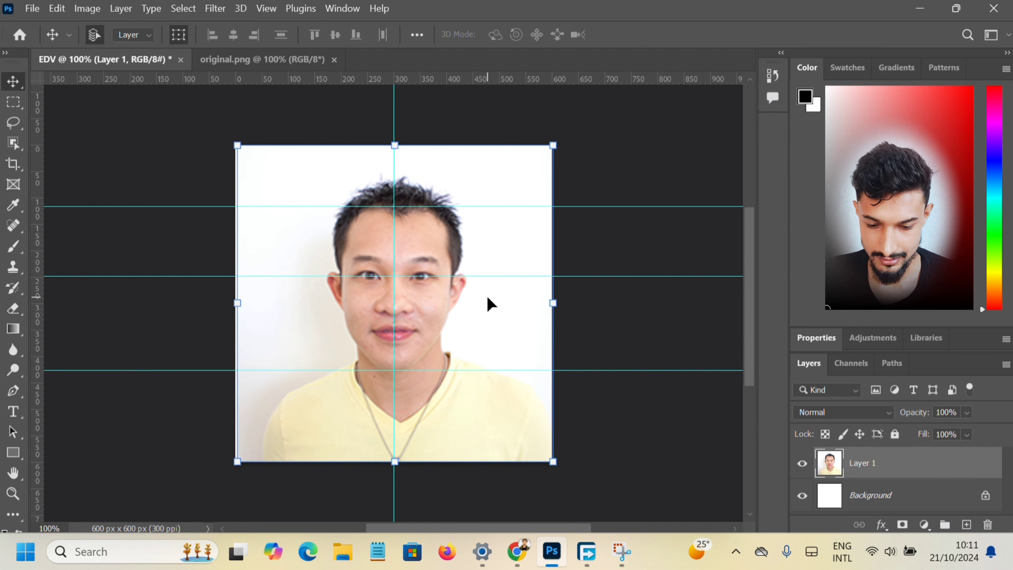
key("Left")
key("Left")
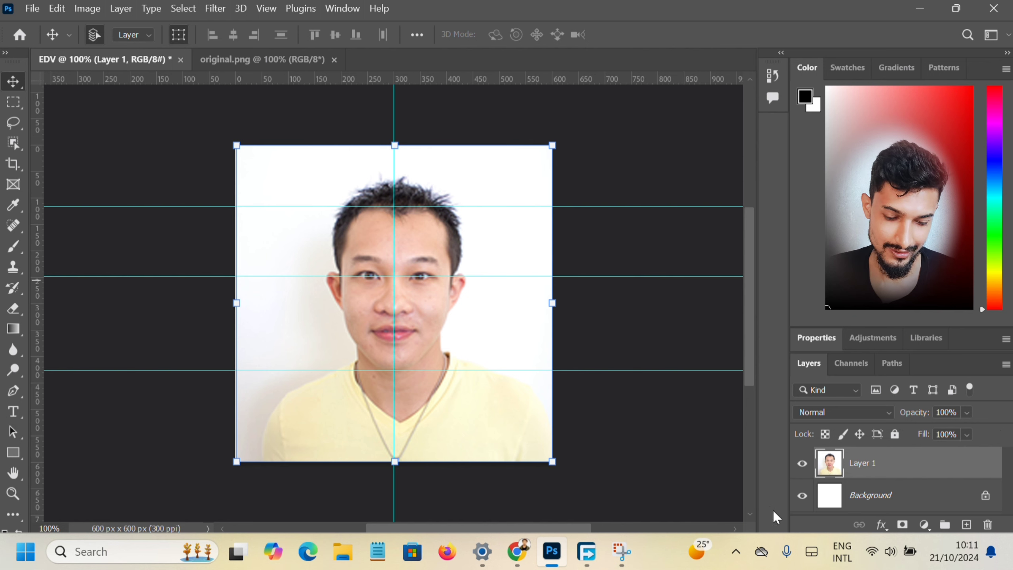
Hide the example photo layer, Layer 1, and open IMG_5132 from the Desktop.
left_click(803, 467)
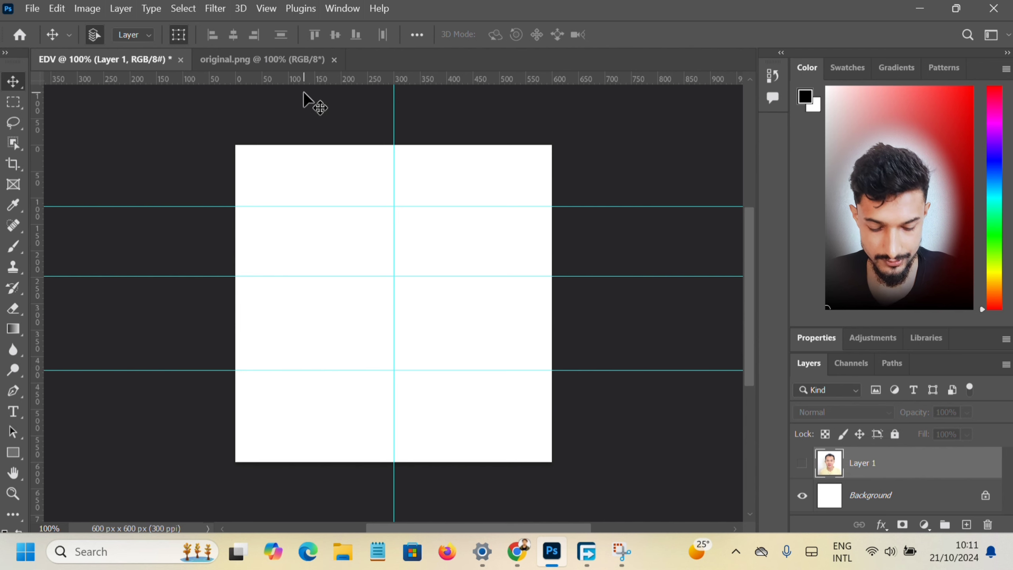
key("ctrl+o")
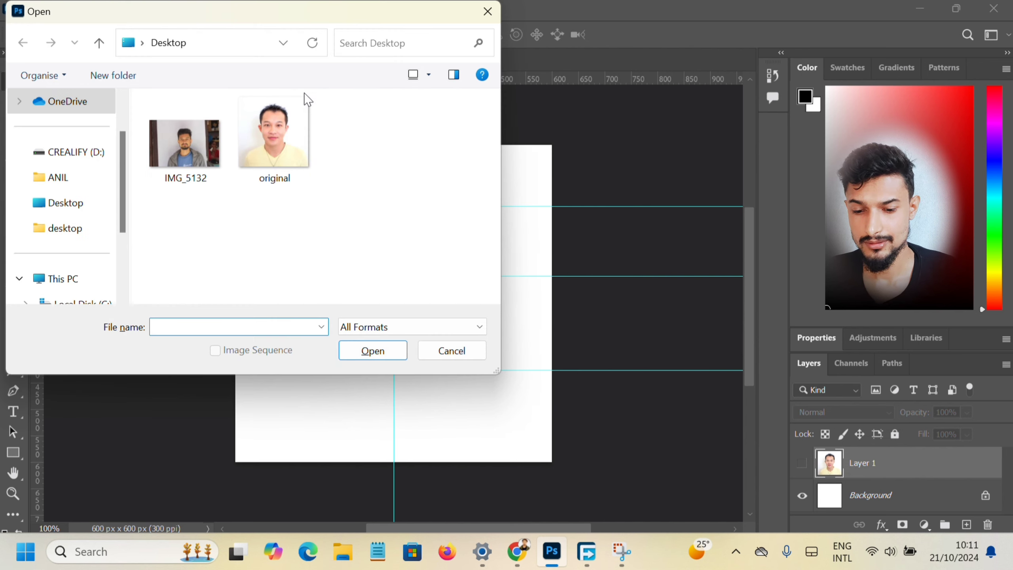
left_click(168, 119)
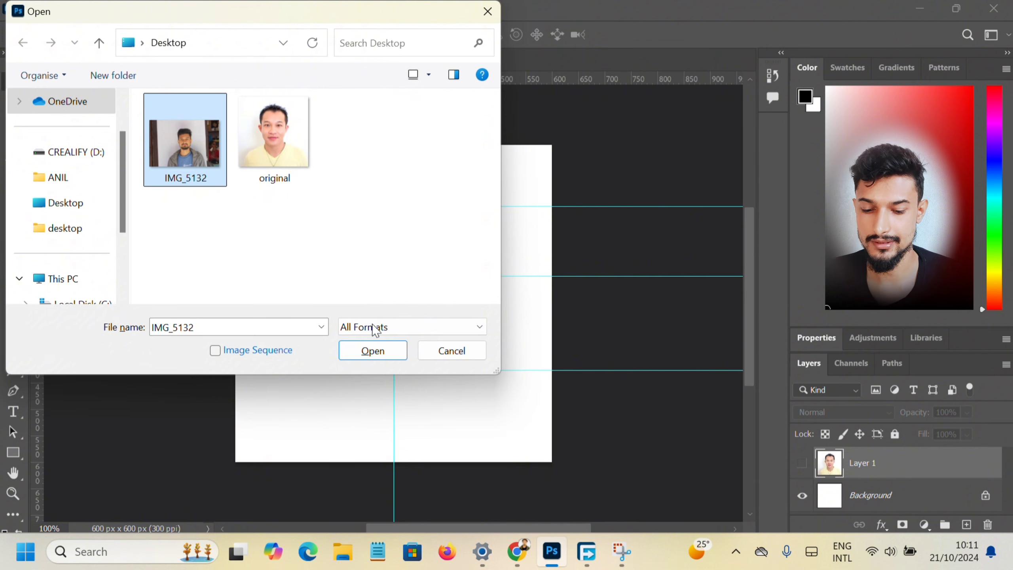
left_click(373, 350)
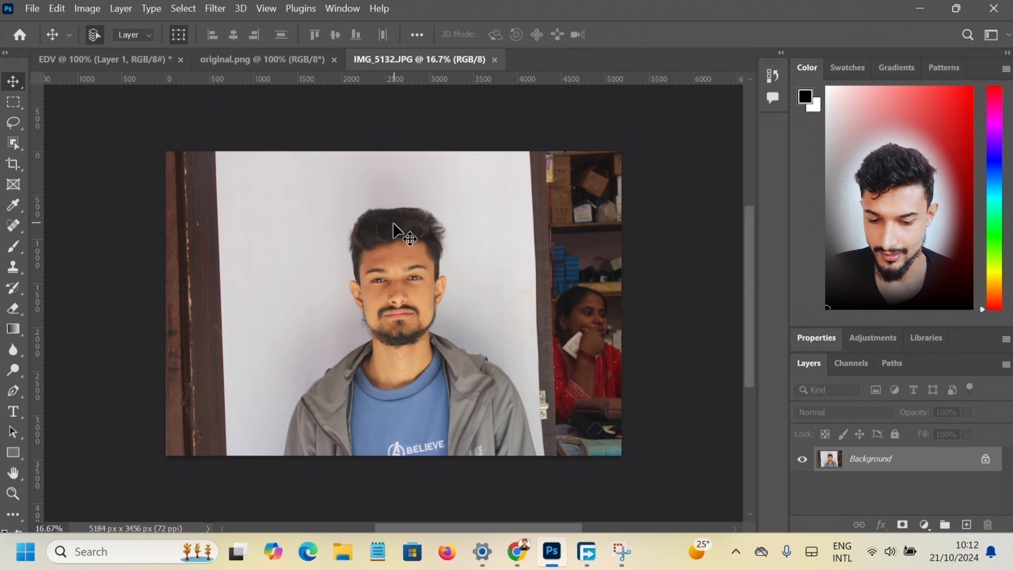
Crop IMG_5132 to about 3613 x 3456 px around the man, and copy it into the EDV document as a new layer.
left_click(14, 164)
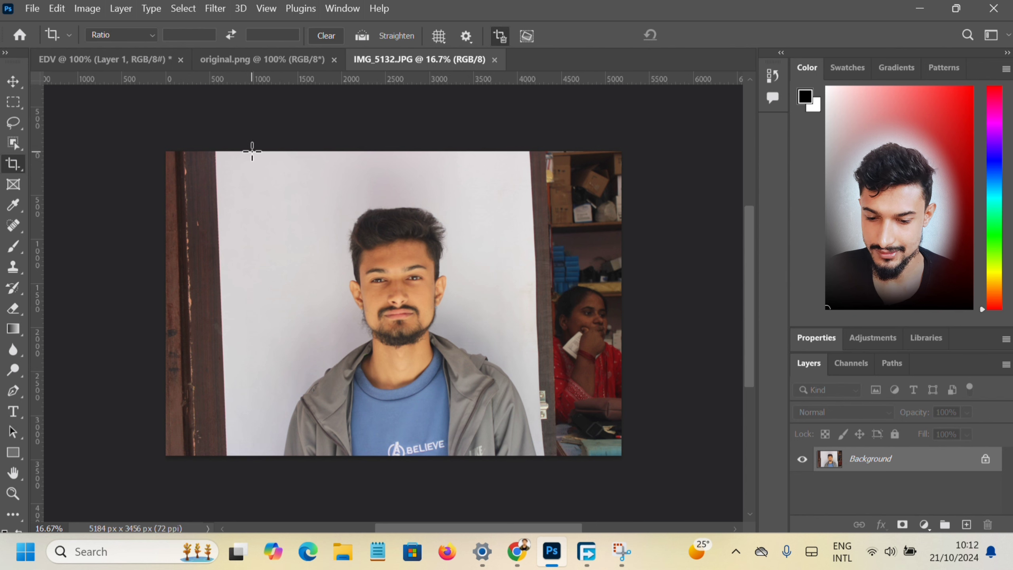
left_click_drag(253, 152, 569, 456)
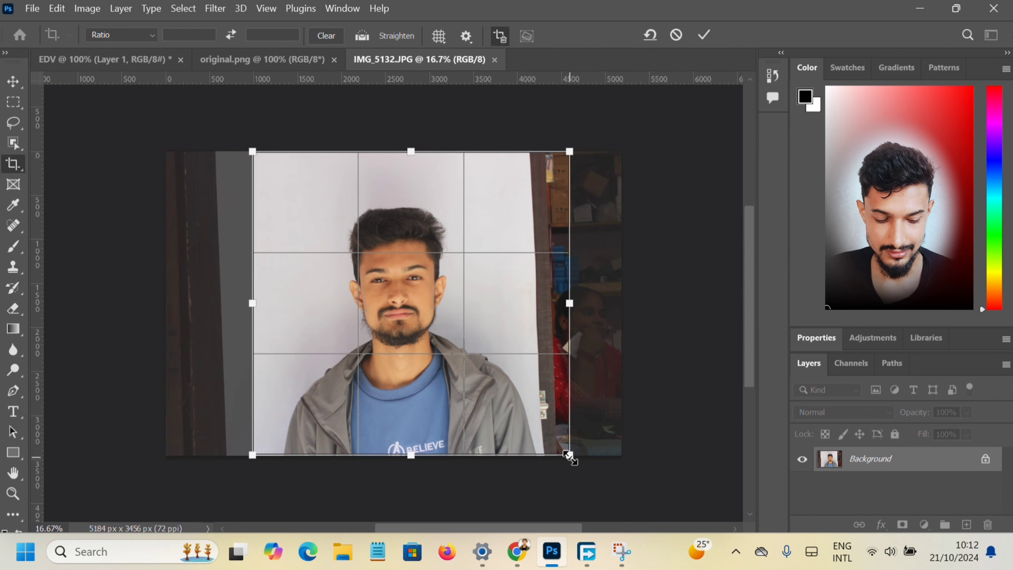
key("Return")
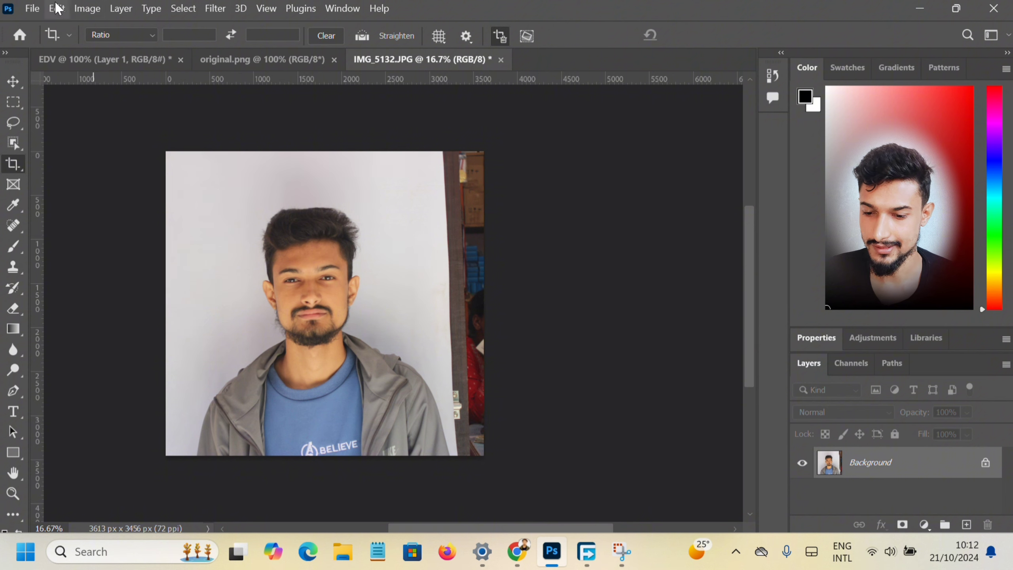
left_click(11, 79)
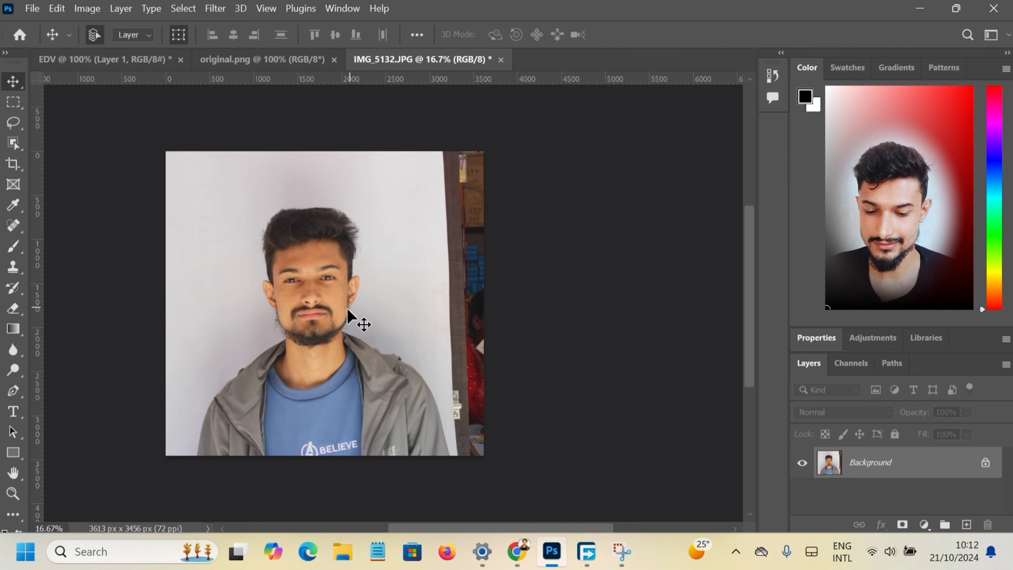
left_click_drag(345, 309, 408, 304)
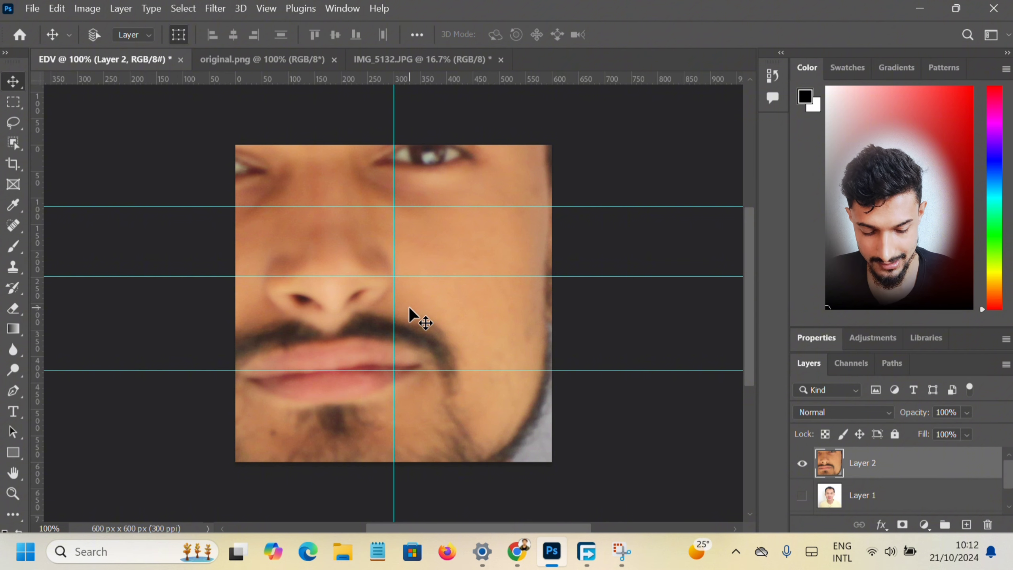
Scale the portrait layer proportionally to about 25.5% and centre it on the canvas at X 300 px, Y 300 px.
key("ctrl+minus")
key("ctrl+minus")
key("ctrl+minus")
key("ctrl+minus")
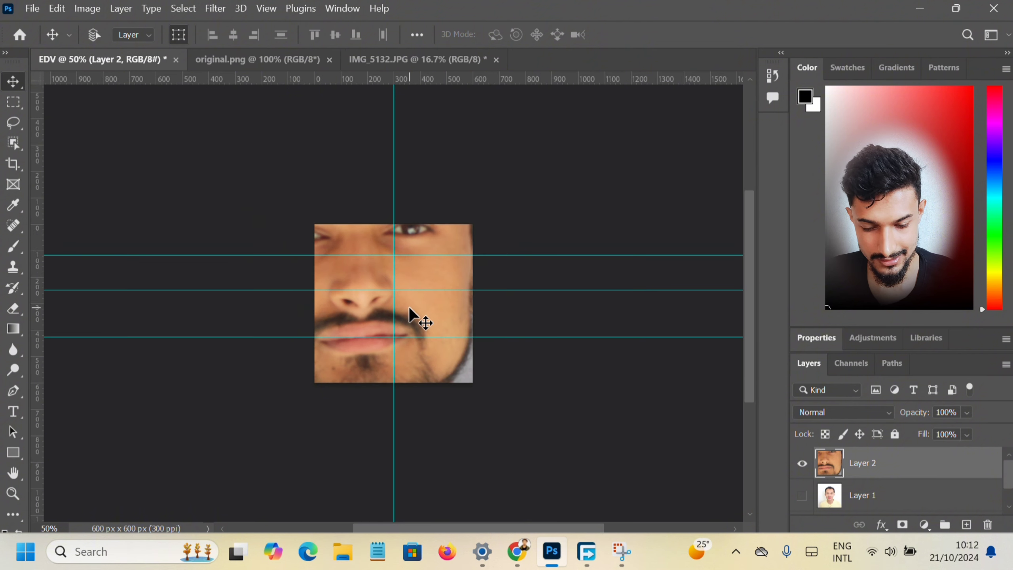
key("ctrl+minus")
key("ctrl+minus")
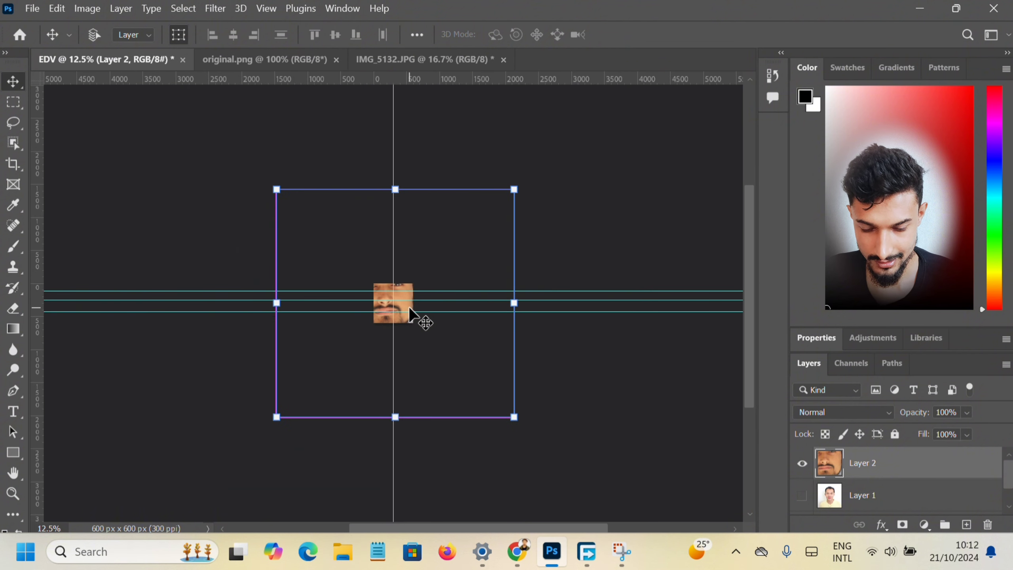
key("ctrl+plus")
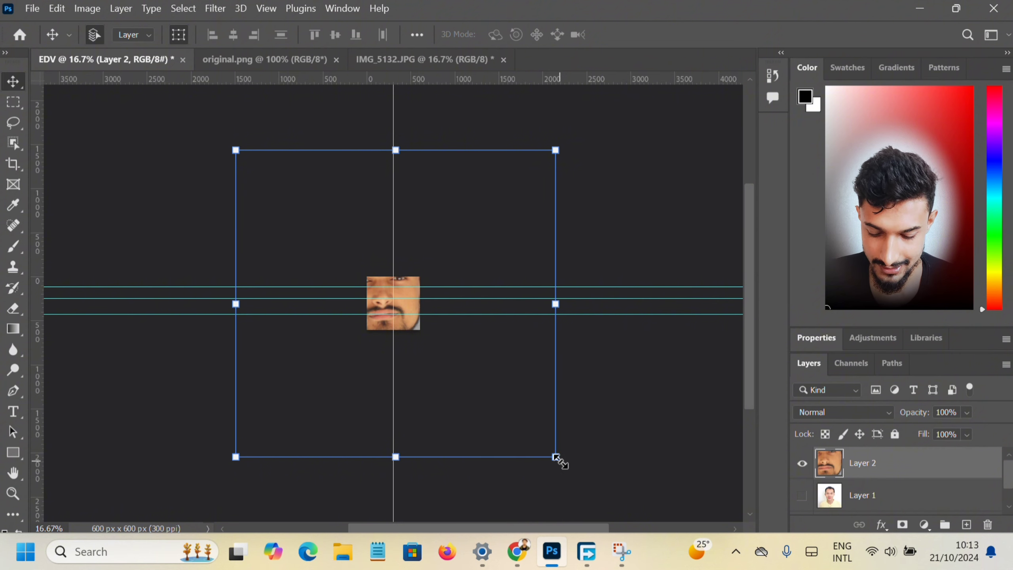
left_click_drag(557, 458, 453, 361)
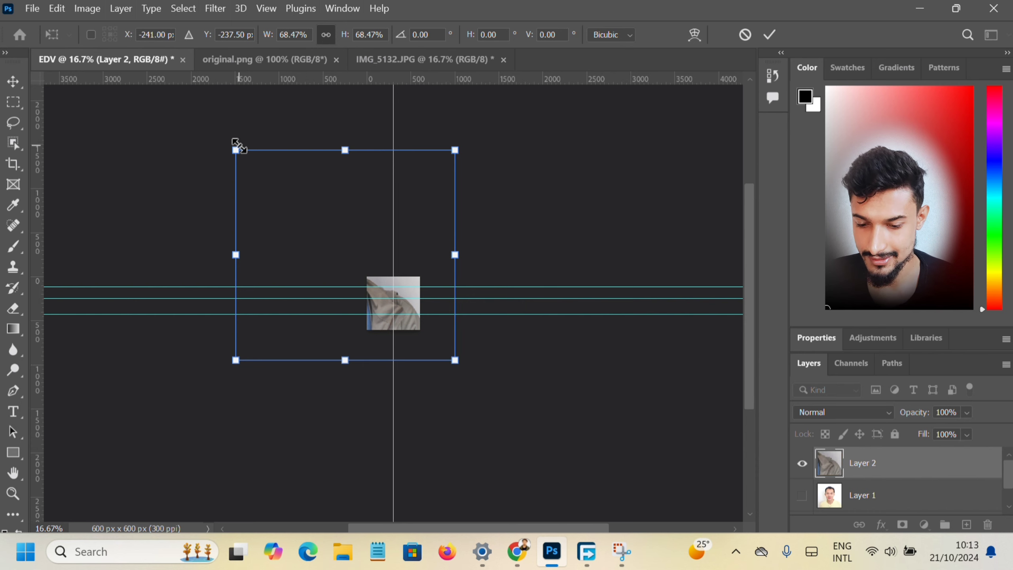
left_click_drag(238, 146, 351, 261)
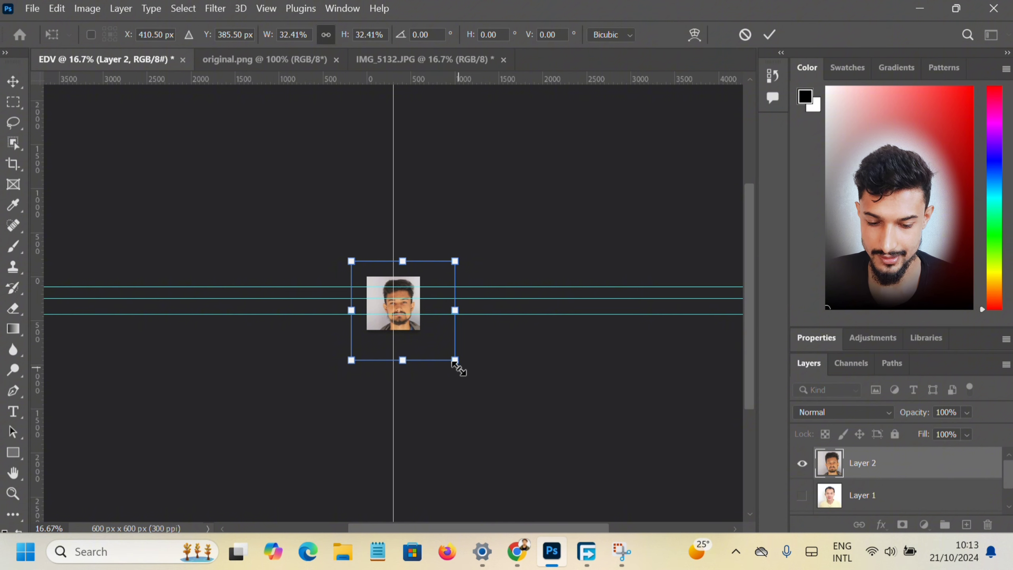
left_click_drag(454, 361, 432, 338)
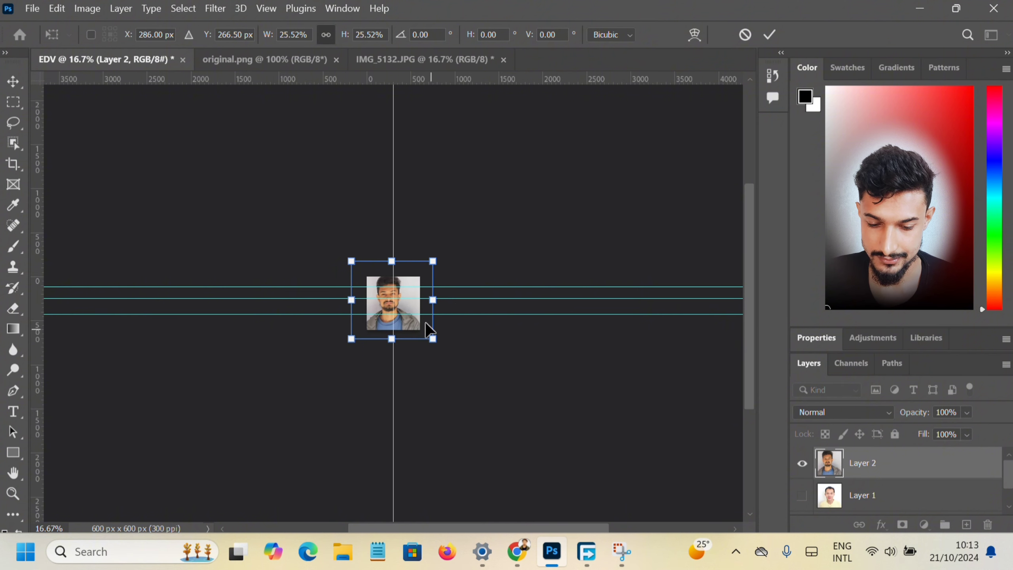
left_click_drag(401, 302, 404, 304)
Rotate the portrait clockwise by about 4.2° to level the eyes, and move it to about X 321 px, Y 324 px.
key("ctrl+plus")
key("ctrl+plus")
key("ctrl+plus")
key("ctrl+plus")
key("ctrl+plus")
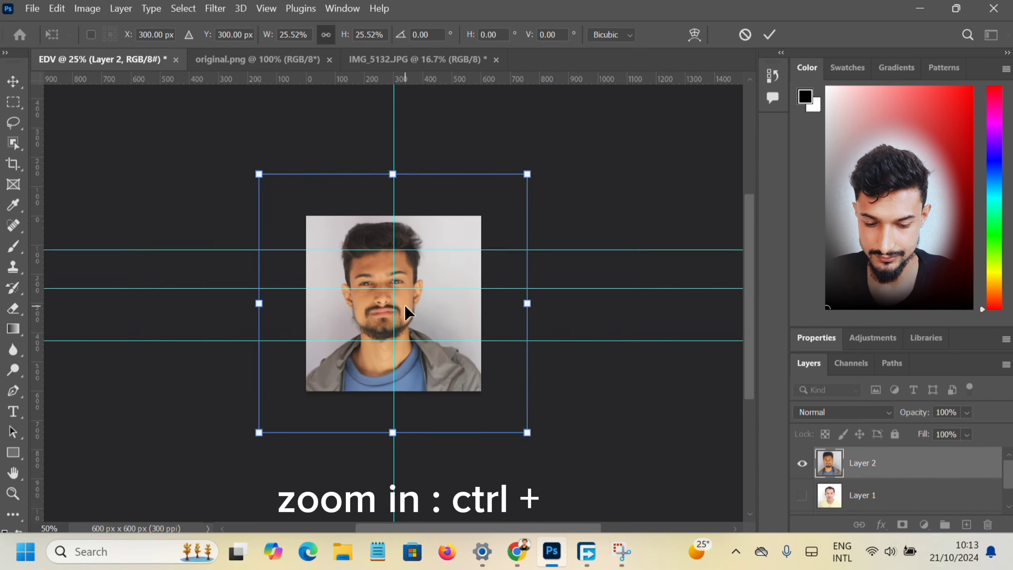
key("ctrl+minus")
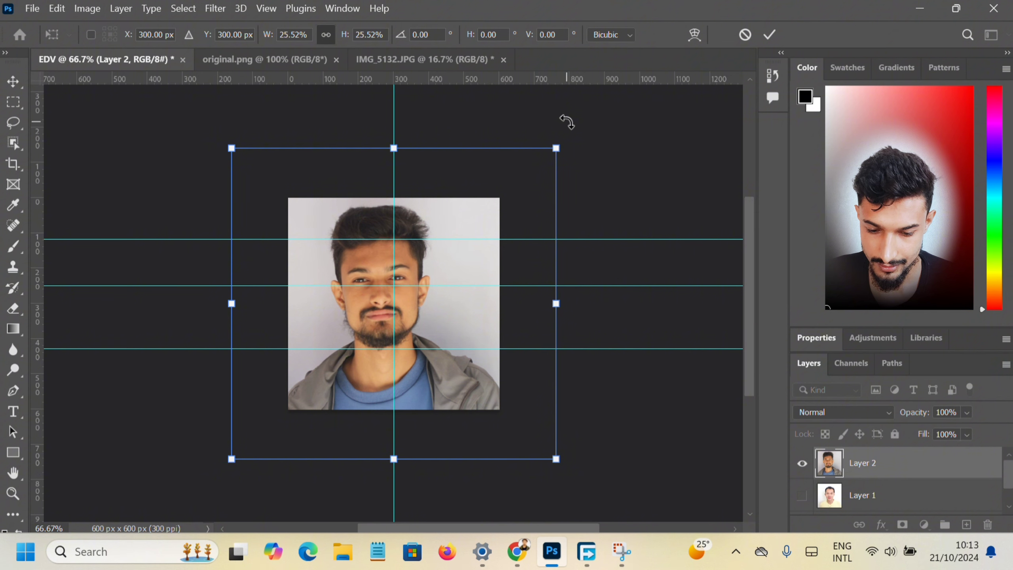
left_click_drag(567, 122, 578, 141)
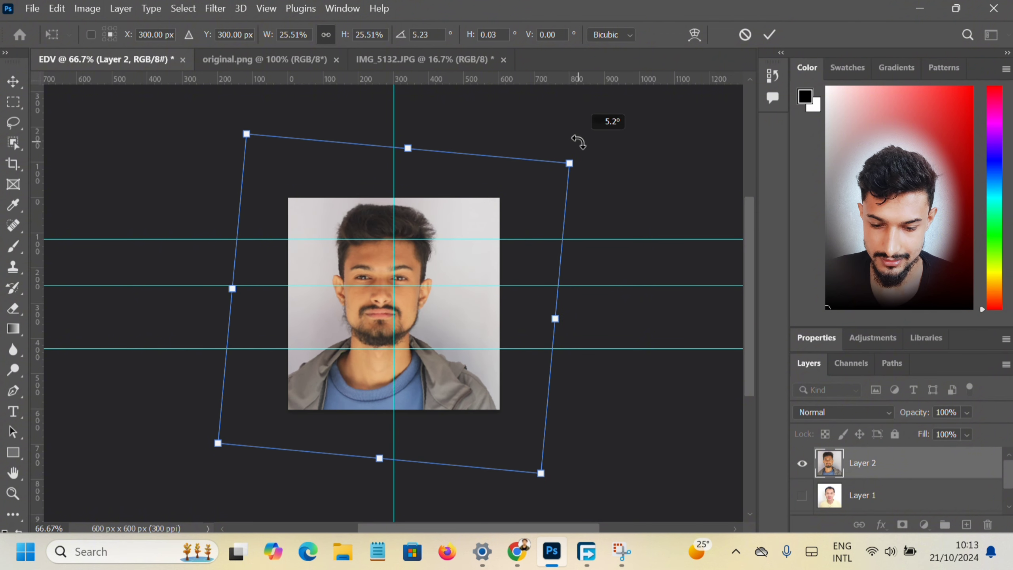
left_click_drag(396, 284, 404, 290)
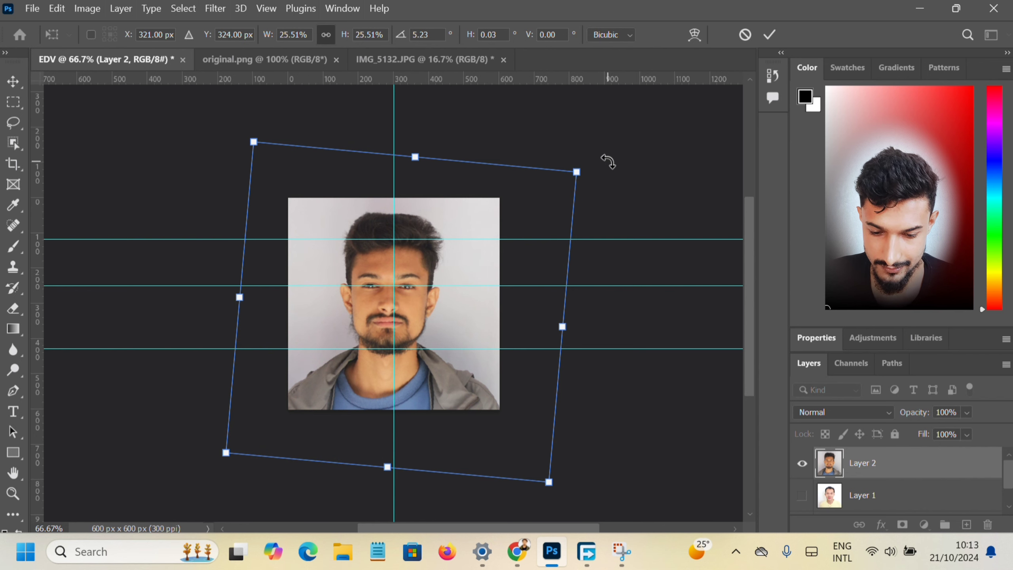
left_click_drag(609, 159, 608, 155)
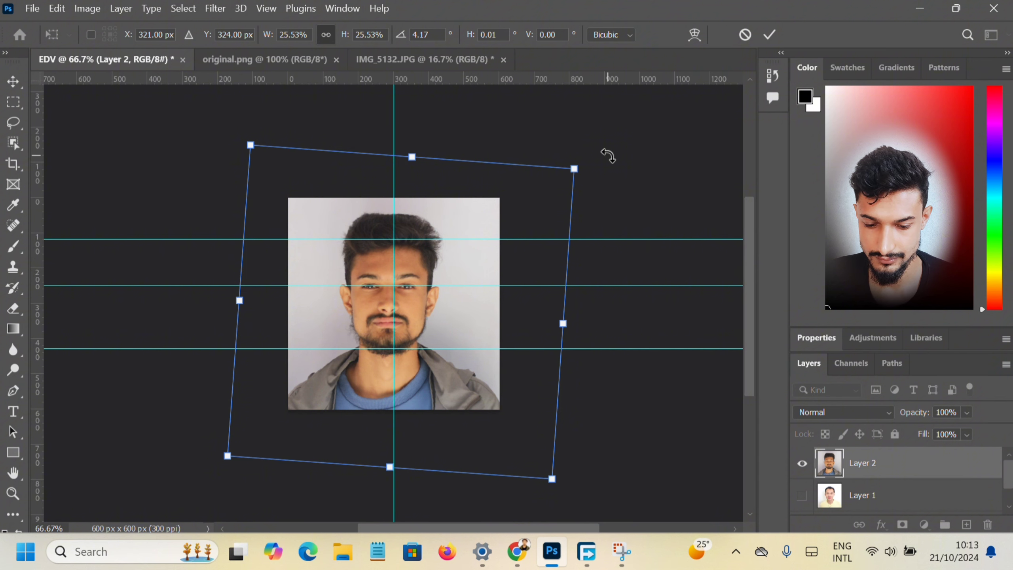
Nudge the portrait to X 342 px, Y 322.5 px so the face is centred on the vertical guide.
key("Up")
key("Up")
key("Up")
key("Right")
key("Right")
key("Right")
key("Right")
key("Right")
key("Right")
key("Right")
key("Right")
key("Right")
key("Right")
key("Right")
key("Right")
key("Right")
key("Right")
key("Right")
key("Right")
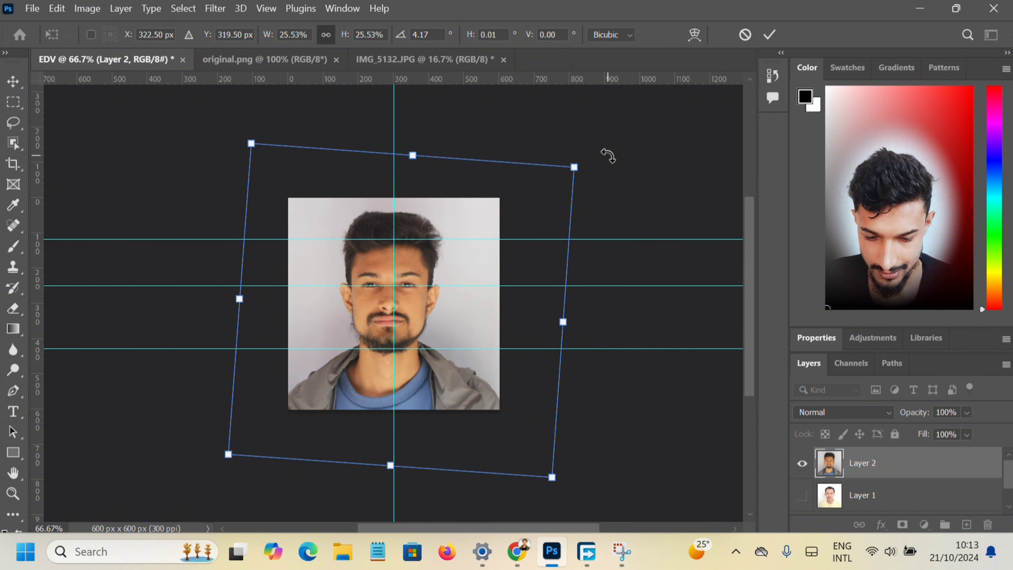
key("Right")
key("Right")
key("Right")
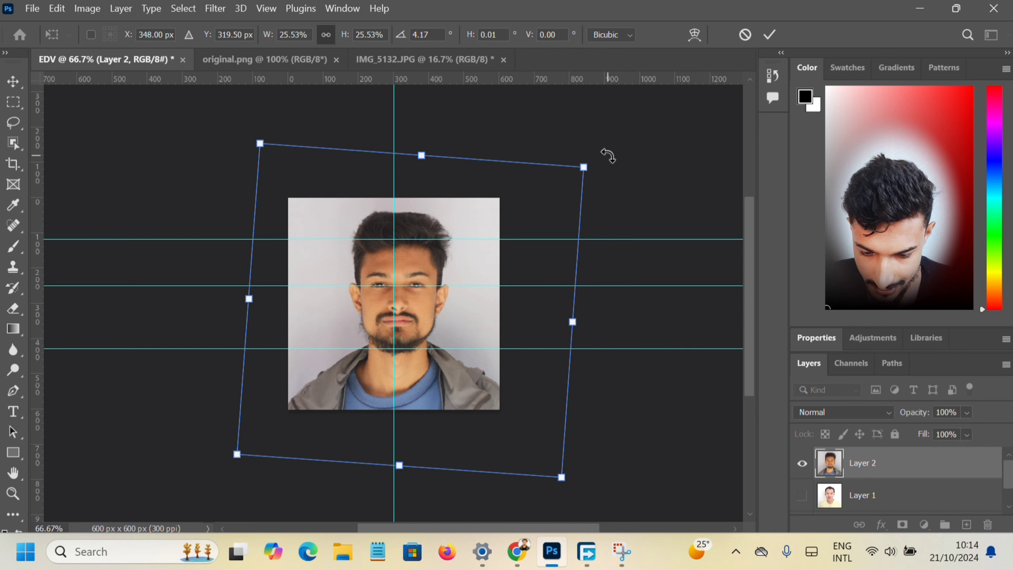
key("Left")
key("Left")
key("Left")
key("Left")
key("Down")
key("Down")
key("Down")
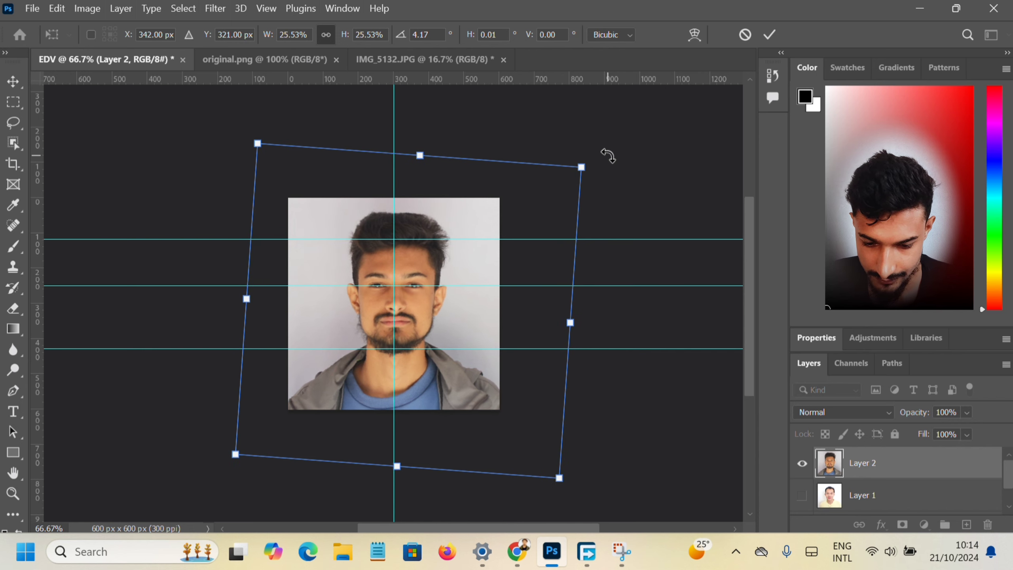
key("Up")
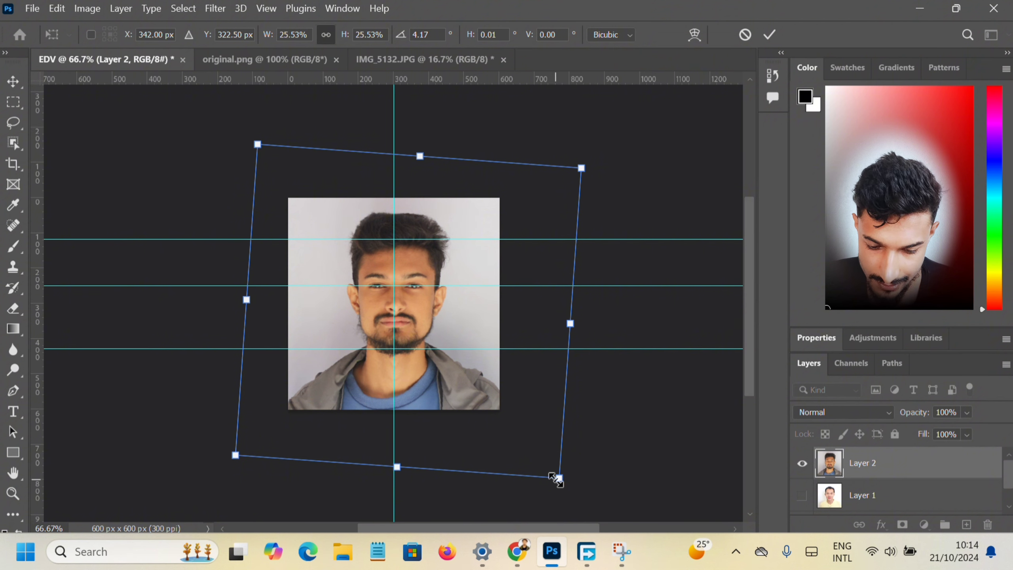
Enlarge the portrait slightly to 25.59% and raise it to Y 315 px to align the face with the horizontal guides.
left_click_drag(555, 479, 556, 481)
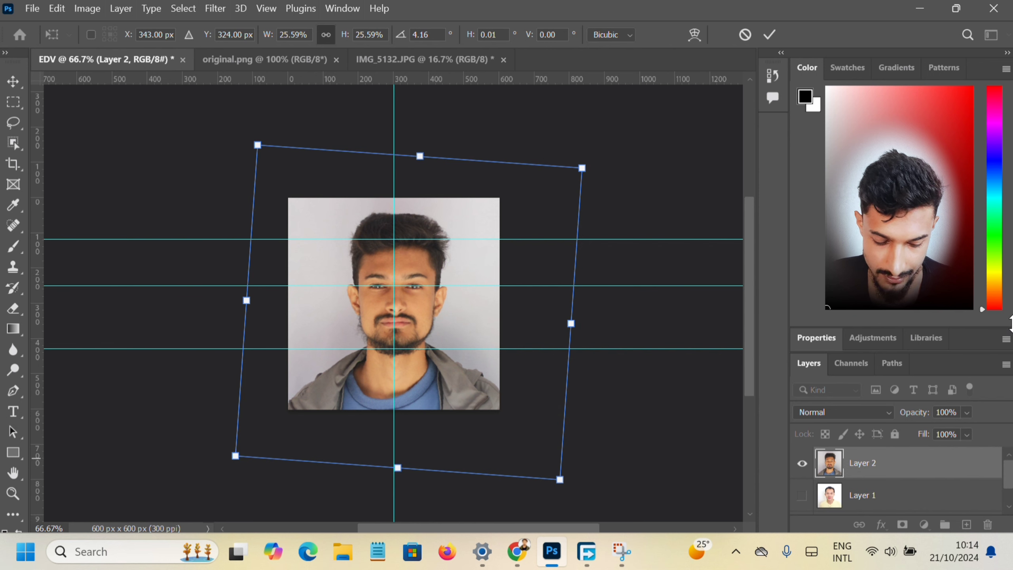
key("Up")
key("Up")
key("Up")
key("Up")
key("Up")
key("Up")
key("Up")
key("Up")
key("Up")
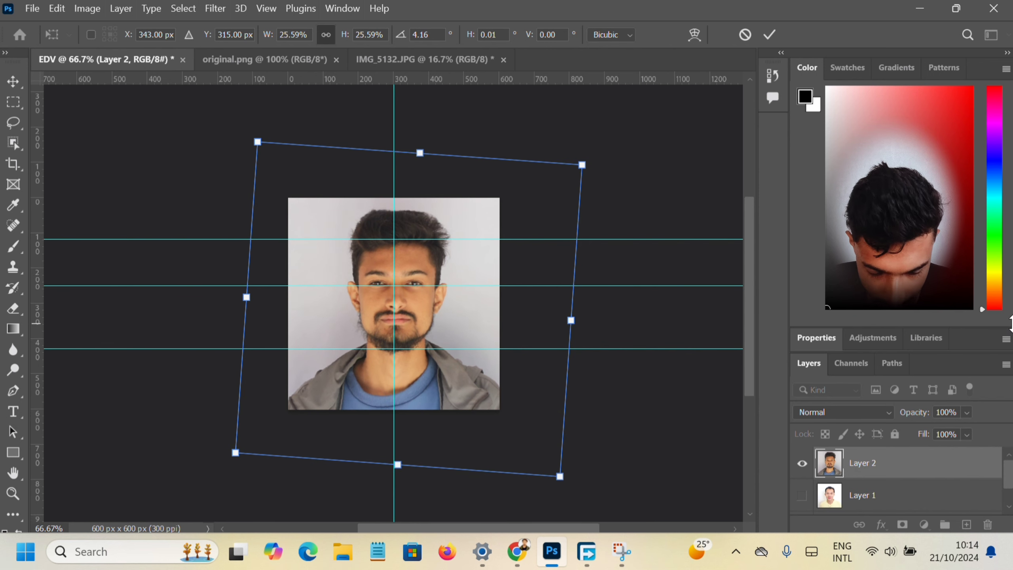
key("ctrl+plus")
key("ctrl+plus")
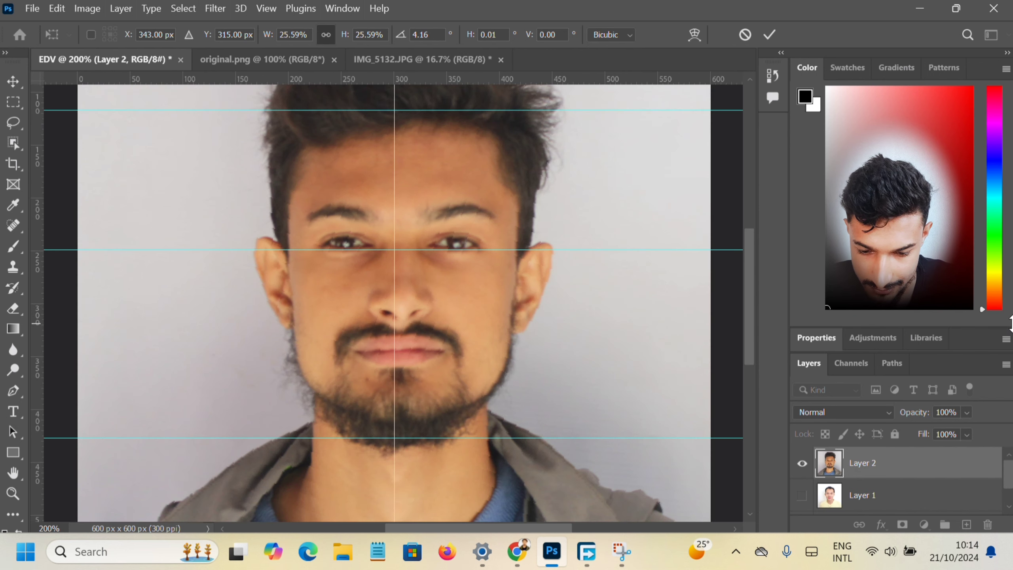
Nudge the portrait to X 338 px, Y 320 px against the guides and apply the transform.
key("ctrl+minus")
key("Left")
key("Left")
key("Left")
key("Left")
key("Left")
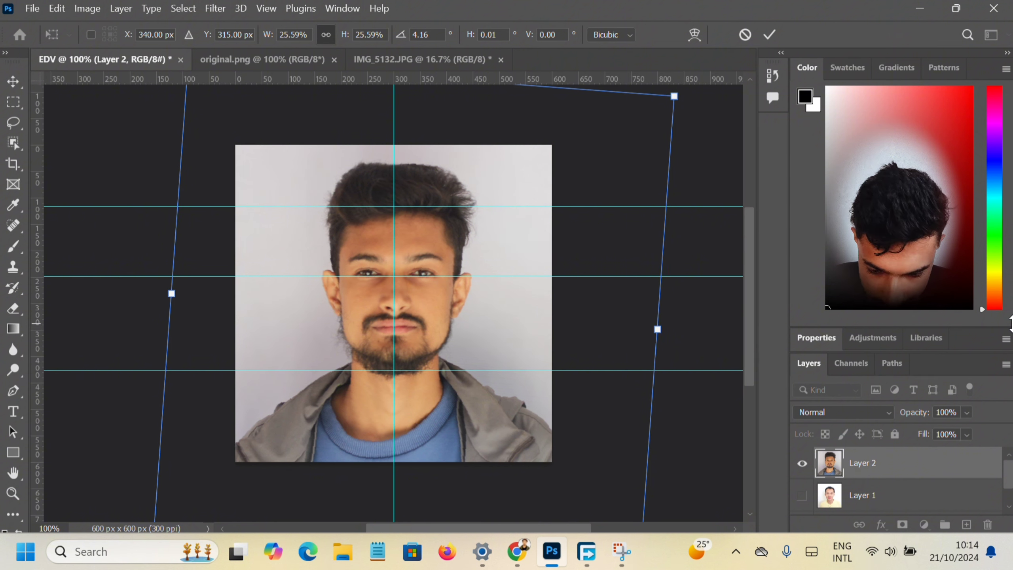
key("Down")
key("Down")
key("Down")
key("Down")
key("Down")
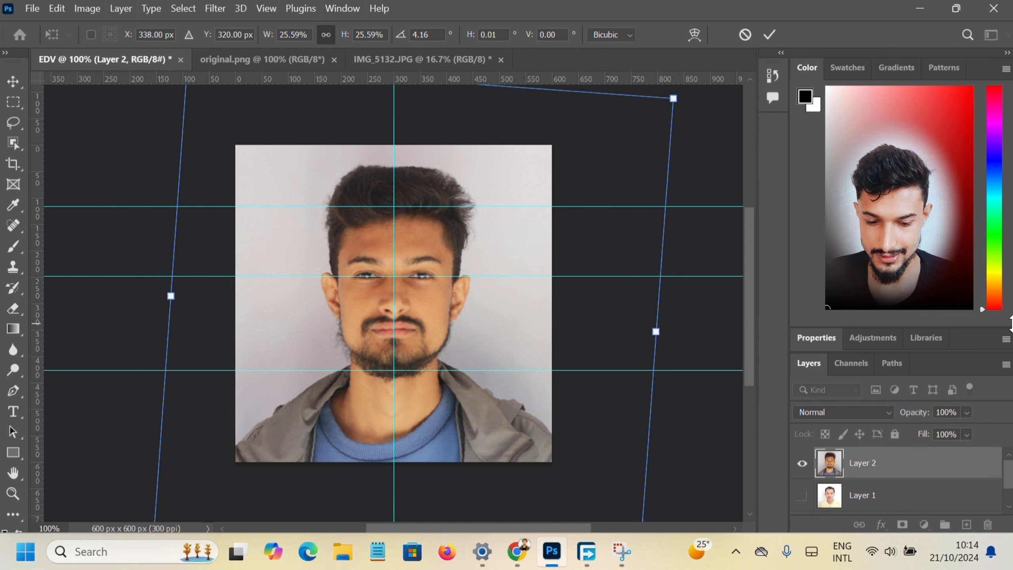
key("Return")
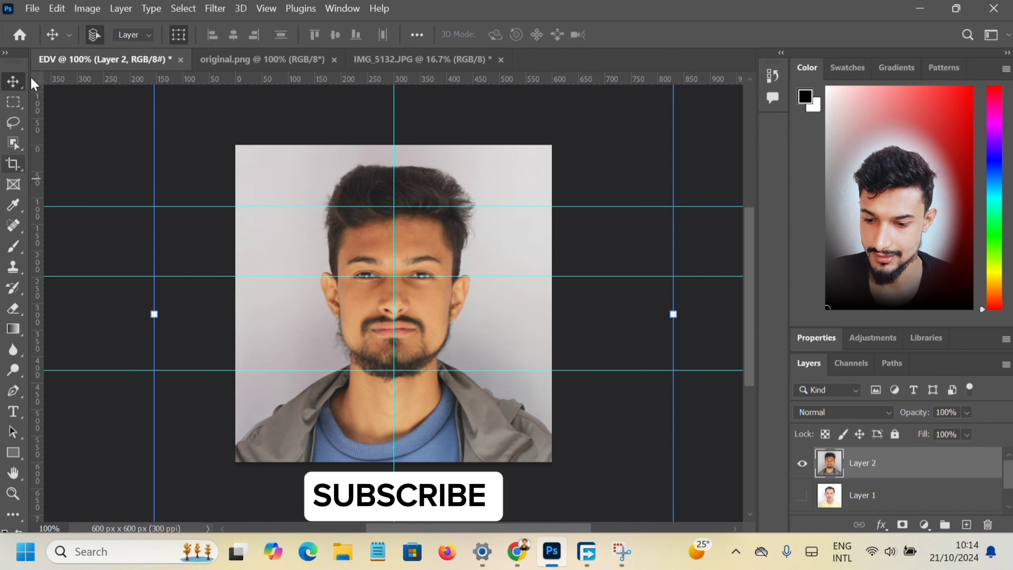
Crop the image to the full canvas bounds to trim the portrait's overhanging parts.
left_click(12, 165)
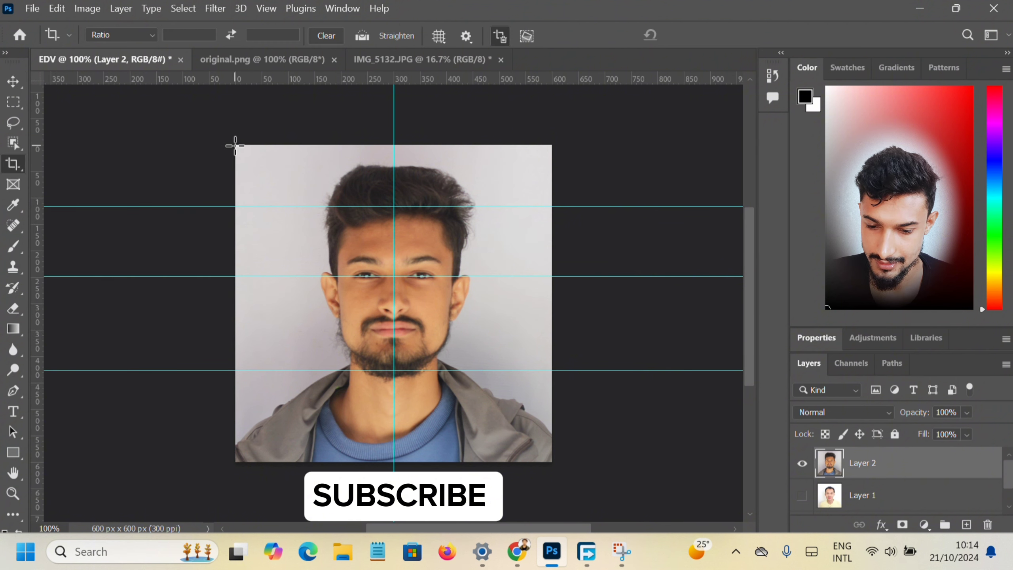
left_click_drag(234, 146, 570, 459)
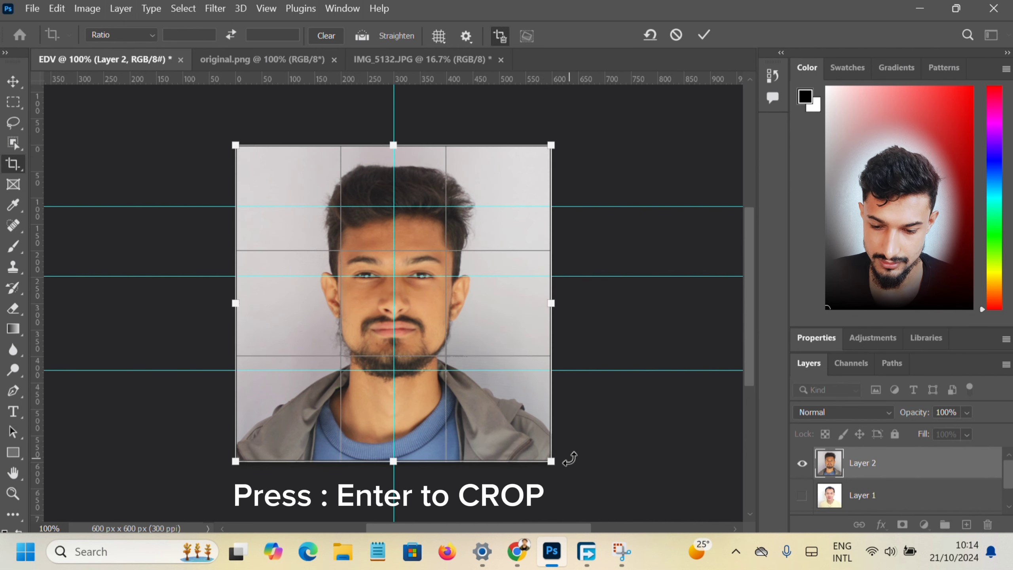
key("Return")
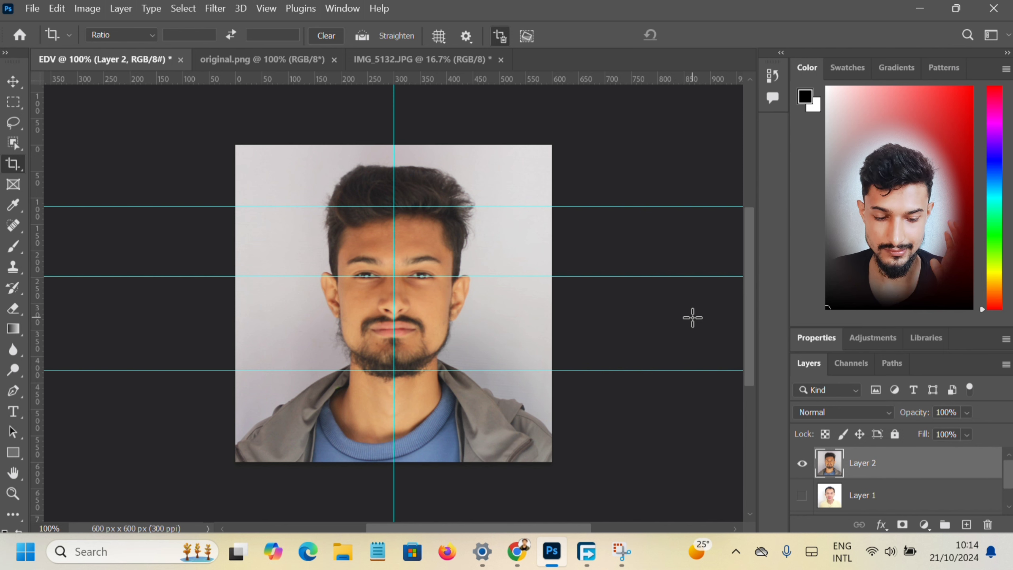
Delete Layer 1 with the example photo and the white Background layer, keeping only the portrait layer.
left_click(845, 497)
right_click(844, 497)
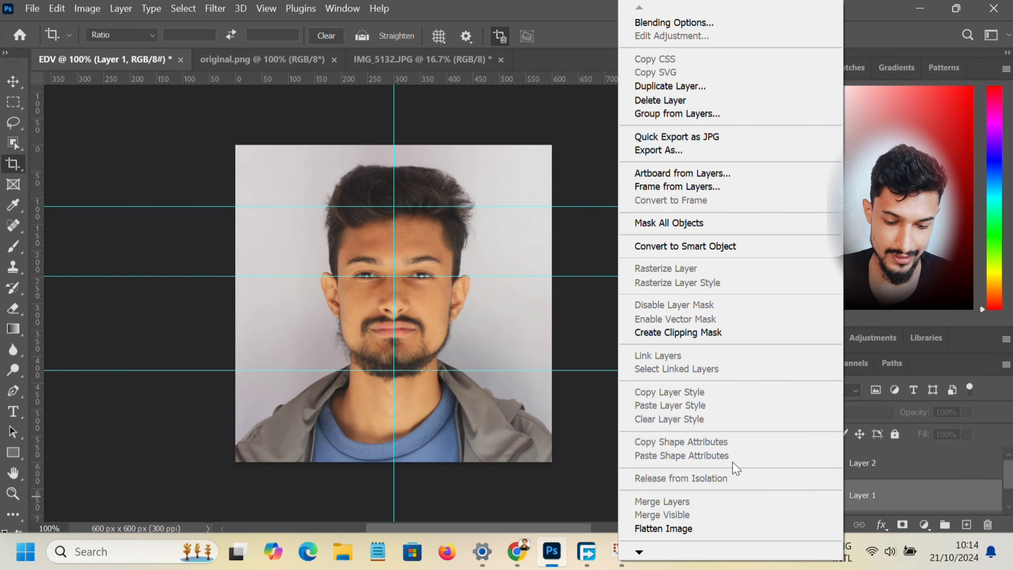
left_click(759, 104)
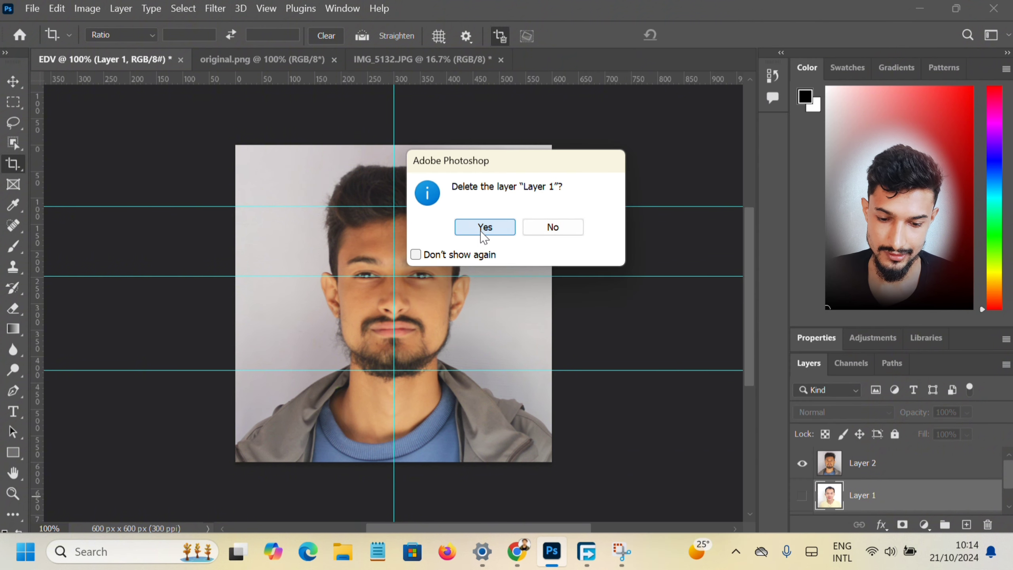
left_click(478, 231)
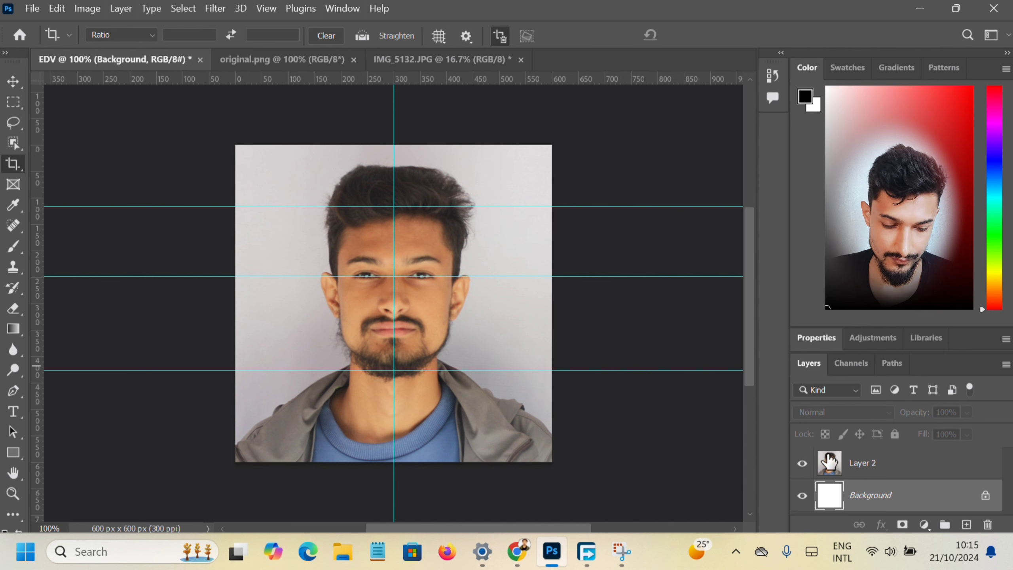
right_click(869, 496)
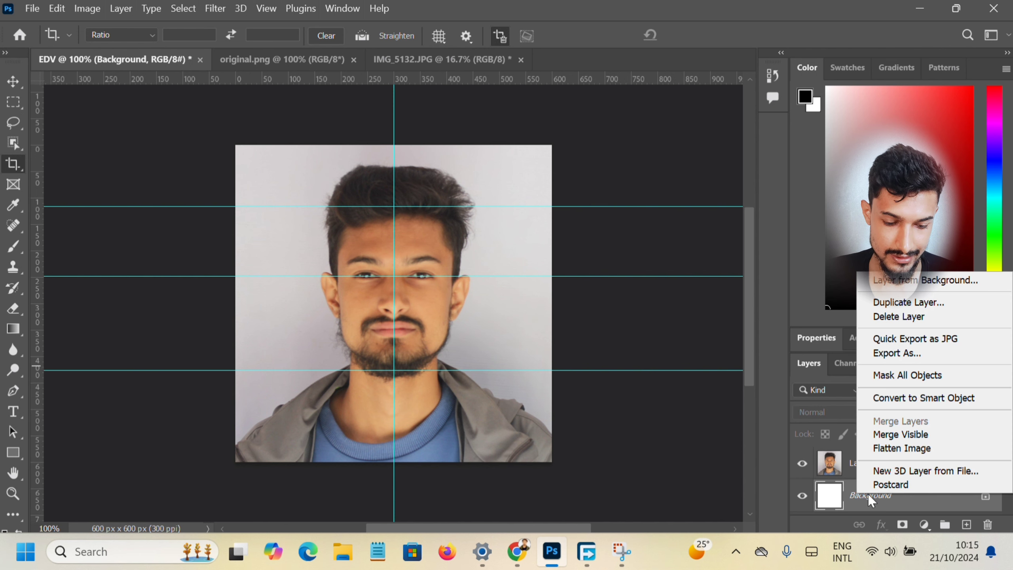
left_click(917, 317)
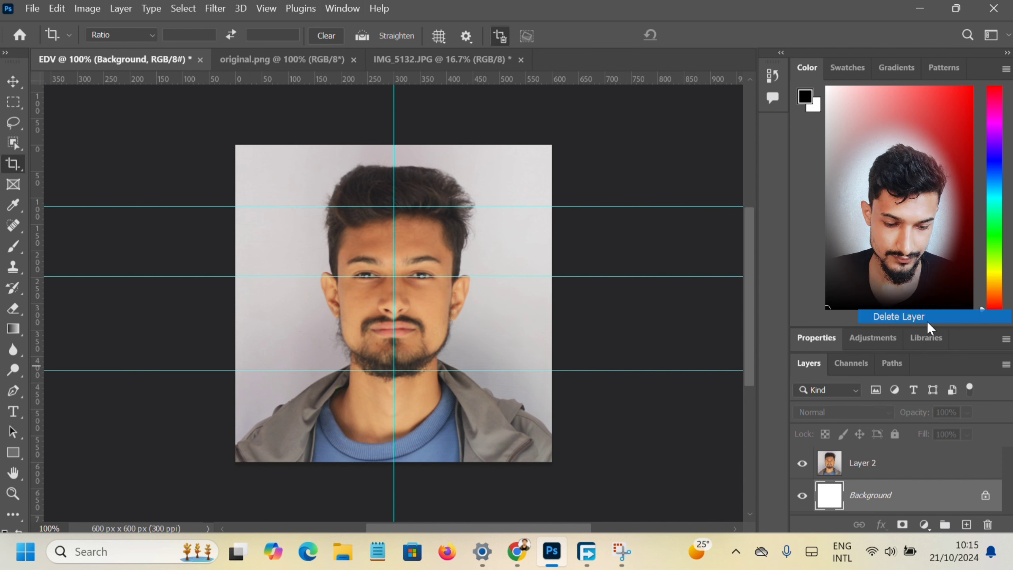
left_click(493, 230)
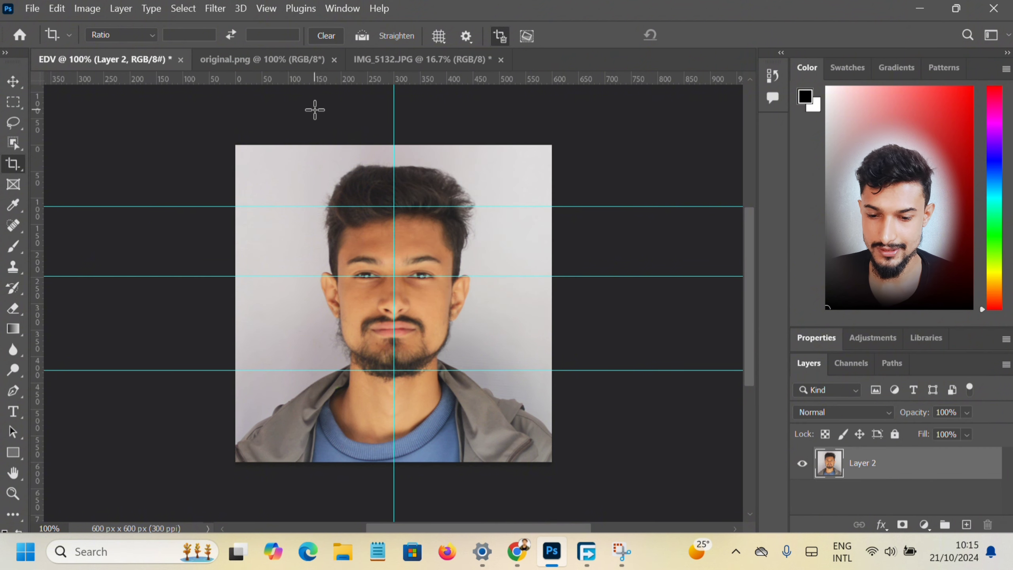
Select the subject automatically and add a layer mask from the selection to remove the grey backdrop.
left_click(185, 8)
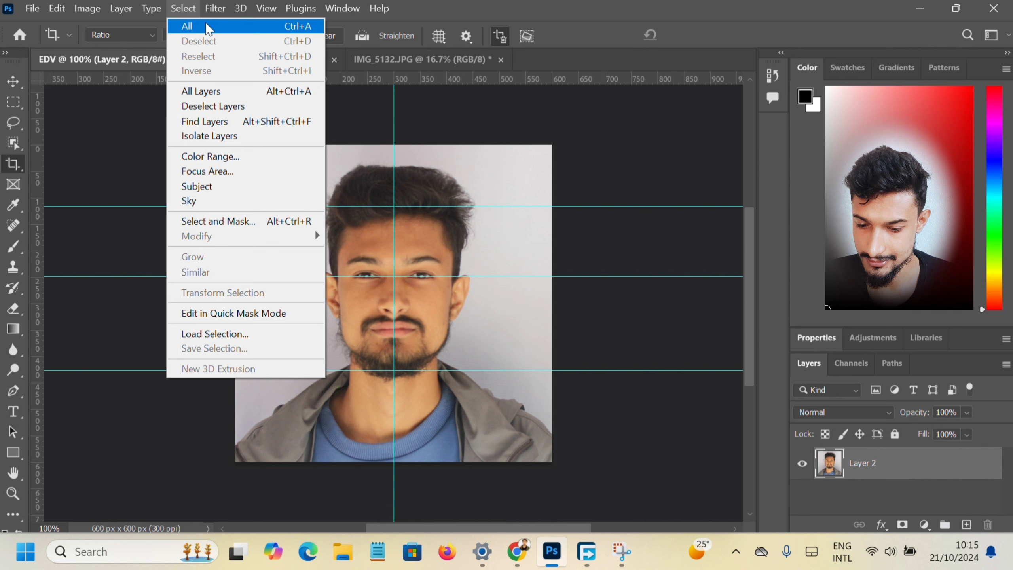
left_click(184, 8)
left_click(183, 8)
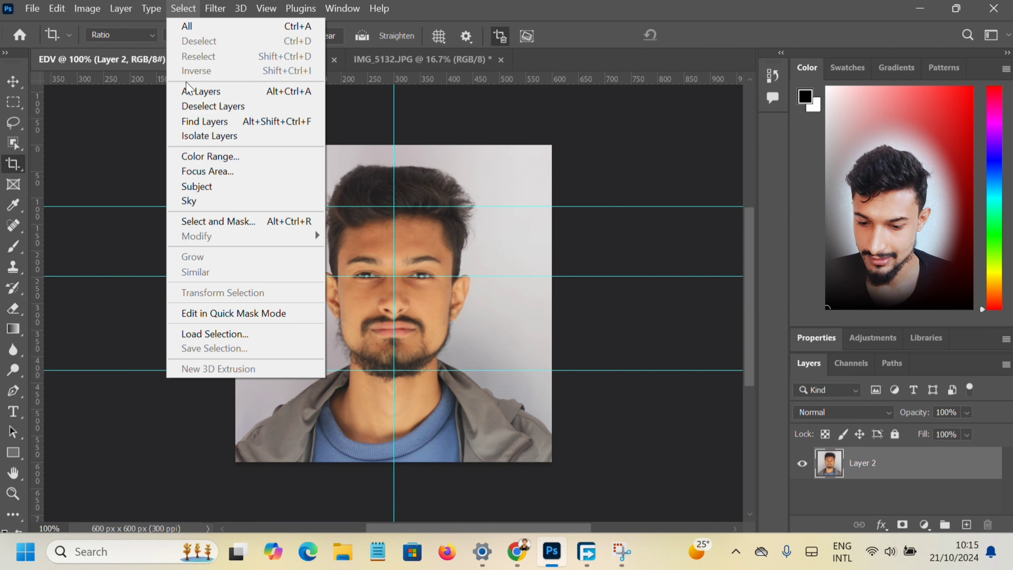
left_click(207, 186)
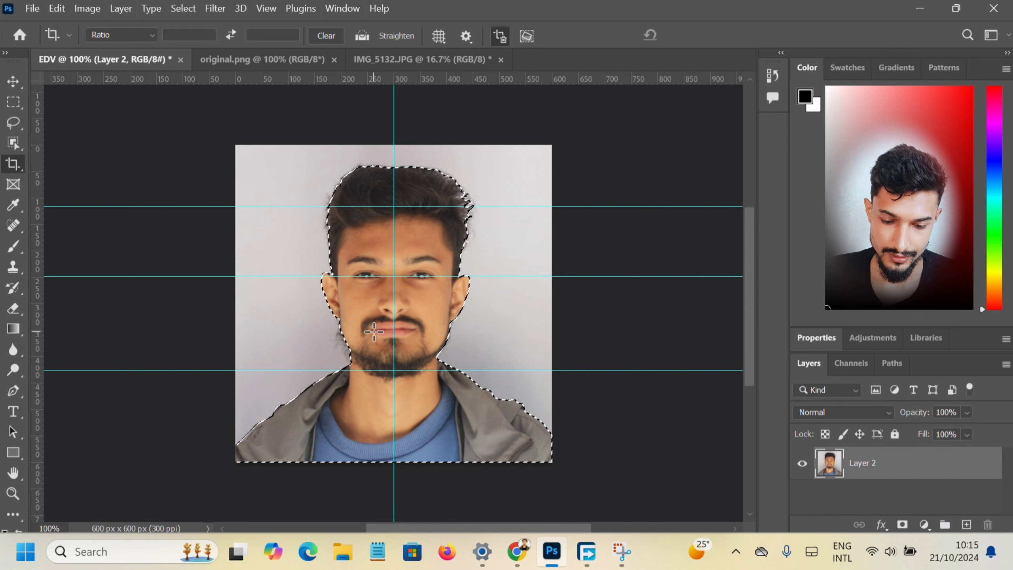
left_click(903, 524)
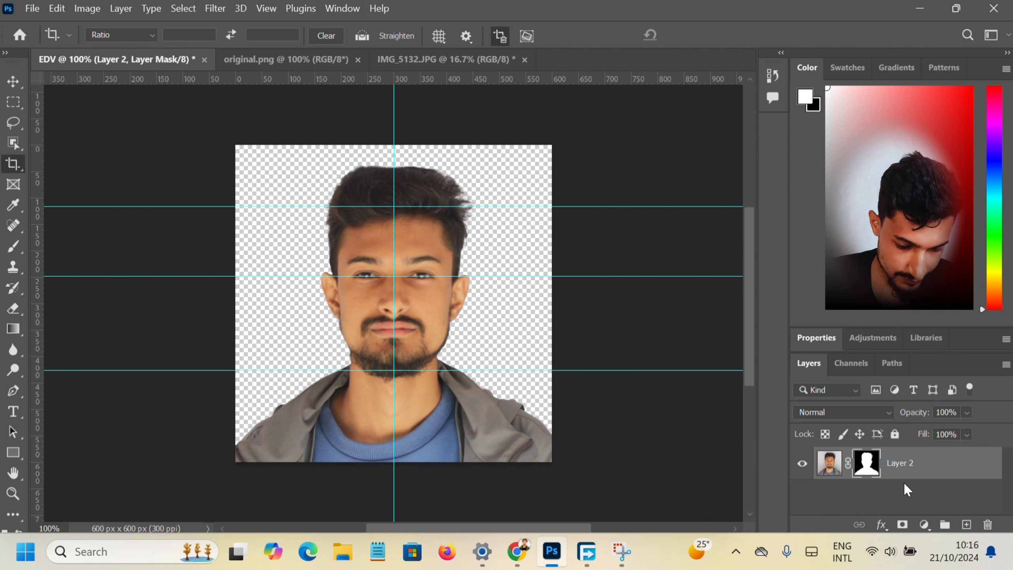
Add a Solid Color fill layer in pure white, ffffff.
left_click(925, 526)
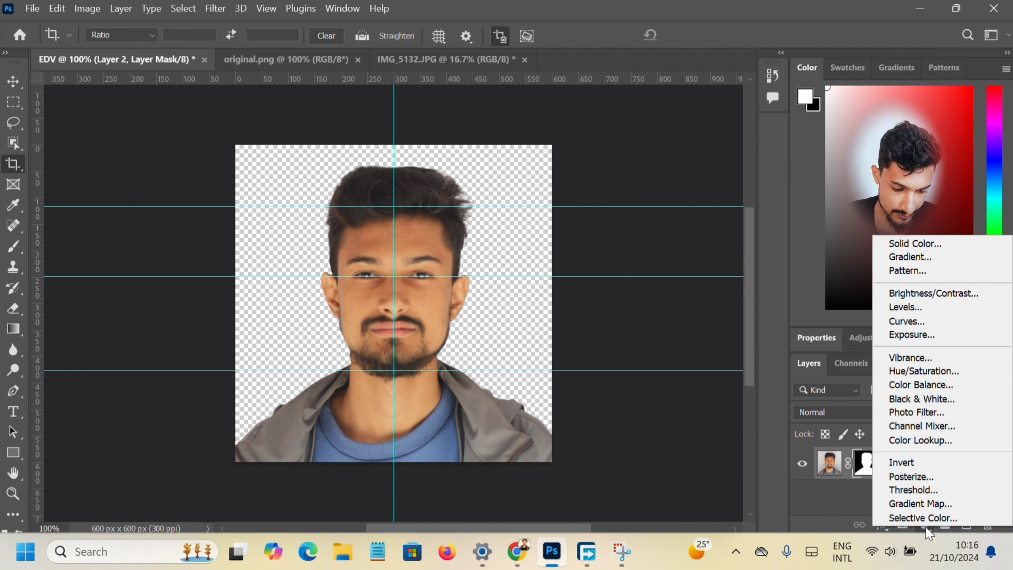
left_click(939, 245)
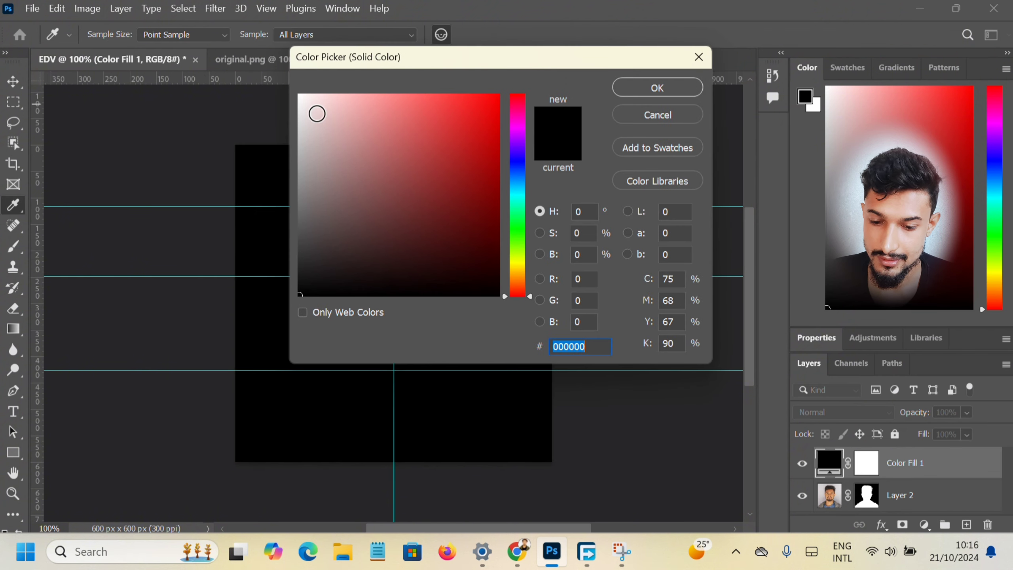
left_click_drag(302, 104, 297, 94)
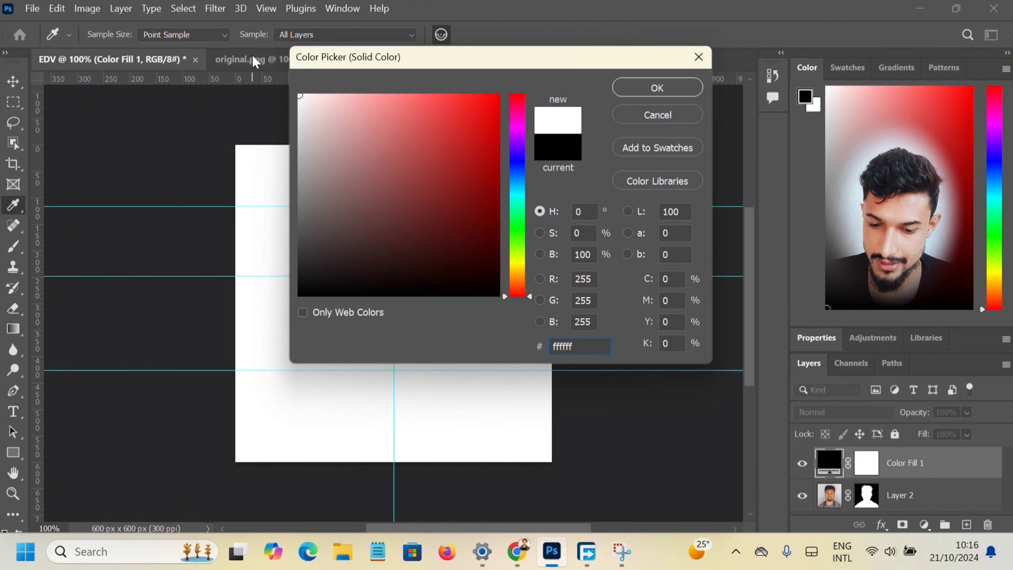
left_click(643, 86)
key("c")
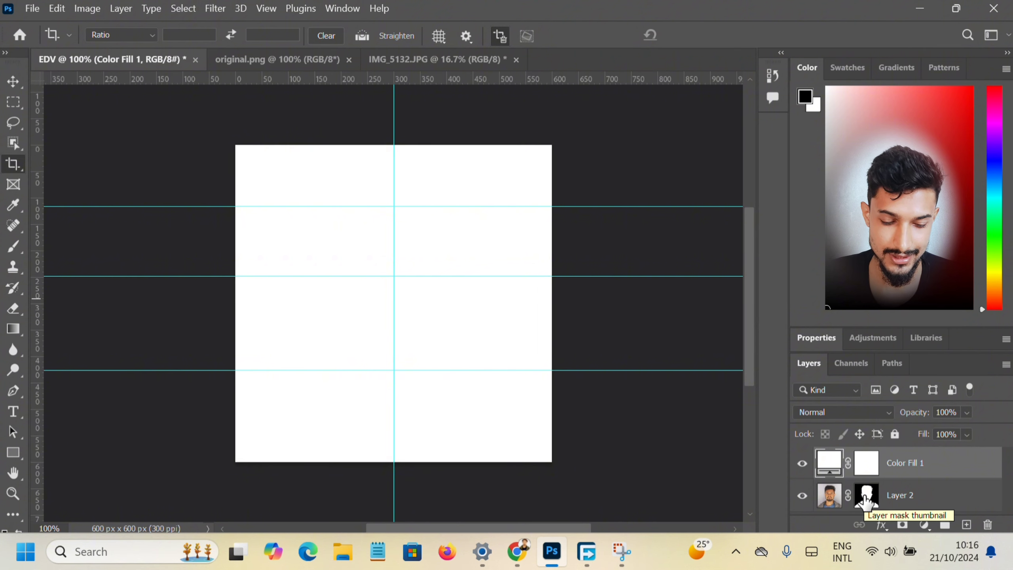
Move the white fill layer beneath the portrait layer and flatten the image.
left_click_drag(866, 501, 889, 486)
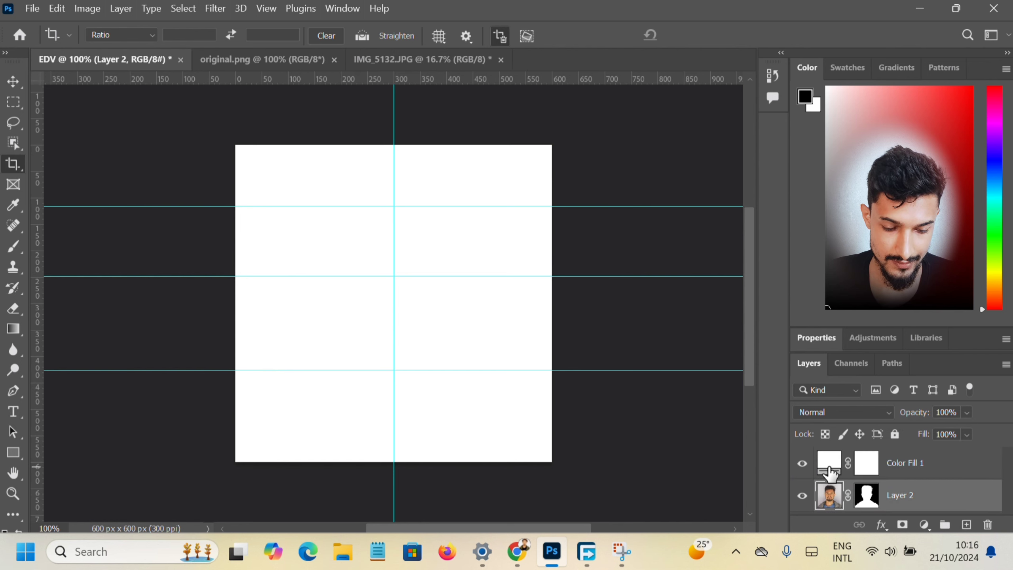
left_click_drag(830, 468, 831, 509)
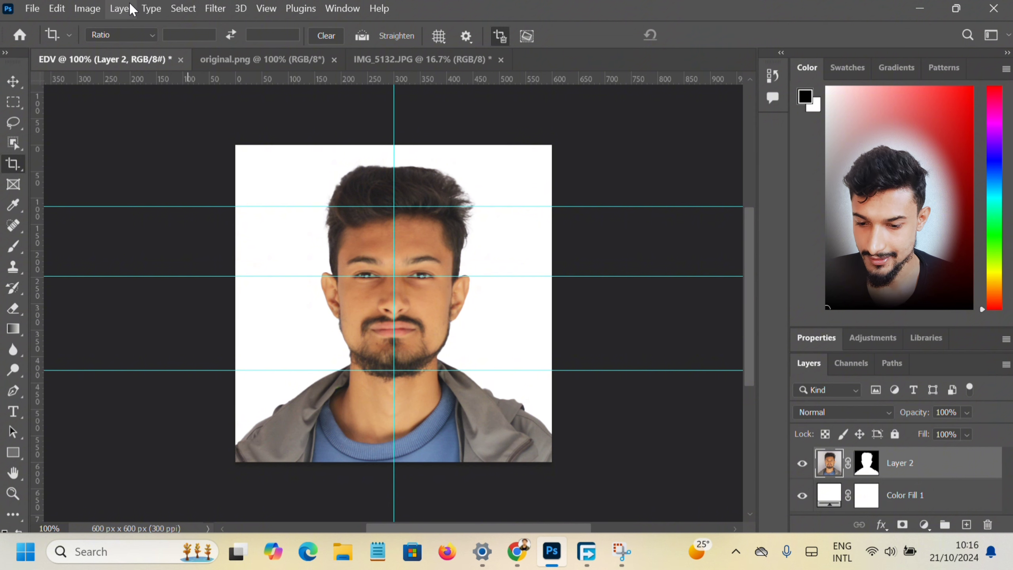
left_click(121, 8)
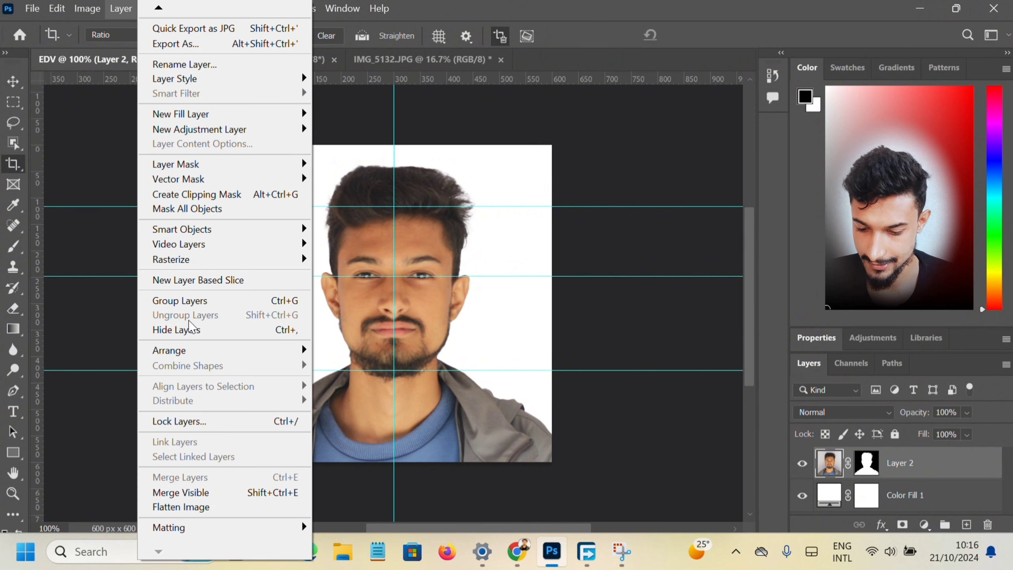
left_click(201, 507)
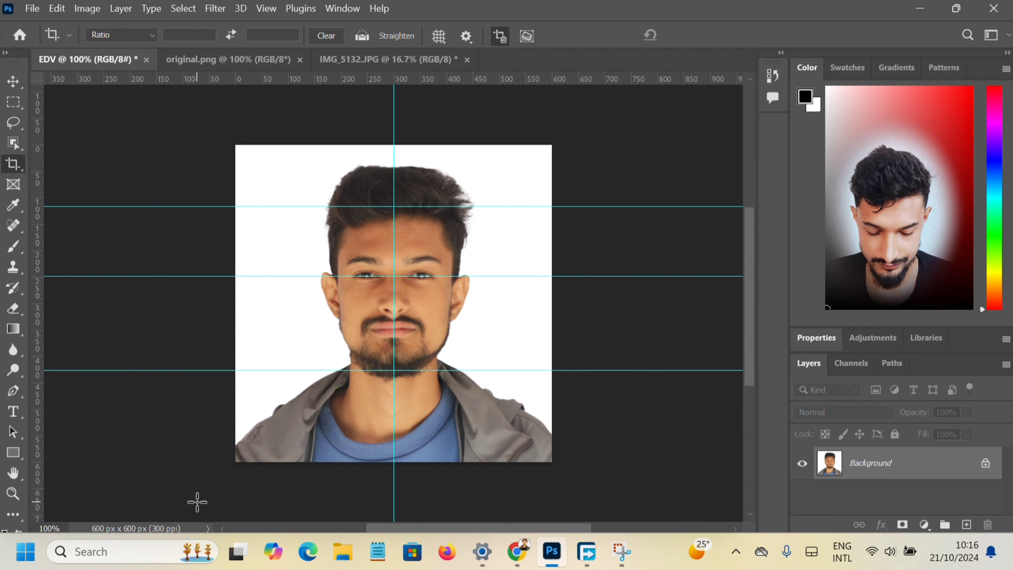
key("ctrl")
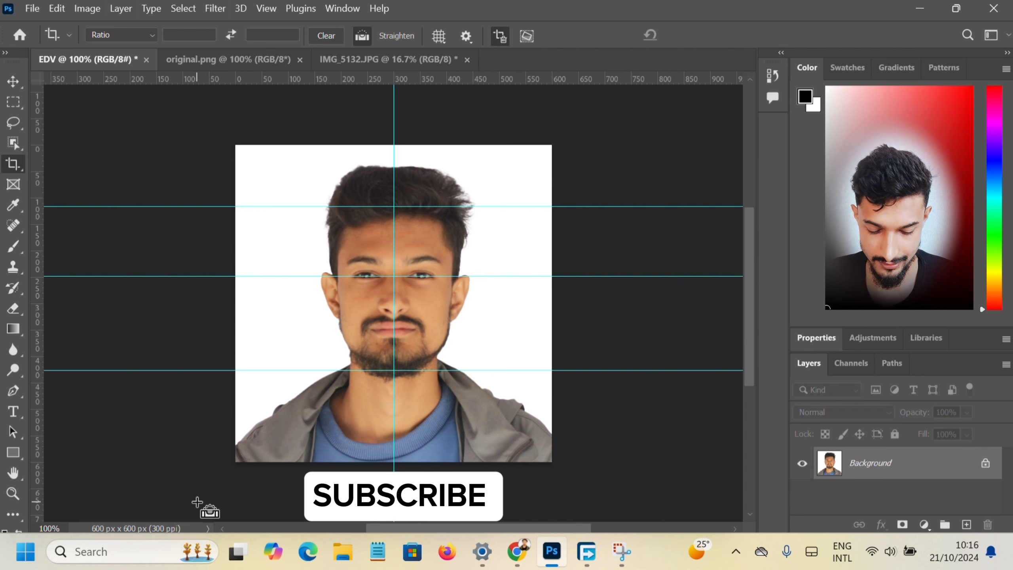
key("ctrl+l")
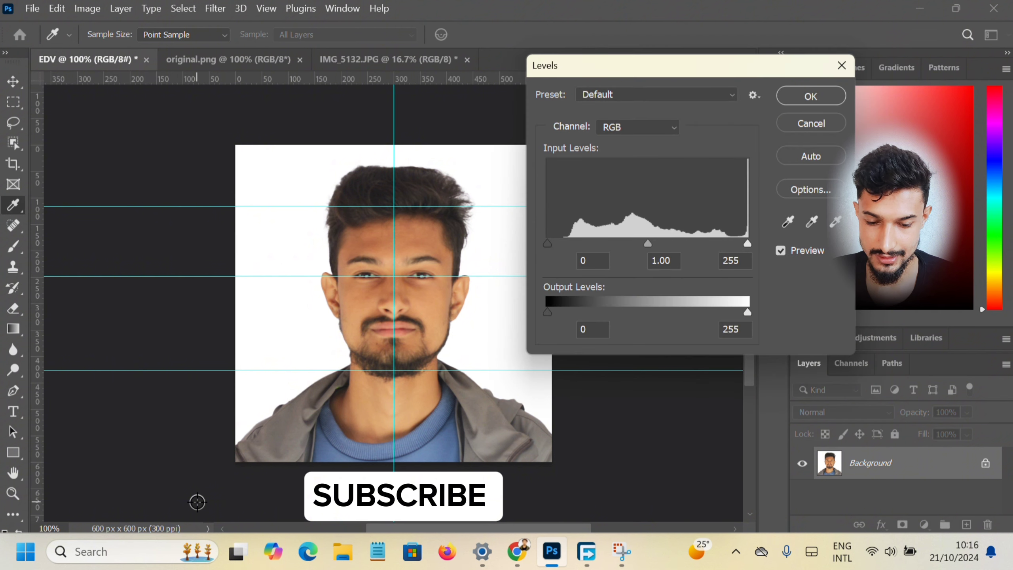
left_click(841, 65)
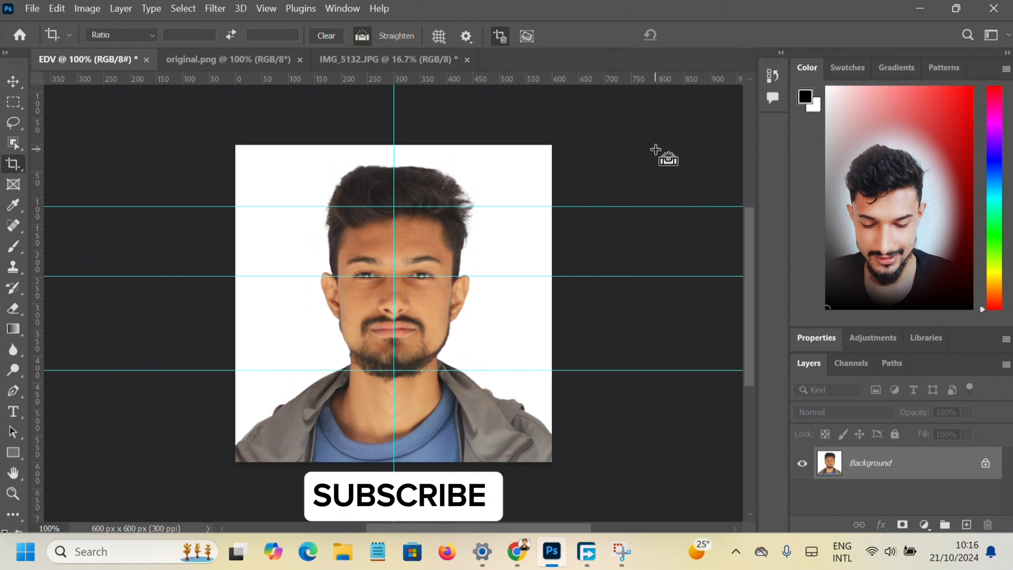
Apply a Levels adjustment to the flattened photo with the white input level set to 250.
key("ctrl+l")
left_click(554, 242)
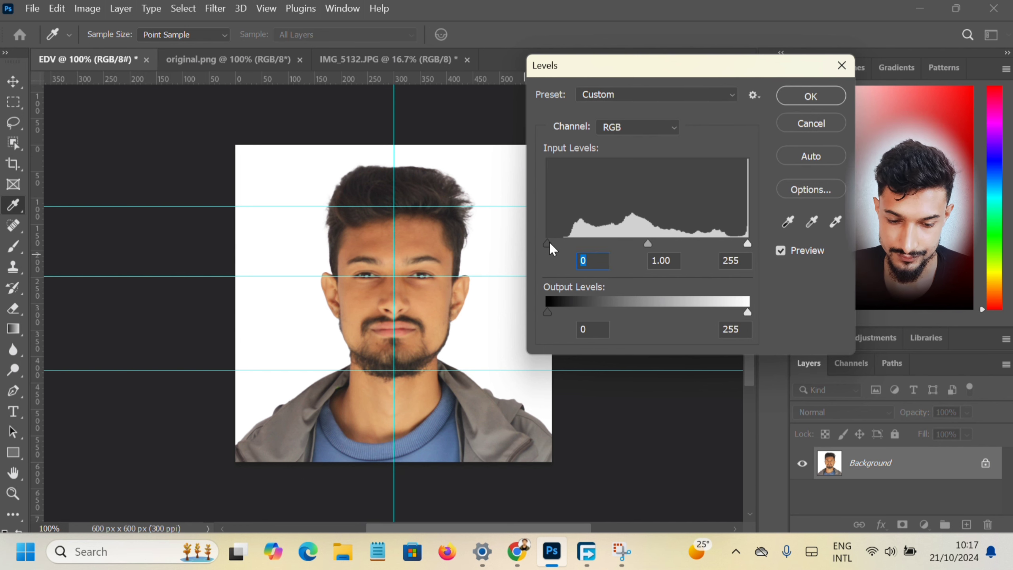
left_click_drag(551, 244, 515, 241)
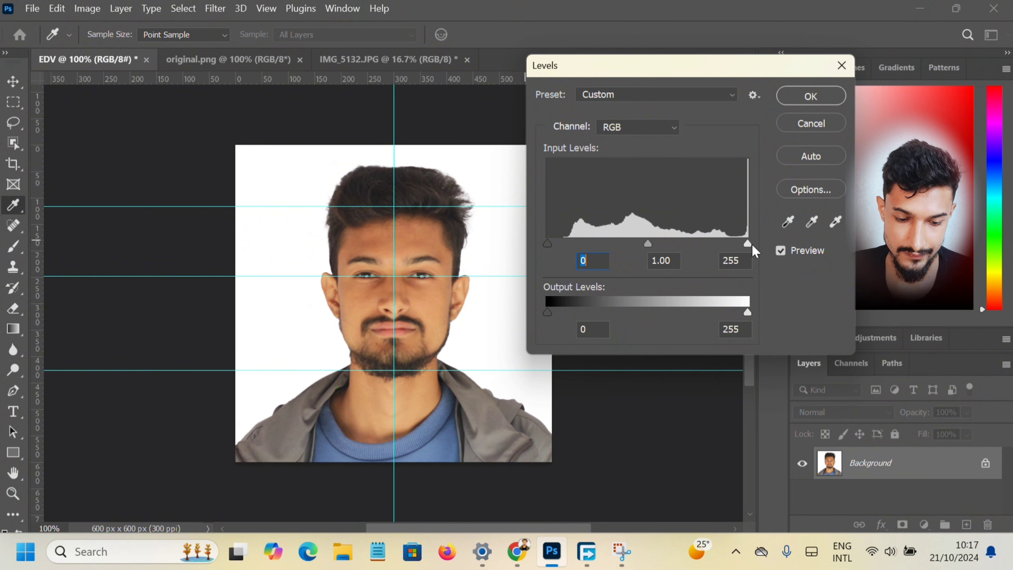
mouse_move(751, 246)
left_mouse_down()
mouse_move(709, 249)
mouse_move(742, 247)
left_mouse_up()
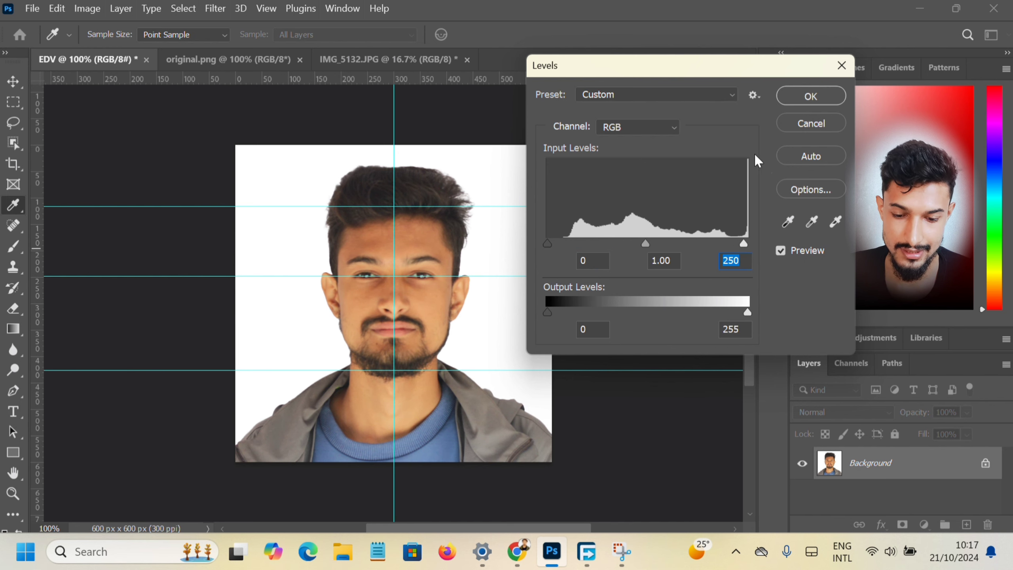
left_click(790, 97)
key("c")
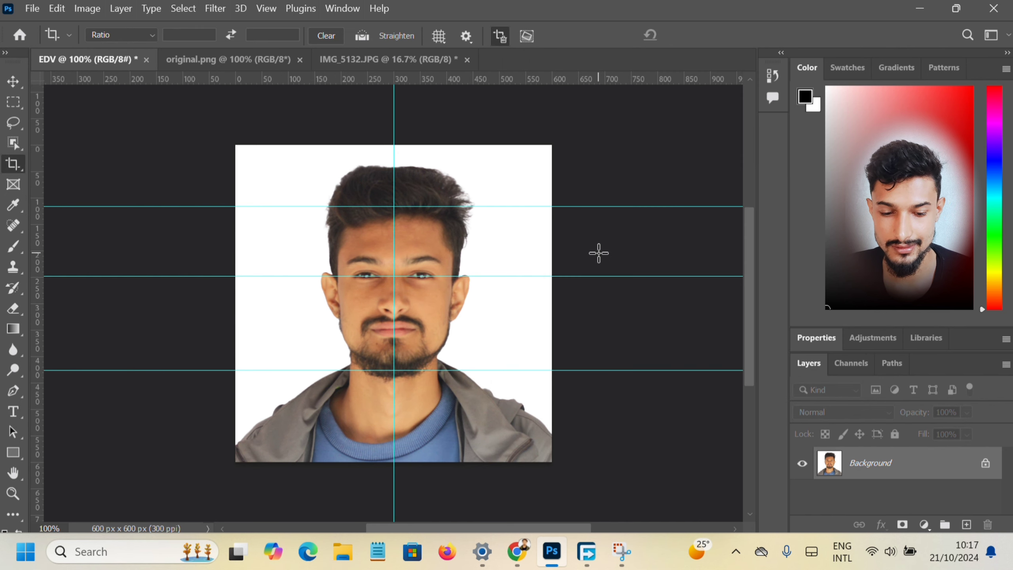
Brighten the photo's midtones with a Curves adjustment that maps input 118 to output 139.
key("ctrl")
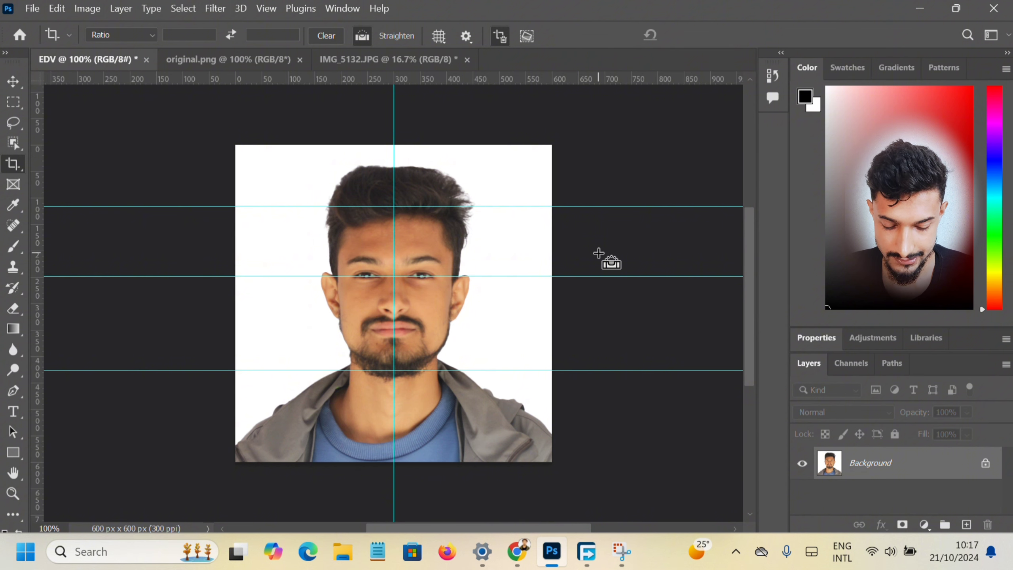
key("ctrl+m")
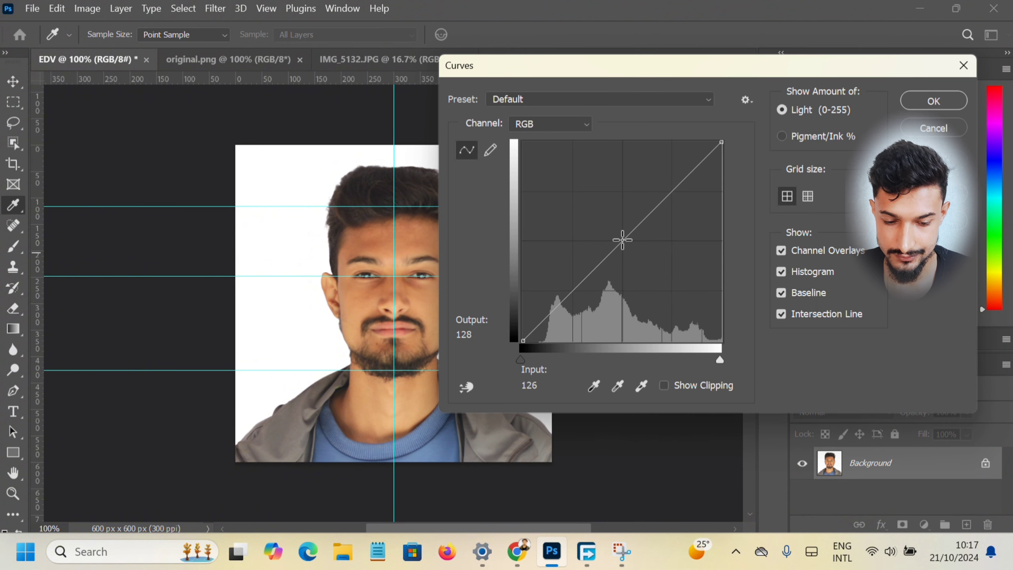
left_click_drag(621, 240, 615, 232)
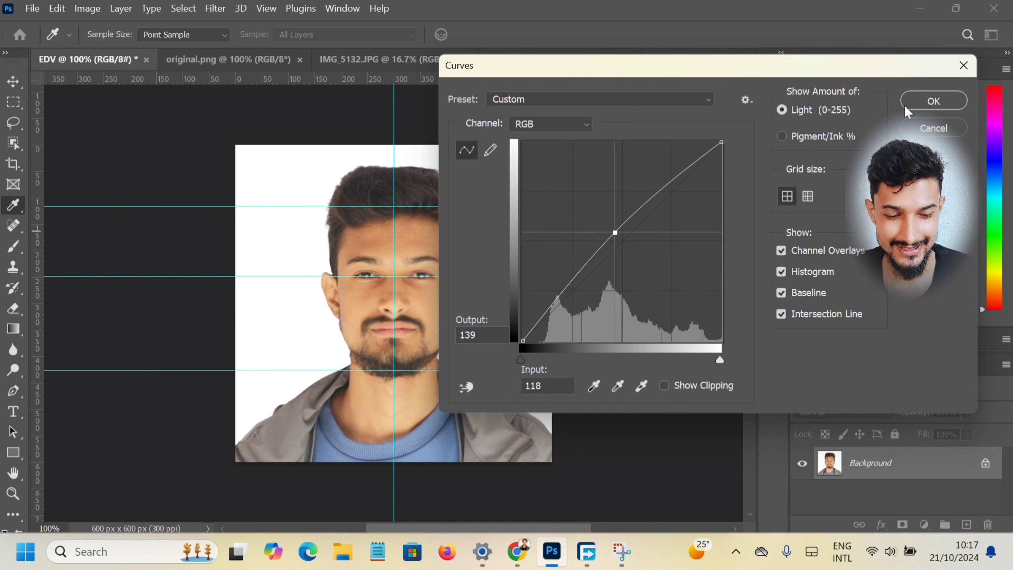
key("c")
left_click(933, 101)
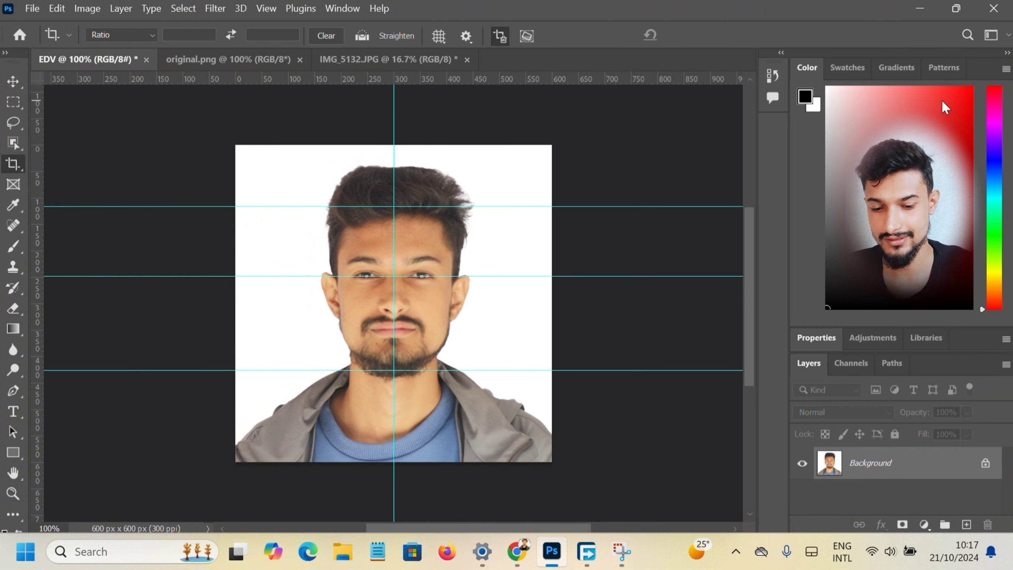
Save the finished photo to the Desktop as a JPEG named EDV, with Maximum quality 12 and Baseline ("Standard") format.
left_click(38, 9)
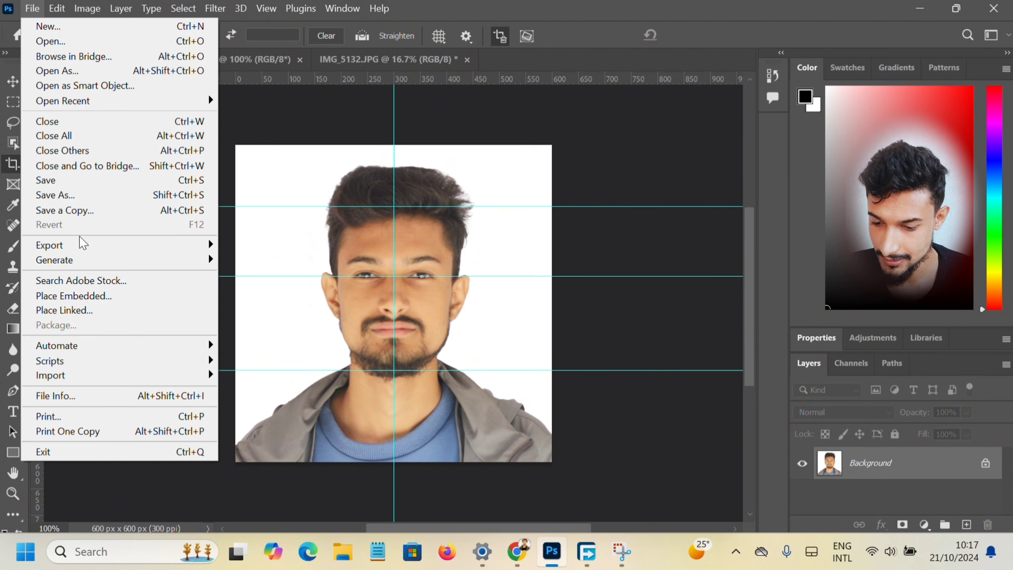
left_click(75, 197)
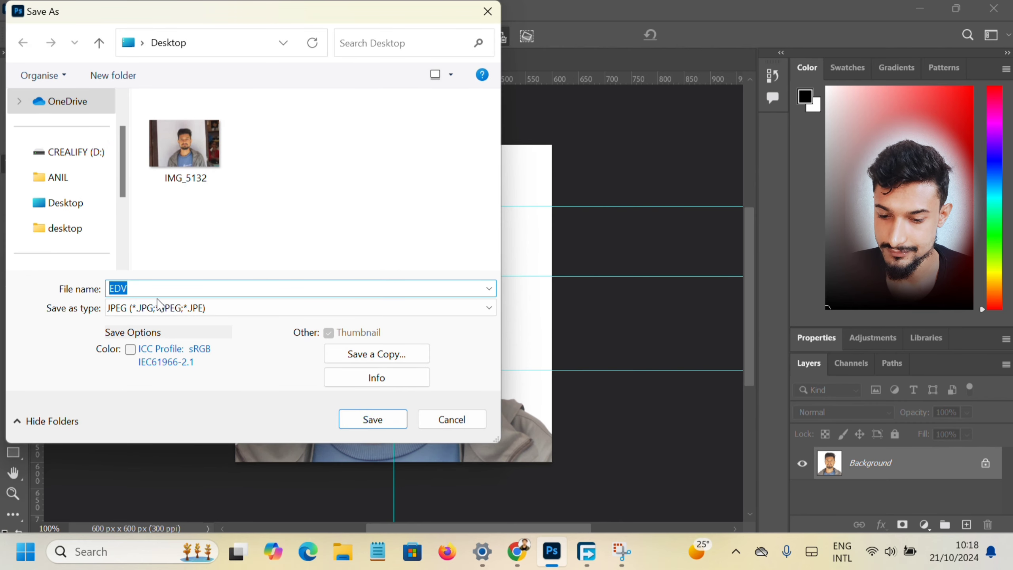
left_click(159, 307)
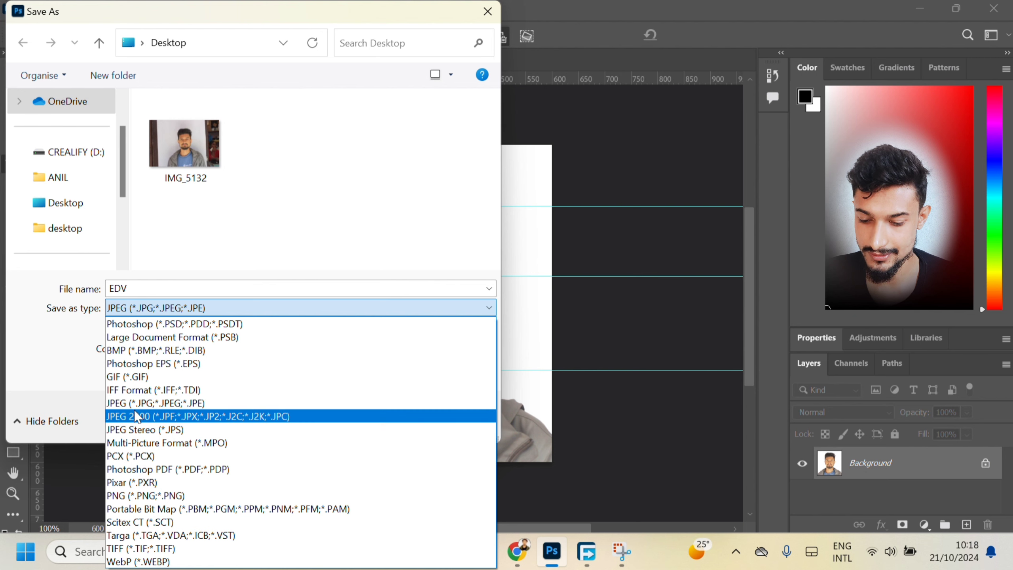
left_click(144, 407)
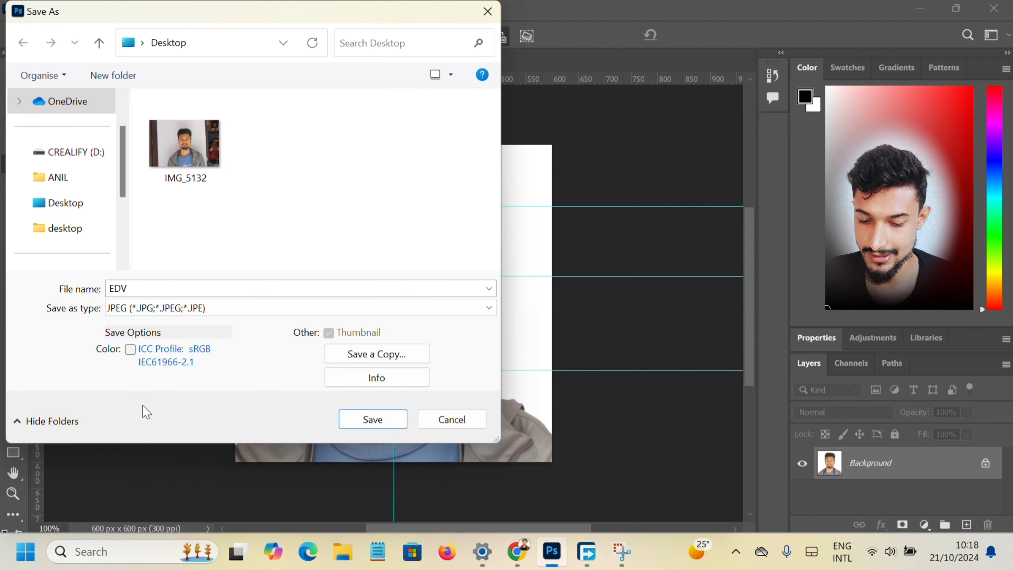
left_click(351, 424)
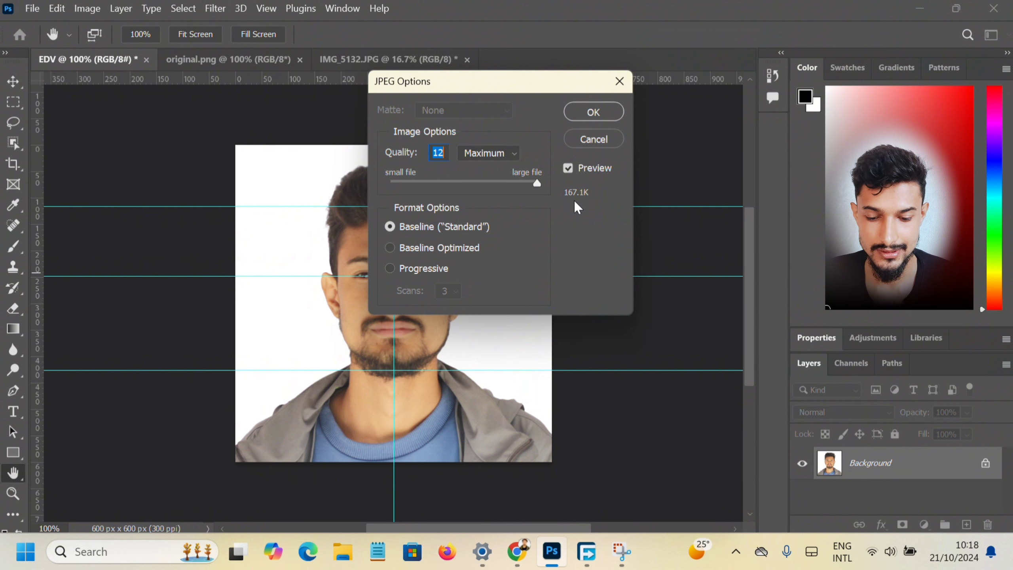
left_click(593, 112)
key("i")
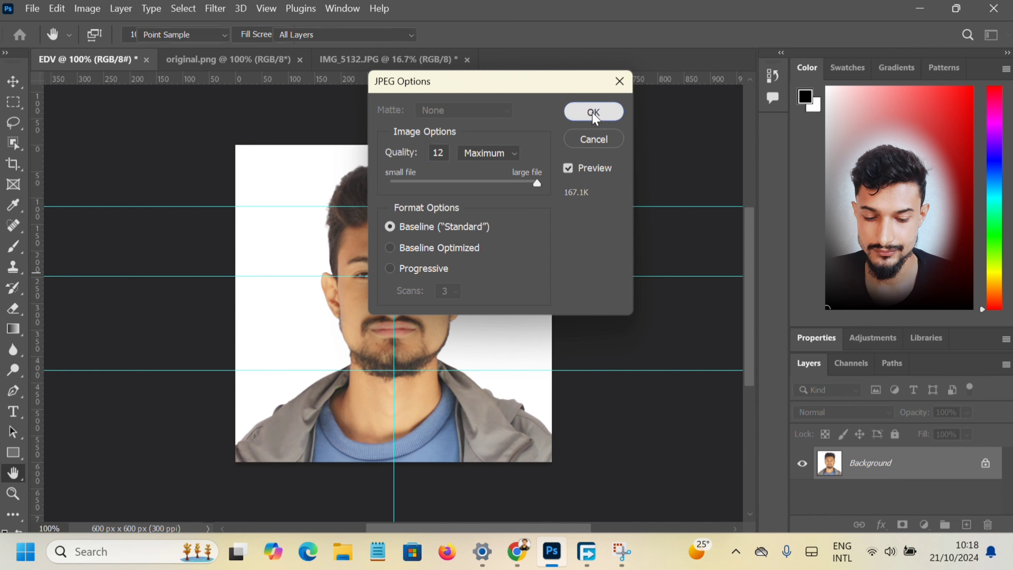
key("c")
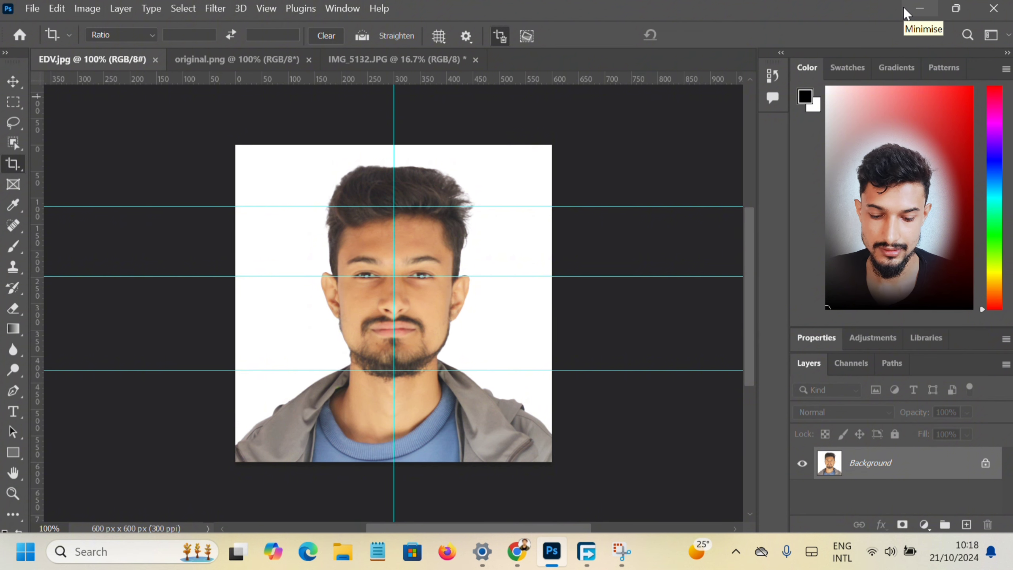
Switch to Chrome, search Google for EDV PHOTO CHECKER and open the Free Green Card Photo Checker site.
left_click(507, 555)
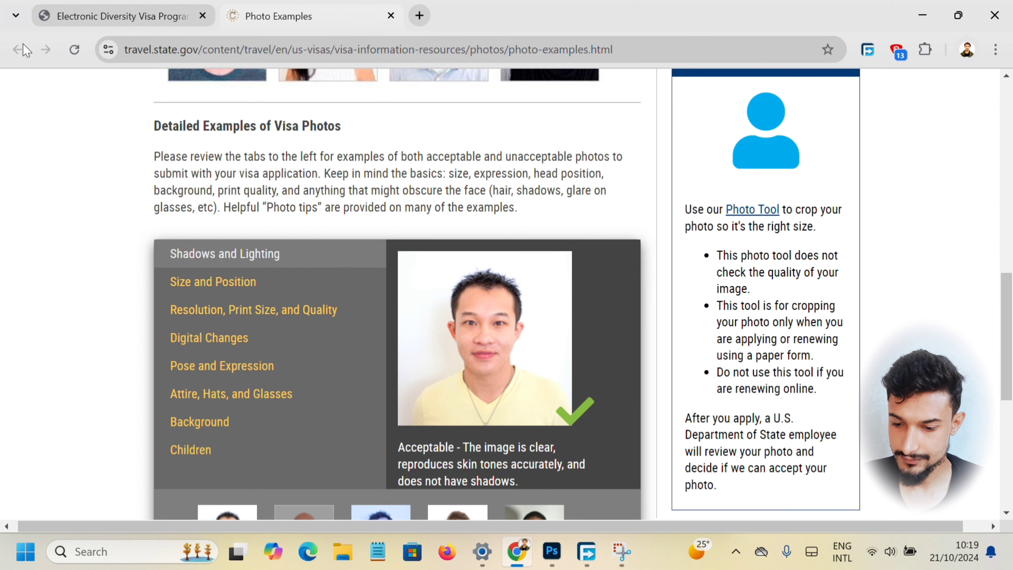
left_click(238, 43)
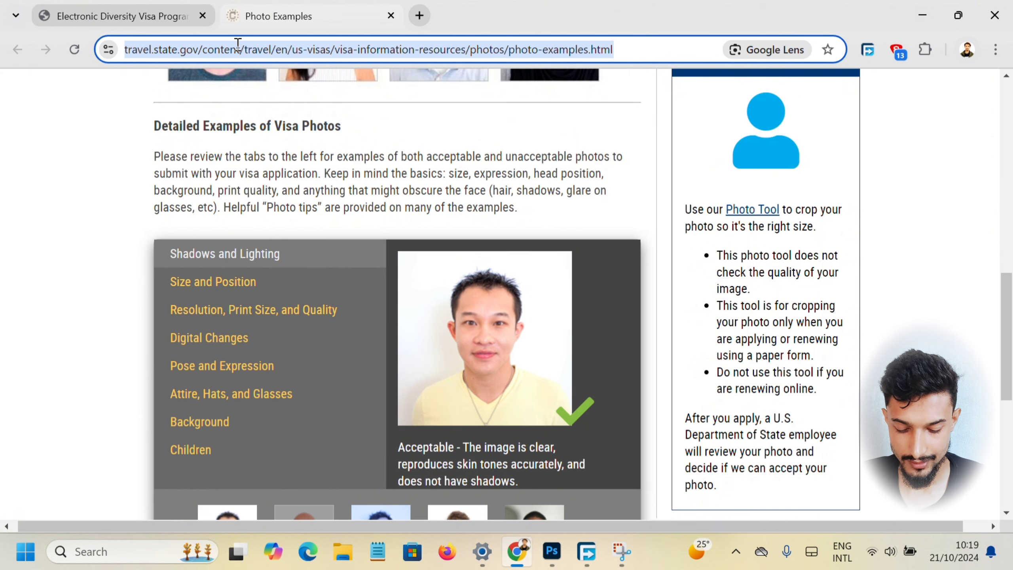
type("EDV")
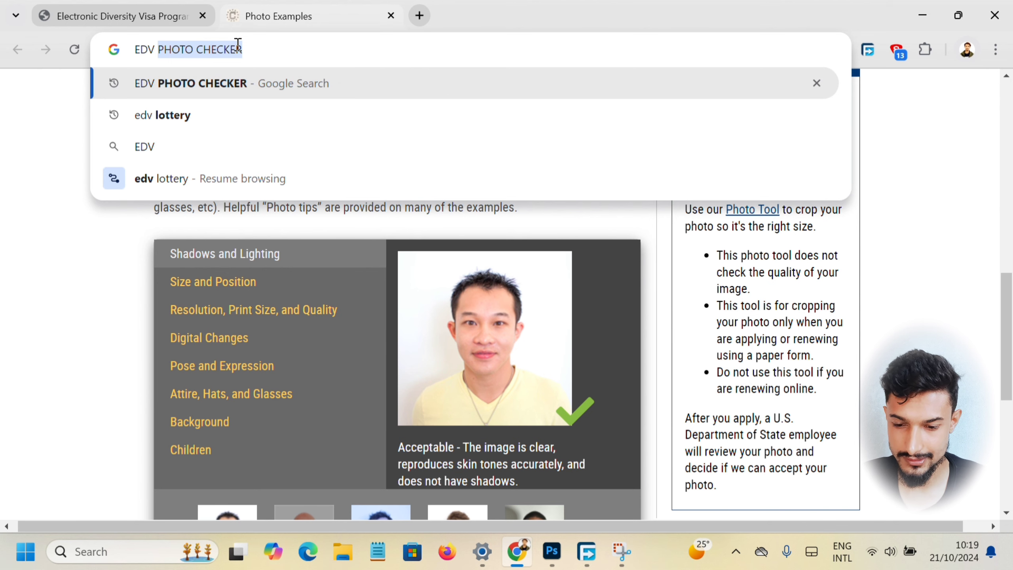
key("Return")
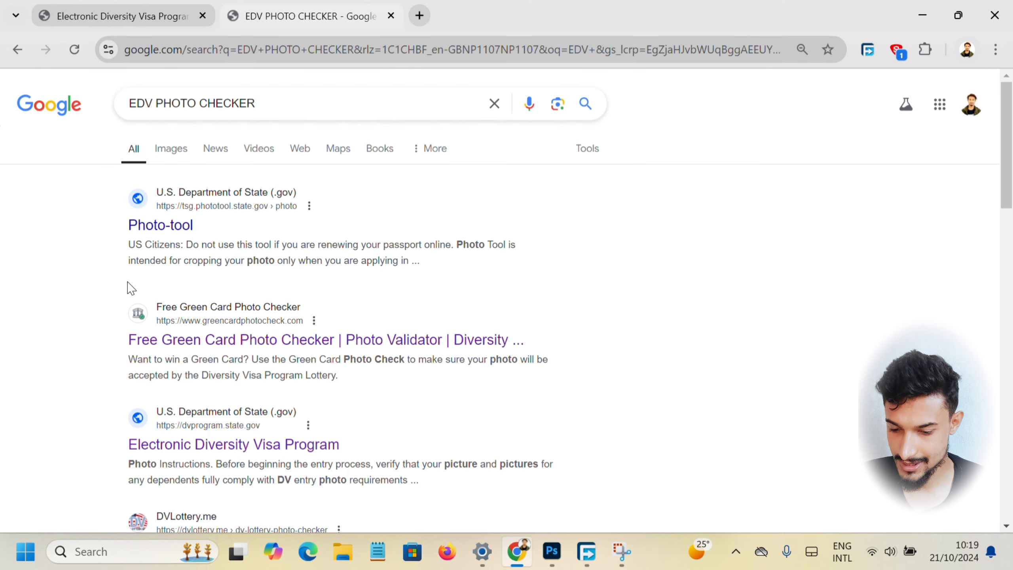
left_click(258, 340)
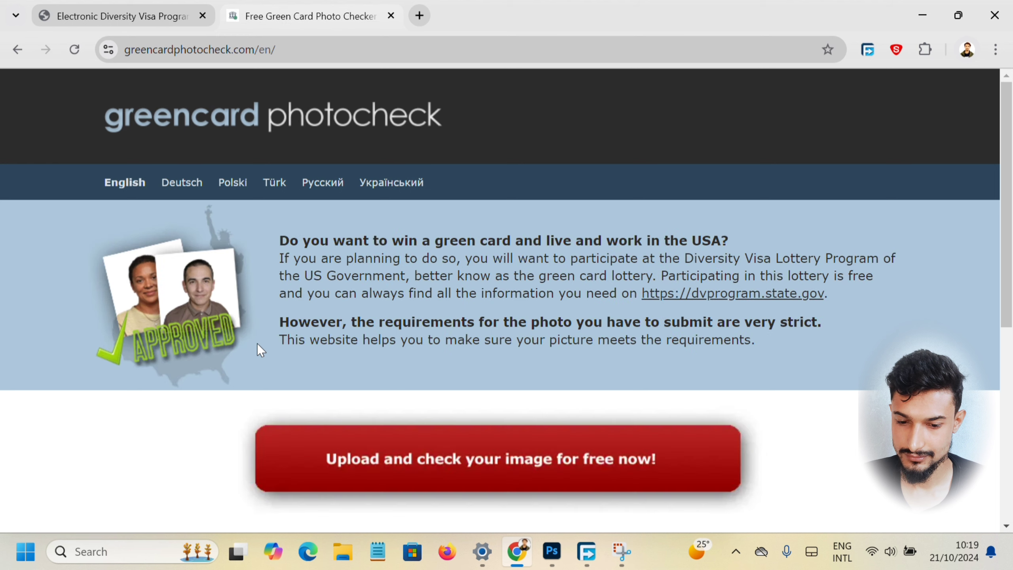
Upload the EDV image from the Desktop to the photo checker.
left_click(372, 463)
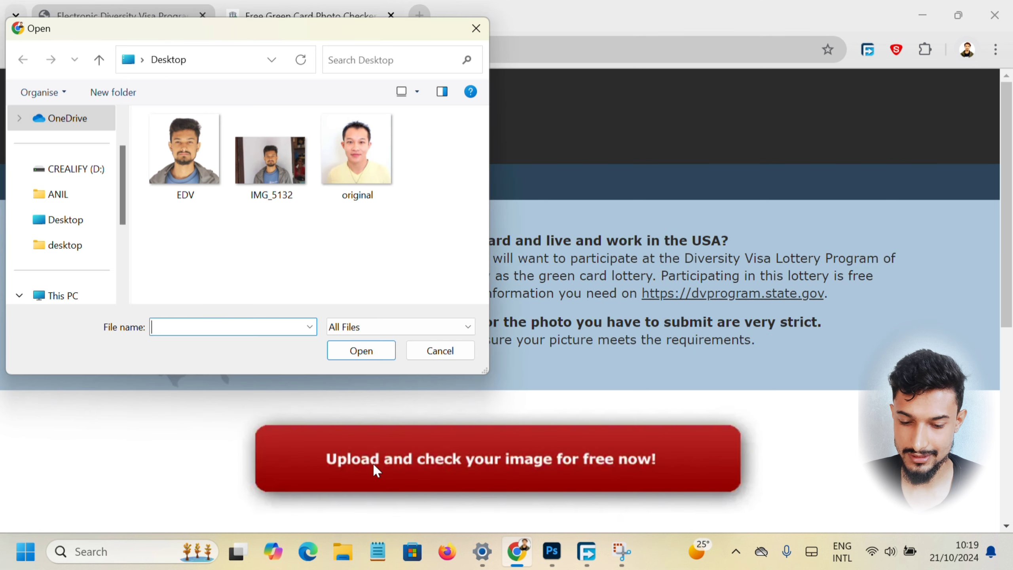
left_click(189, 167)
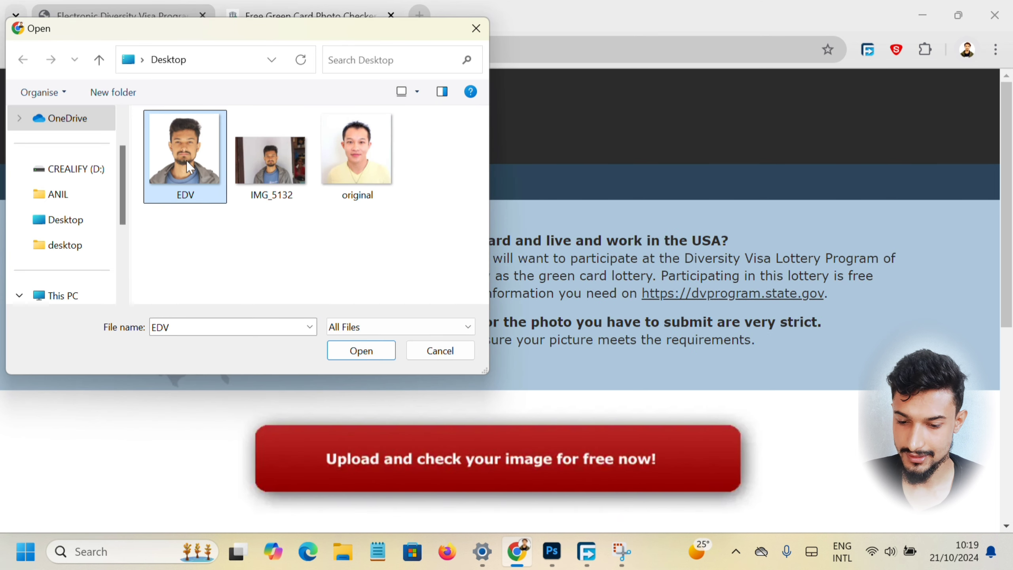
left_click(352, 351)
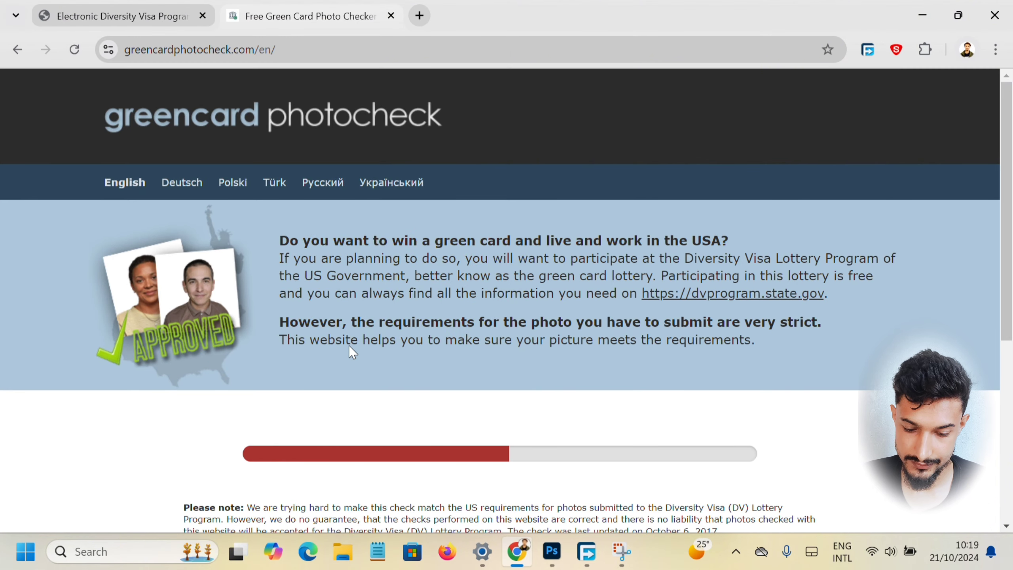
Review the technical requirements in check 1 of 4 and proceed to the eye position check.
scroll(459, 389, "down", 3)
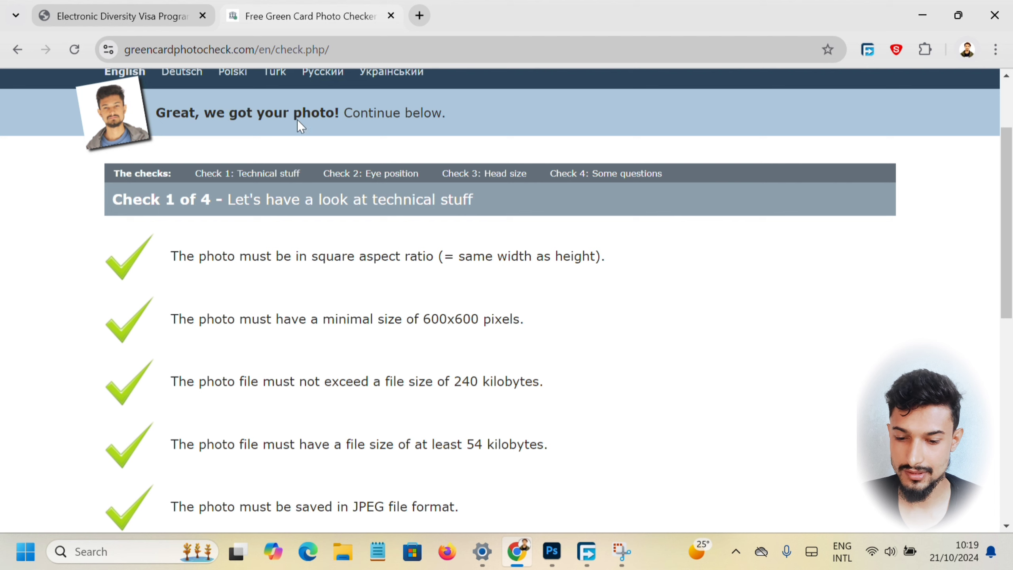
scroll(335, 253, "down", 1)
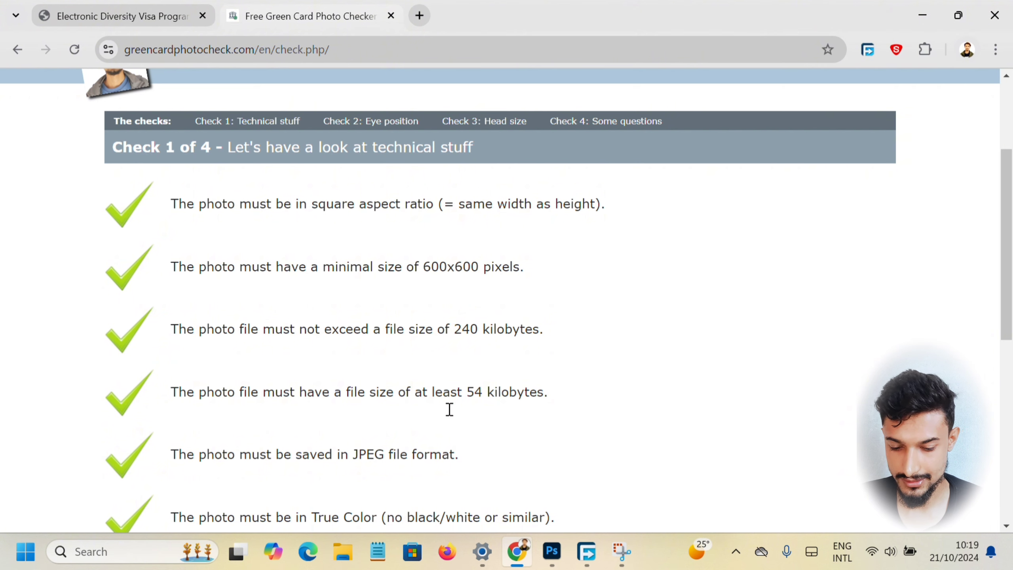
scroll(426, 436, "down", 1)
scroll(426, 436, "down", 3)
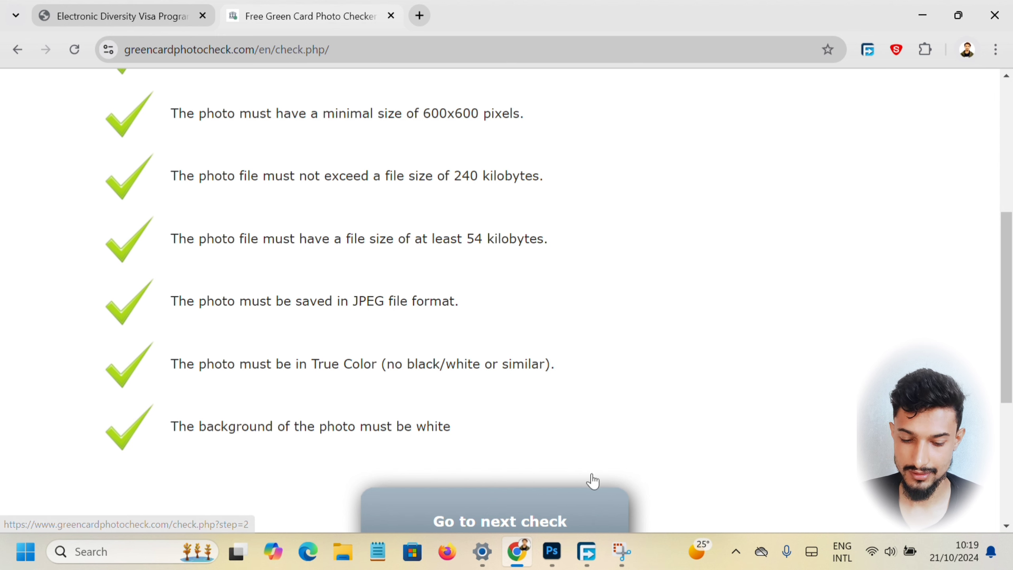
left_click(543, 511)
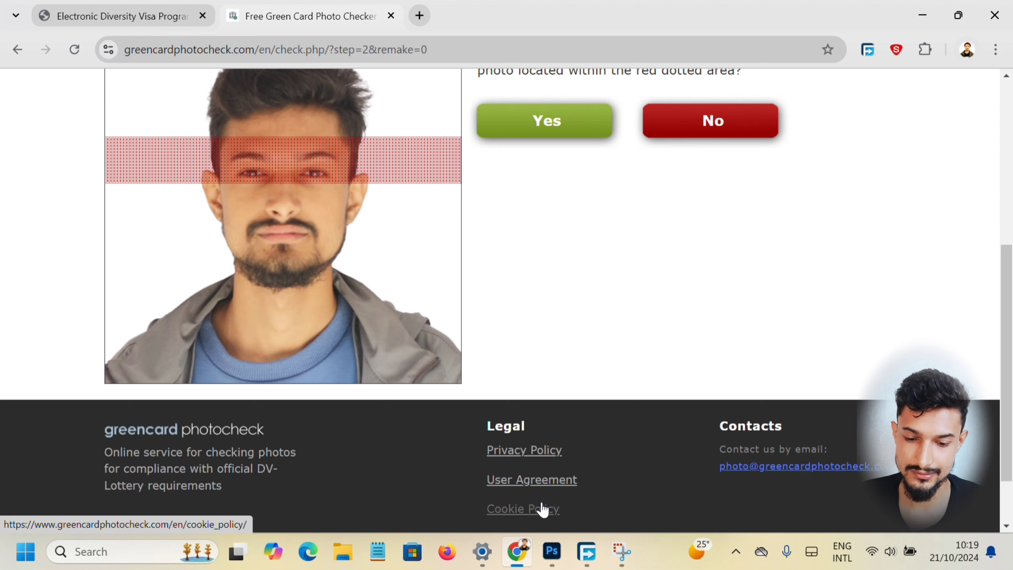
Answer Yes to both the eye position question and the chin position question in the head size check.
scroll(495, 220, "up", 2)
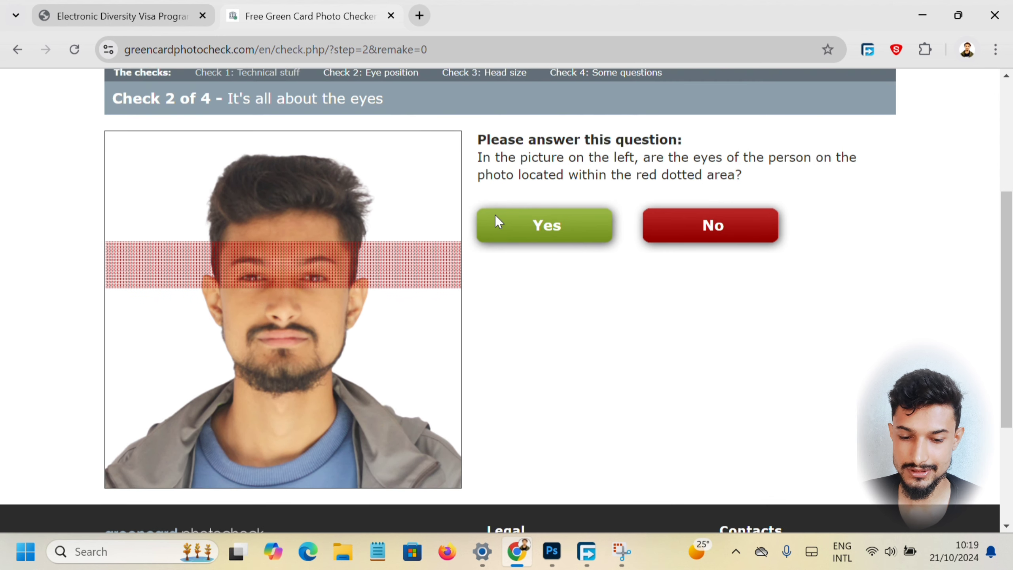
left_click(517, 228)
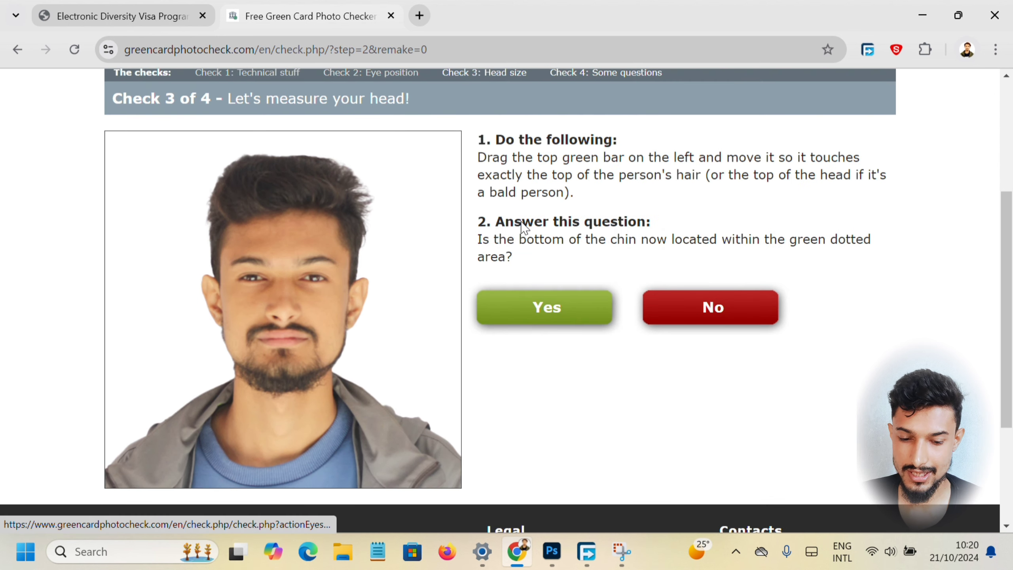
left_click(552, 316)
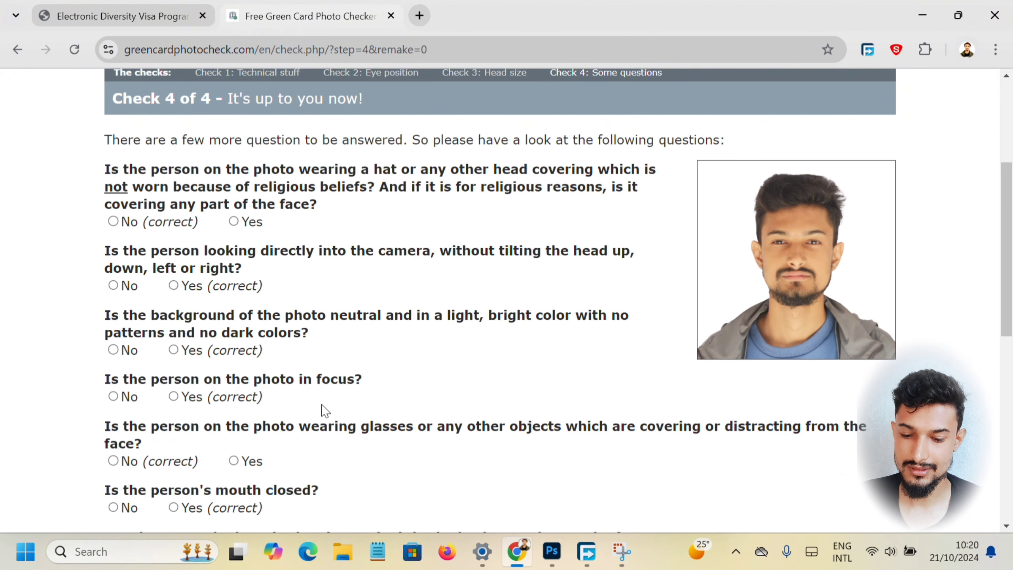
Look through the remaining questions of check 4 down to the end of the form, and switch back to Photoshop.
scroll(357, 393, "down", 4)
scroll(359, 393, "down", 6)
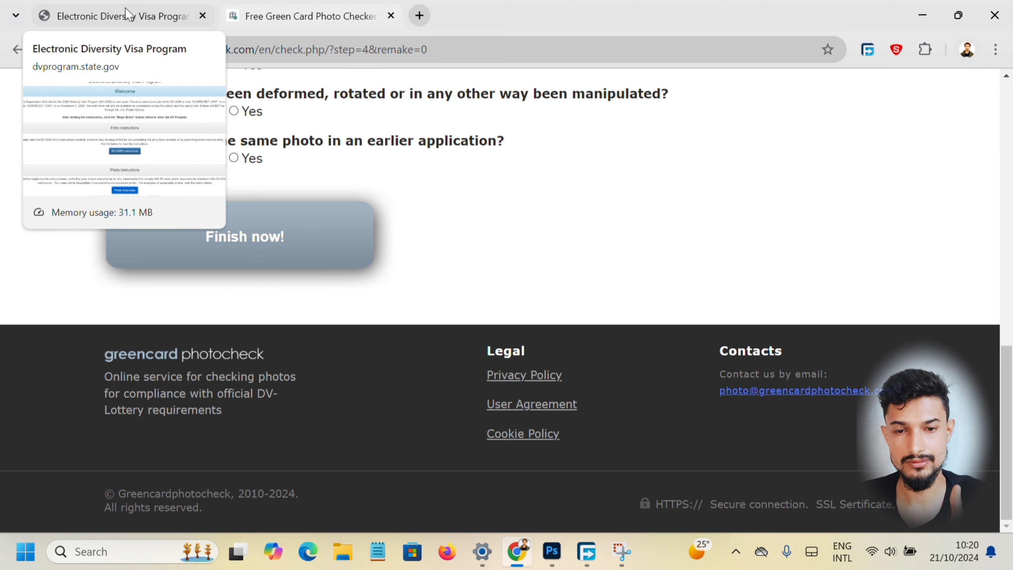
left_click(550, 559)
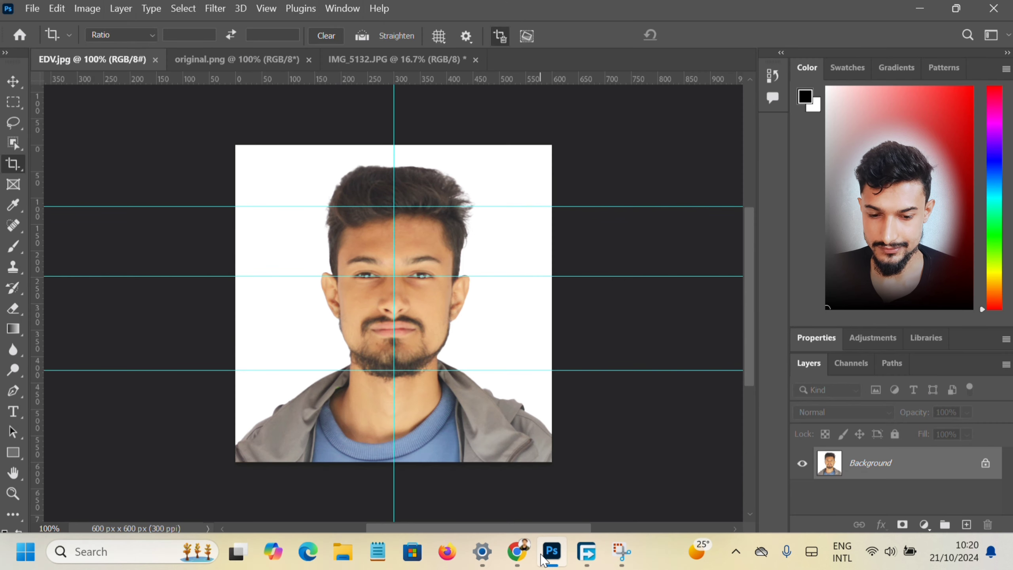